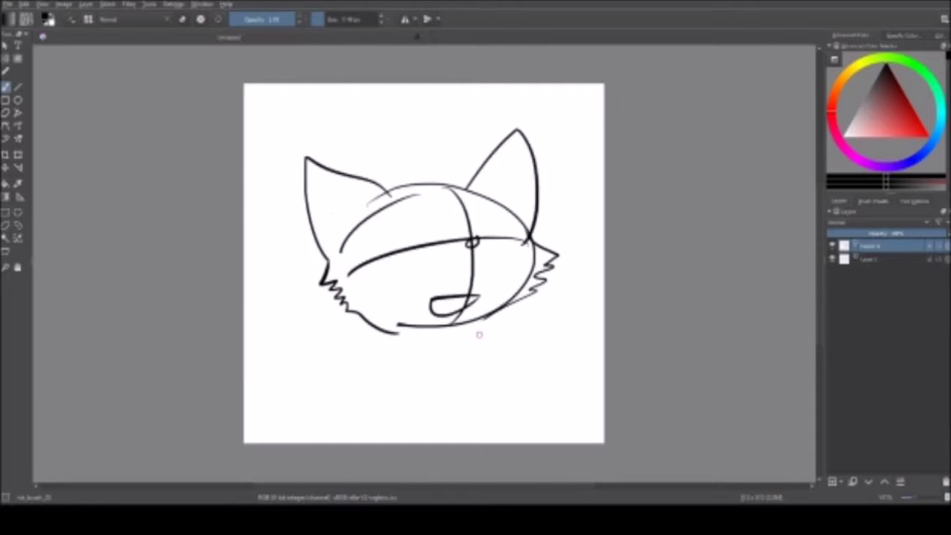
Sketch a curved neck line running down from the cheek fur on the near side of the head.
key(m)
mouse_move(315, 267)
mouse_down()
mouse_move(374, 322)
mouse_move(339, 384)
mouse_up()
key(m)
key(m)
Sketch two round eyes on the face's horizontal guide line, one on each side of the vertical guide.
drag(386, 259, 428, 239)
drag(486, 222, 511, 236)
key(m)
drag(439, 223, 446, 225)
drag(351, 215, 346, 219)
drag(364, 321, 457, 362)
key(ctrl+z)
drag(365, 323, 492, 336)
key(ctrl+z)
key(m)
key(m)
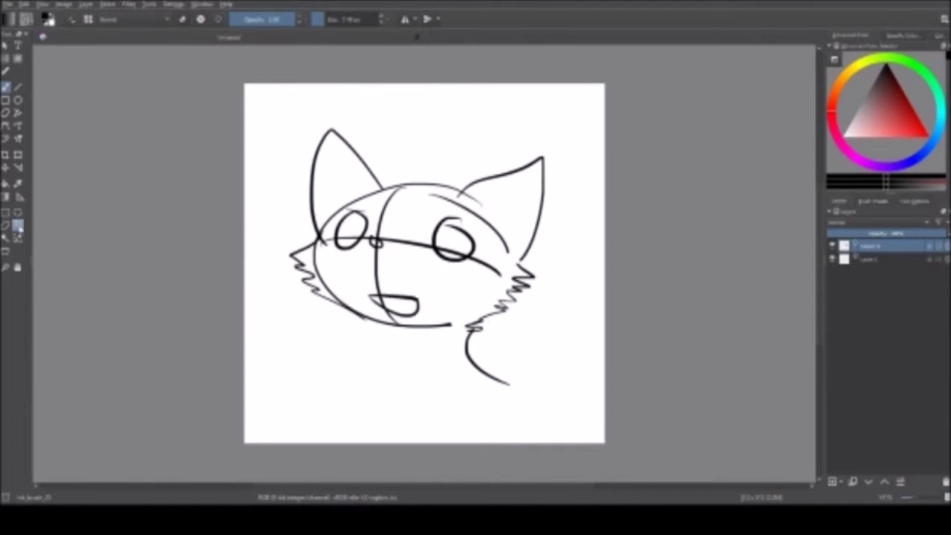
Select the far cheek's fur spikes with a freehand selection and transform them slightly closer to the head.
drag(319, 234, 338, 338)
key(ctrl+t)
key(Return)
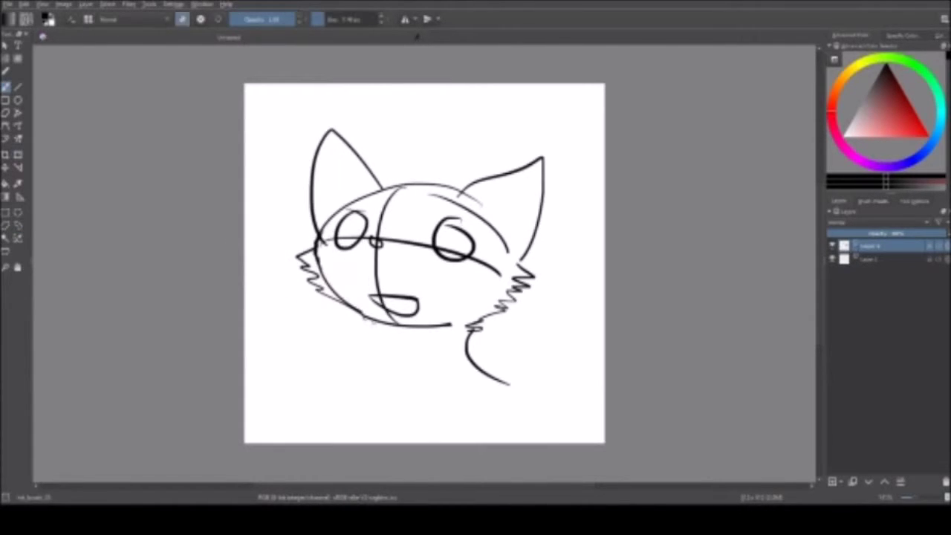
key(m)
drag(376, 327, 494, 334)
key(ctrl+z)
key(m)
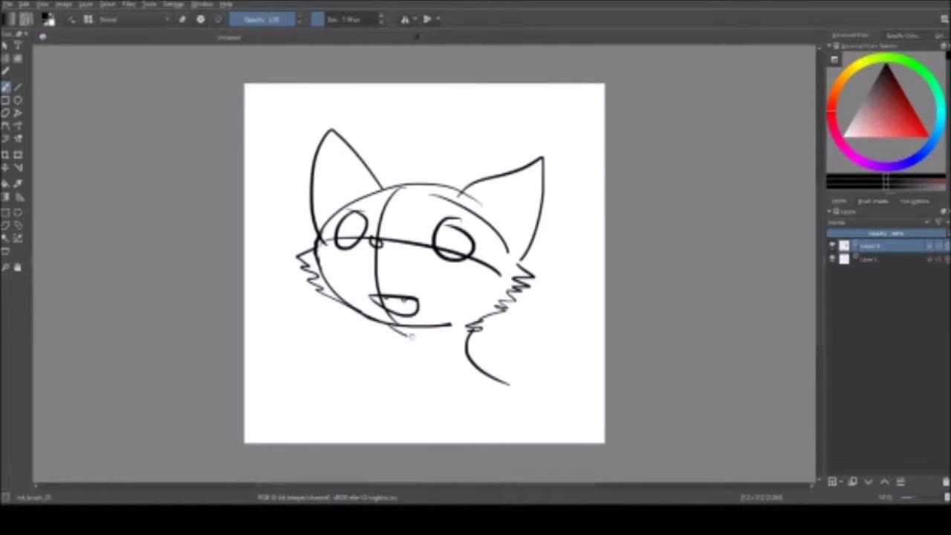
Sketch a scarf-like collar with ragged ends just beneath the chin.
mouse_move(363, 321)
mouse_down()
mouse_move(412, 349)
mouse_move(461, 321)
mouse_up()
drag(362, 343, 467, 351)
key(ctrl+z)
drag(405, 355, 476, 355)
Sketch the body's front and back lines below the collar and move the whole sketch up and to the left.
mouse_move(445, 357)
mouse_down()
mouse_move(433, 441)
mouse_move(591, 394)
mouse_up()
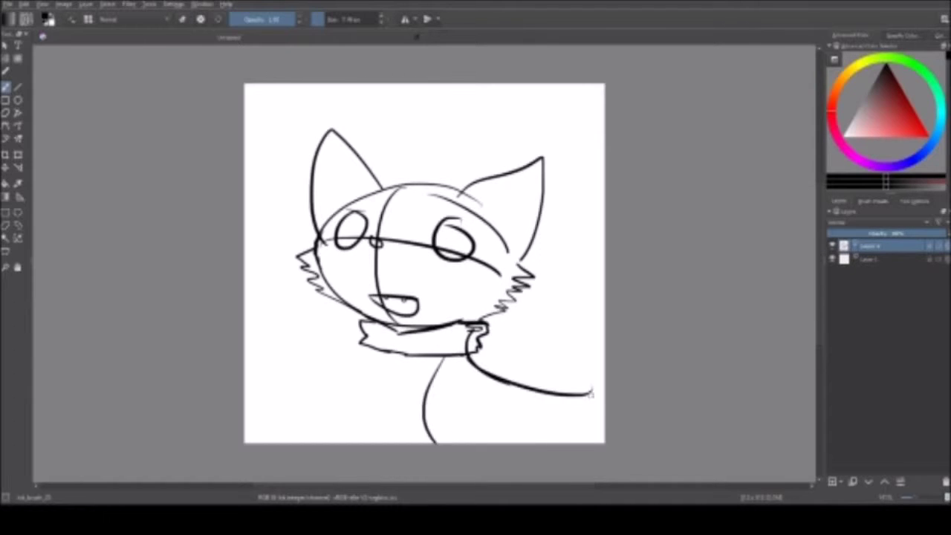
key(ctrl+t)
drag(520, 335, 461, 298)
key(Return)
Close the body with a scalloped lower edge and sketch a small fluffy tuft hanging below the collar.
drag(424, 438, 579, 376)
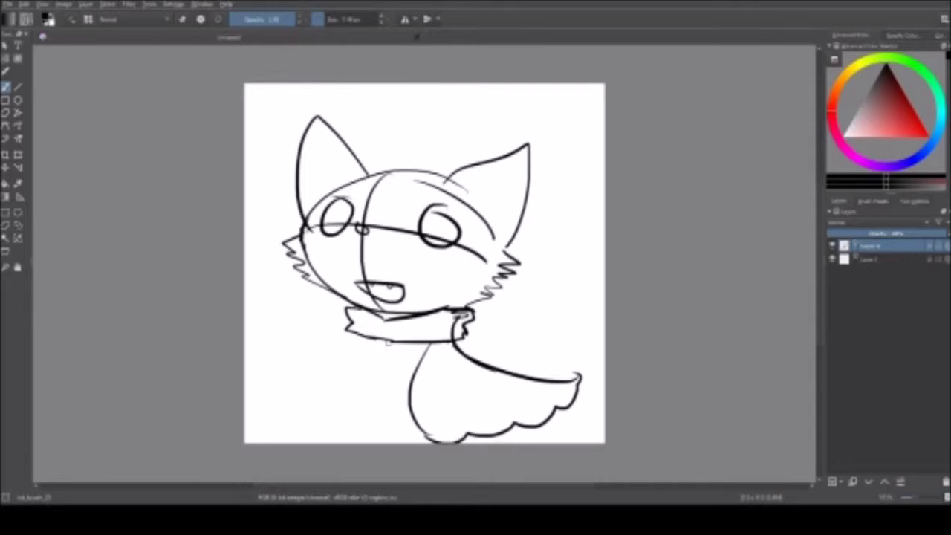
drag(387, 341, 386, 370)
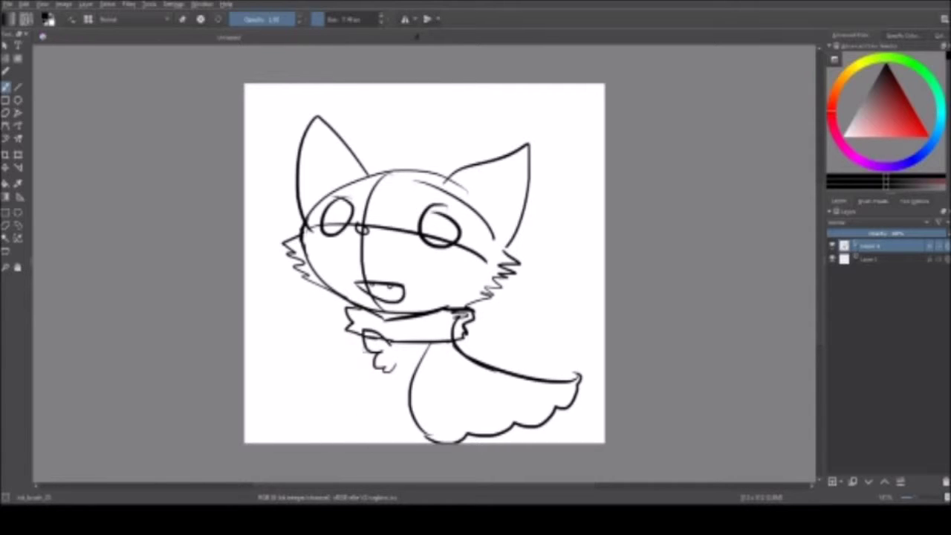
key(m)
key(e)
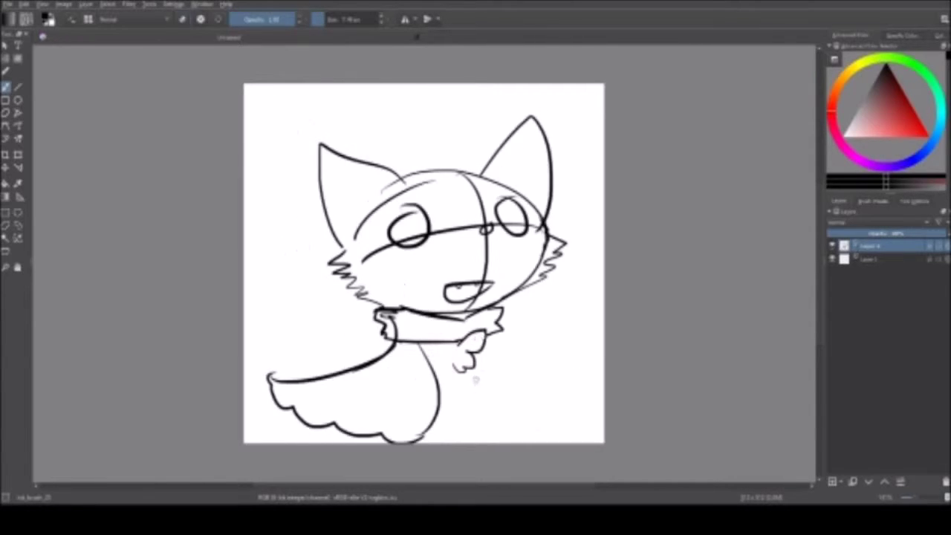
key(m)
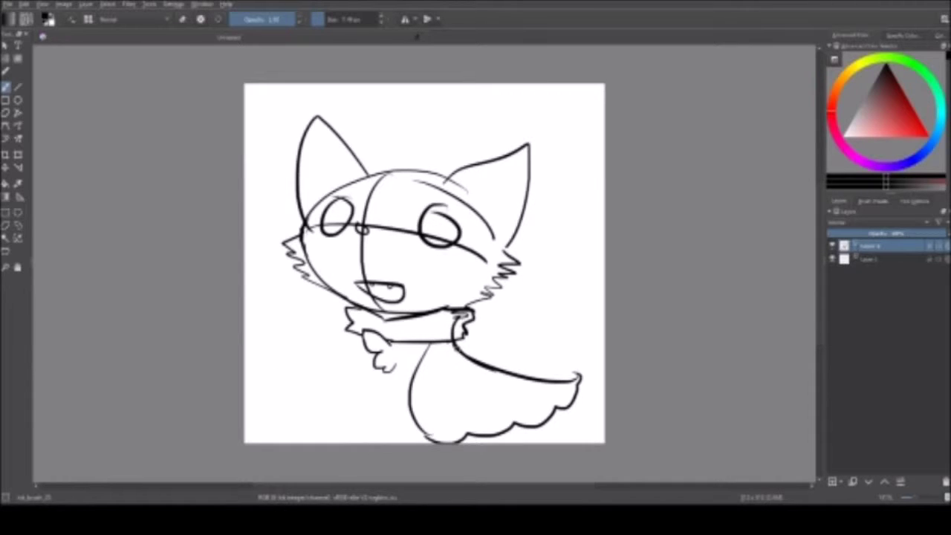
drag(336, 336, 343, 349)
Select the body sketch below the collar with a freehand selection and remove it from the canvas.
key(ctrl+r)
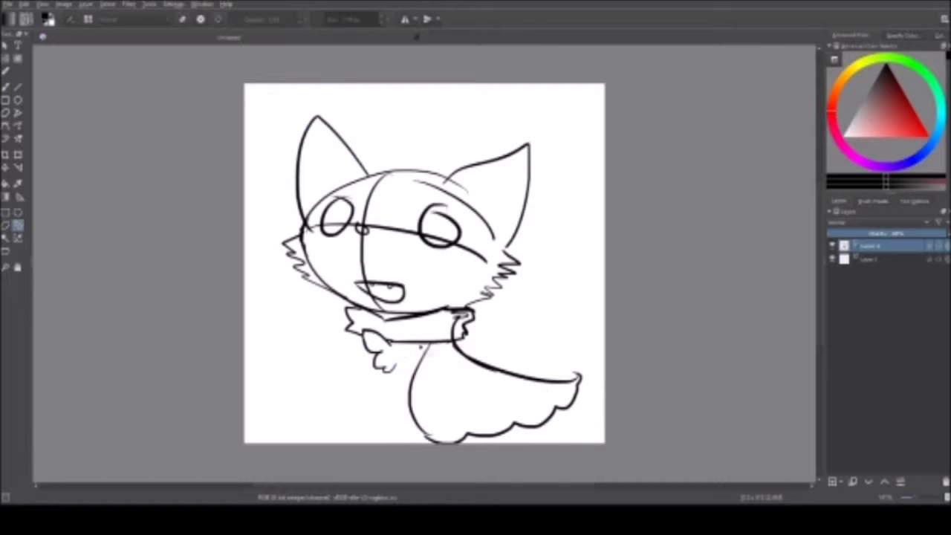
drag(405, 340, 616, 464)
key(ctrl+t)
drag(510, 378, 519, 380)
click(914, 201)
drag(884, 324, 558, 340)
key(t)
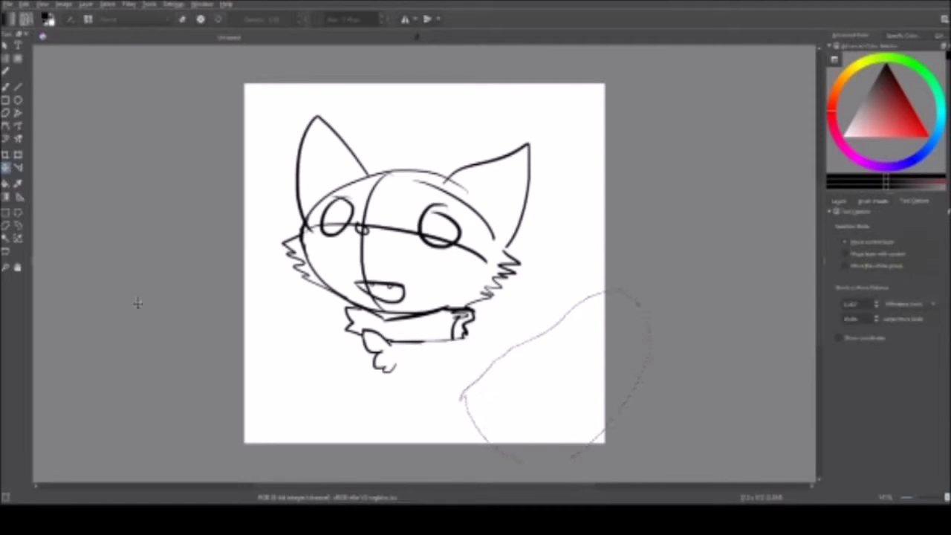
key(b)
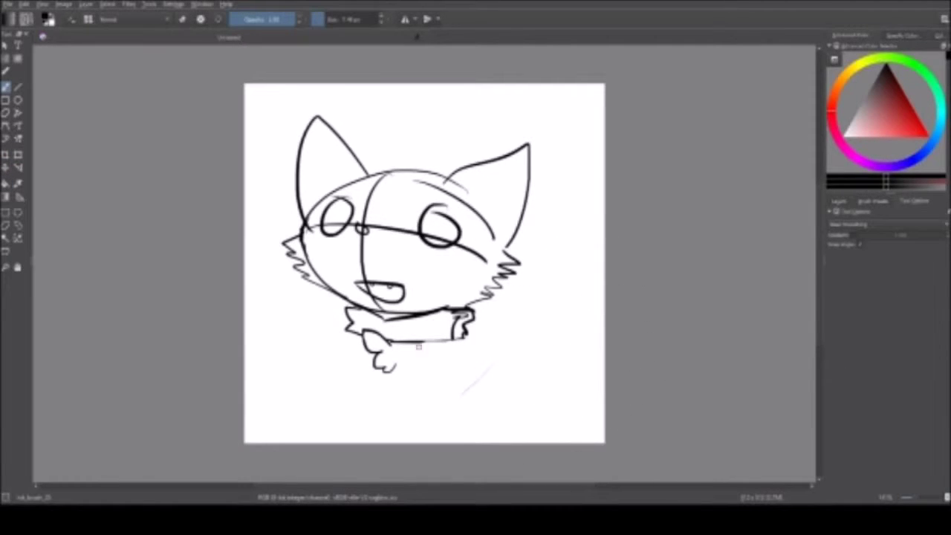
Sketch a wide, pointed tail shape flaring out from beneath the near end of the collar.
drag(414, 345, 603, 386)
key(ctrl+z)
drag(444, 339, 437, 346)
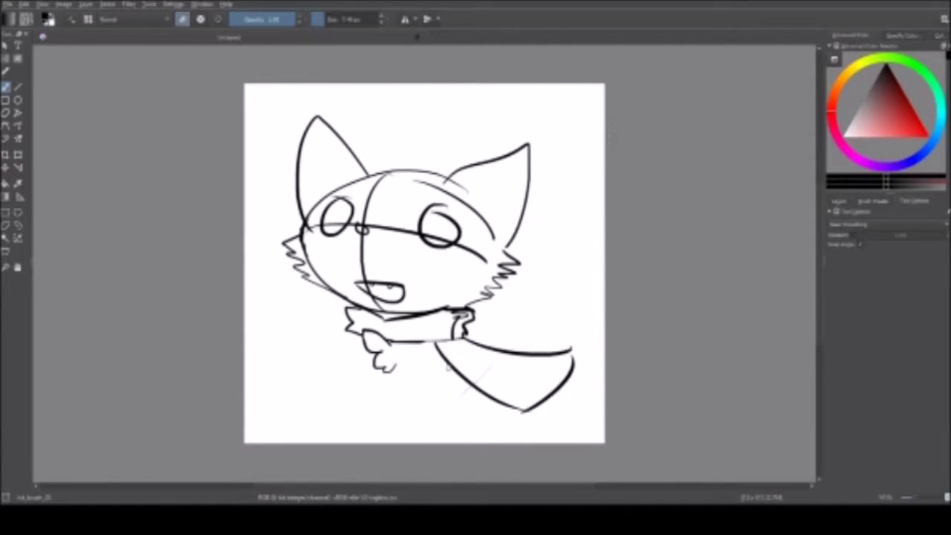
key(ctrl+z)
mouse_move(361, 331)
mouse_down()
mouse_move(349, 413)
mouse_move(375, 397)
mouse_up()
drag(446, 358, 439, 445)
key(ctrl+z)
drag(483, 378, 416, 437)
key(ctrl+z)
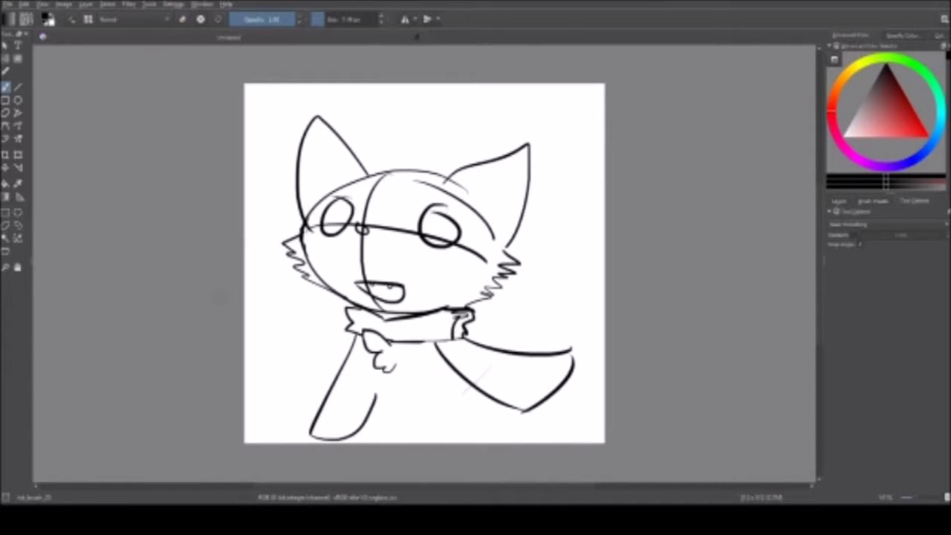
key(ctrl+z)
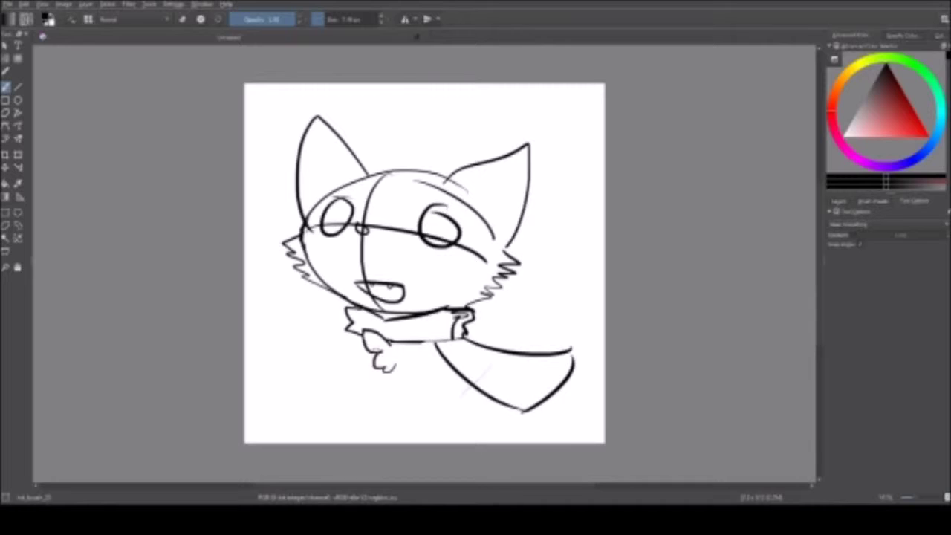
Sketch the top edges of a box below the collar and a round paw resting on its rim.
drag(303, 355, 445, 359)
key(ctrl+z)
drag(304, 352, 450, 357)
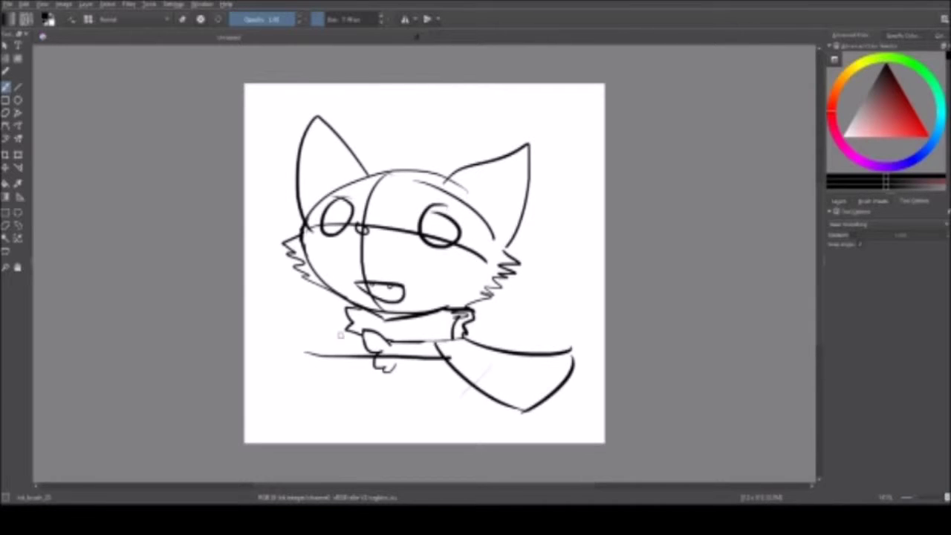
drag(347, 336, 306, 352)
drag(470, 333, 496, 349)
drag(349, 339, 348, 340)
drag(449, 338, 413, 374)
key(ctrl+z)
Select the tail shape and transform it so that it swings upward beside the collar.
click(23, 208)
drag(467, 338, 470, 342)
key(ctrl+t)
drag(598, 416, 610, 375)
key(b)
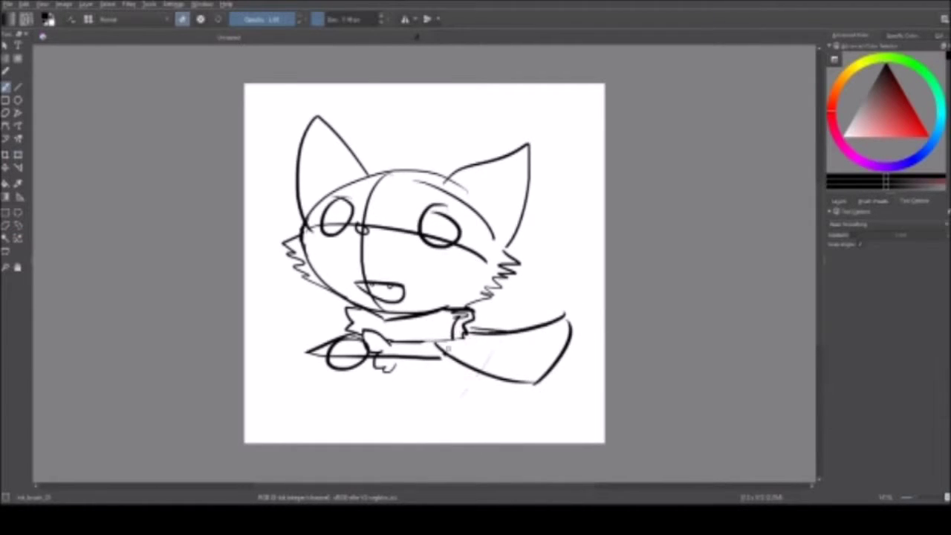
Sketch a second round paw on the rim and the box's front and receding side faces.
key(m)
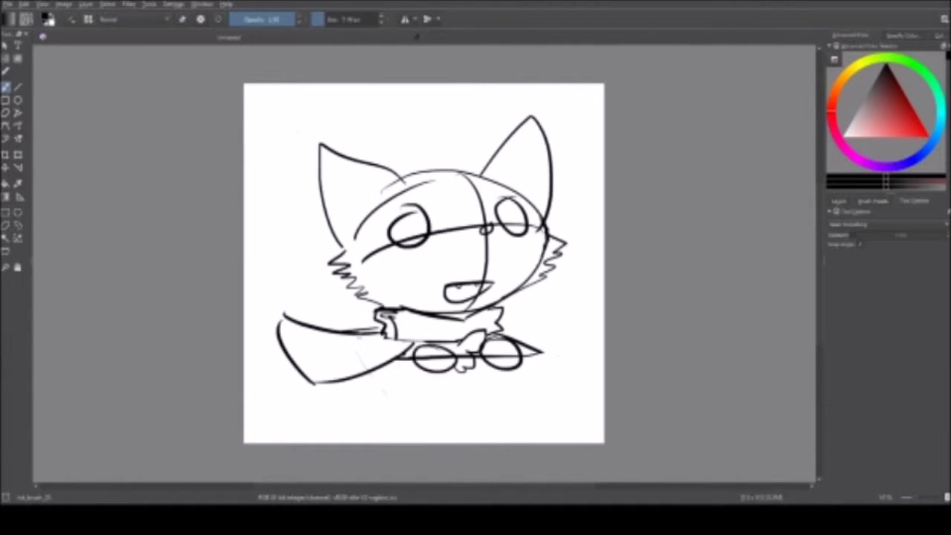
drag(541, 351, 540, 444)
drag(393, 356, 395, 444)
drag(355, 374, 390, 443)
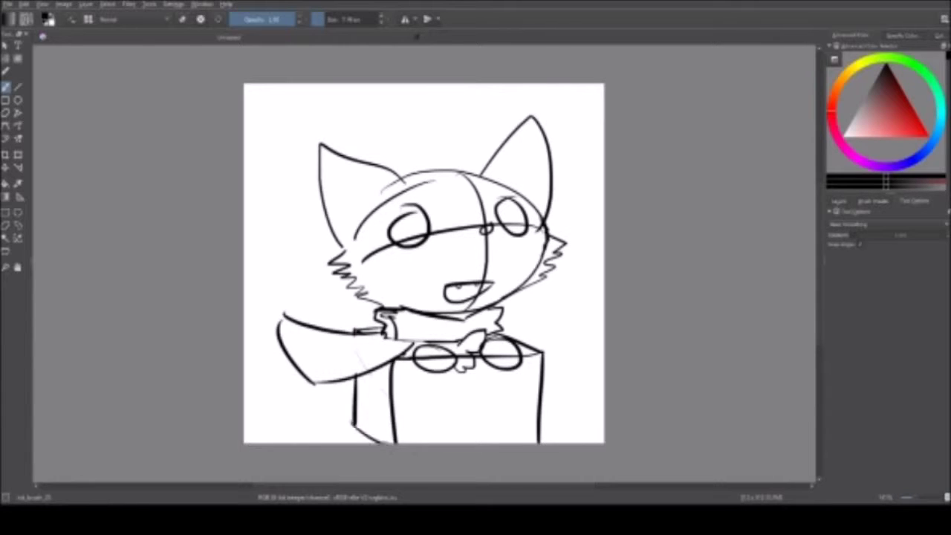
key(m)
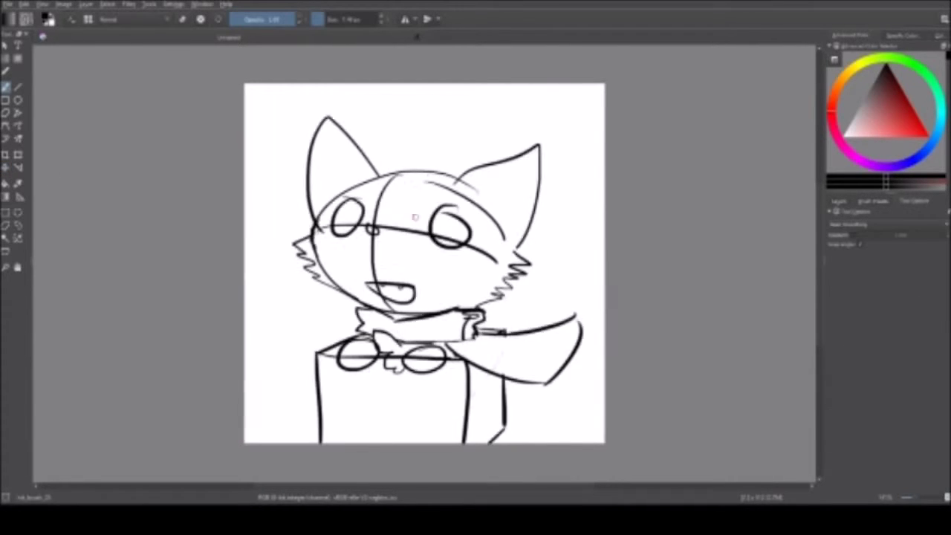
Sketch lowered, folded-back ears on both sides of the head.
key(m)
drag(291, 215, 394, 177)
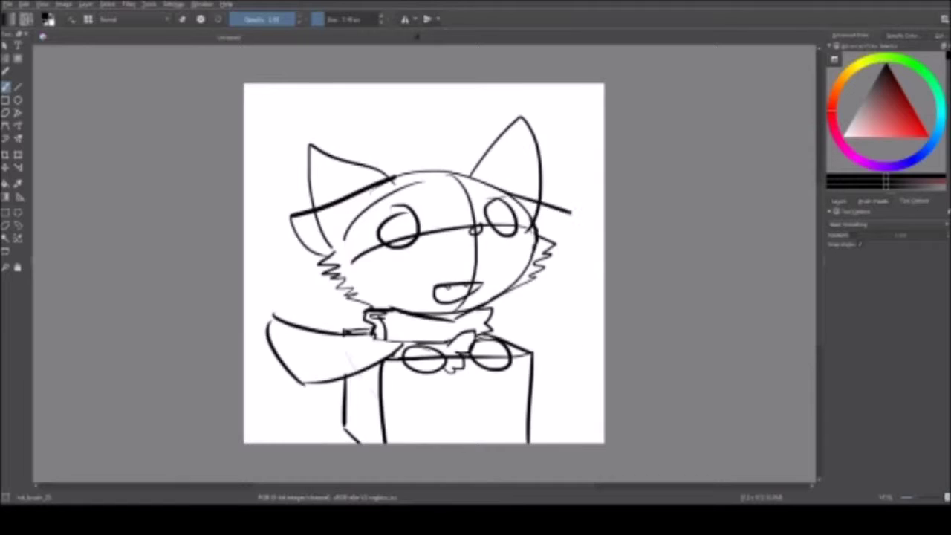
key(m)
drag(325, 170, 409, 146)
key(ctrl+z)
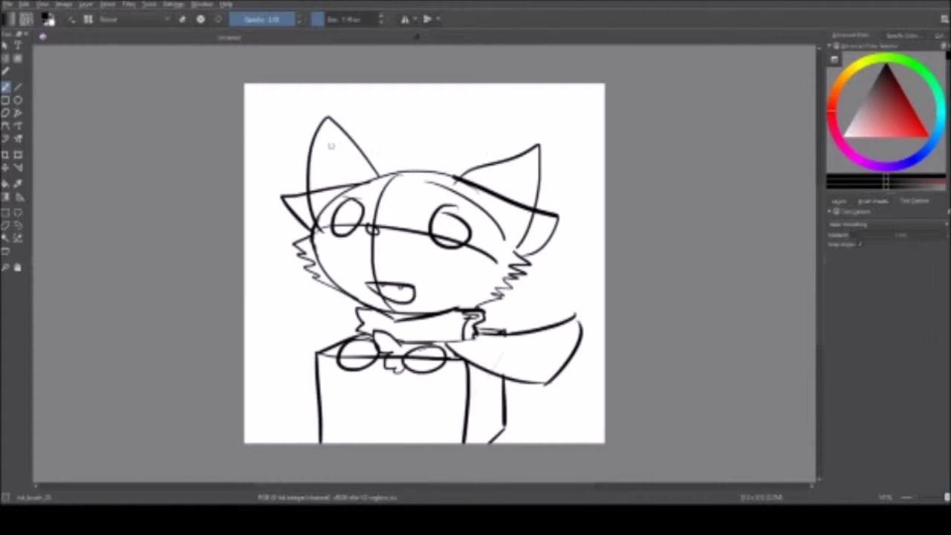
Erase both upright ears above the new lowered ears and clean up the lines where they met the head.
key(m)
key(e)
drag(311, 192, 387, 175)
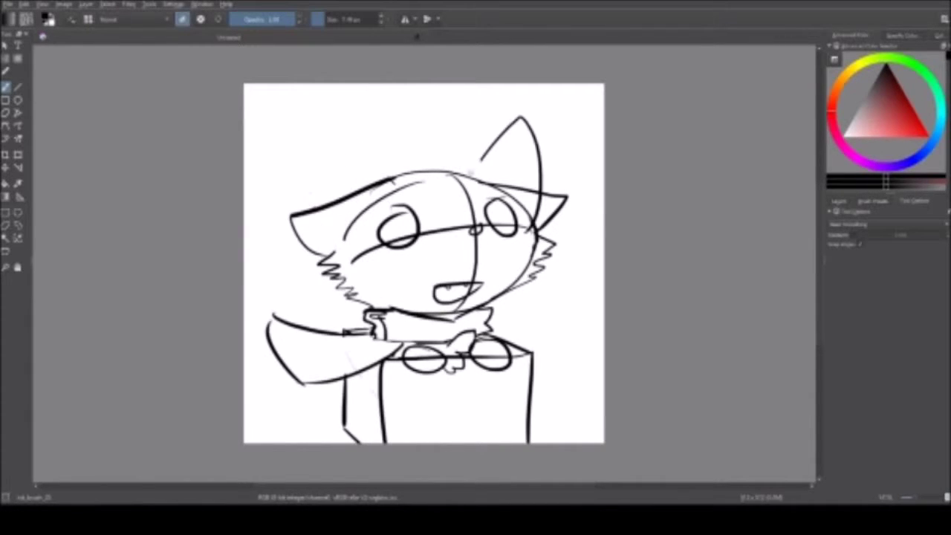
drag(477, 160, 540, 216)
mouse_move(394, 179)
mouse_down()
mouse_move(369, 195)
mouse_move(390, 179)
mouse_up()
key(e)
key(ctrl+z)
mouse_move(336, 220)
mouse_down()
mouse_move(392, 183)
mouse_move(565, 196)
mouse_up()
key(m)
key(m)
key(ctrl+z)
key(ctrl+z)
mouse_move(345, 186)
mouse_down()
mouse_move(531, 158)
mouse_move(539, 199)
mouse_up()
key(ctrl+z)
key(ctrl+z)
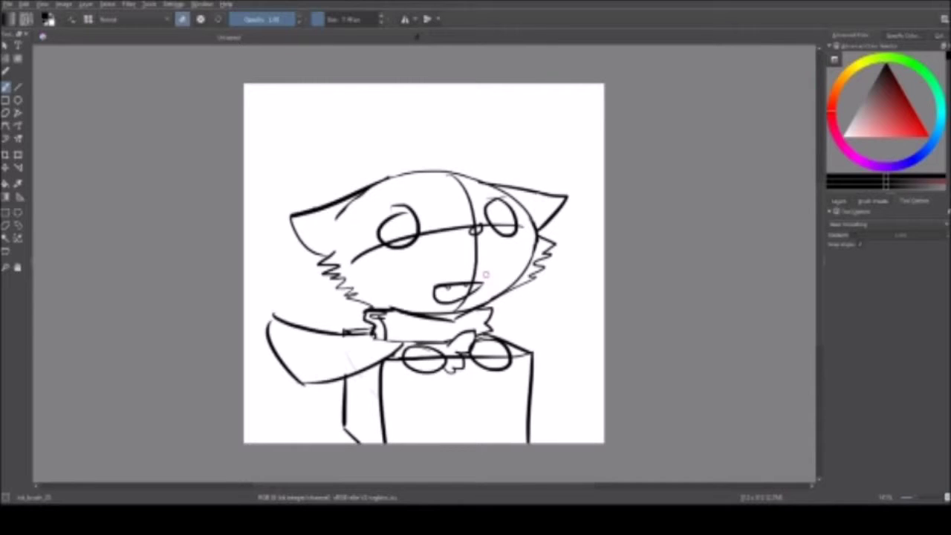
drag(350, 199, 499, 184)
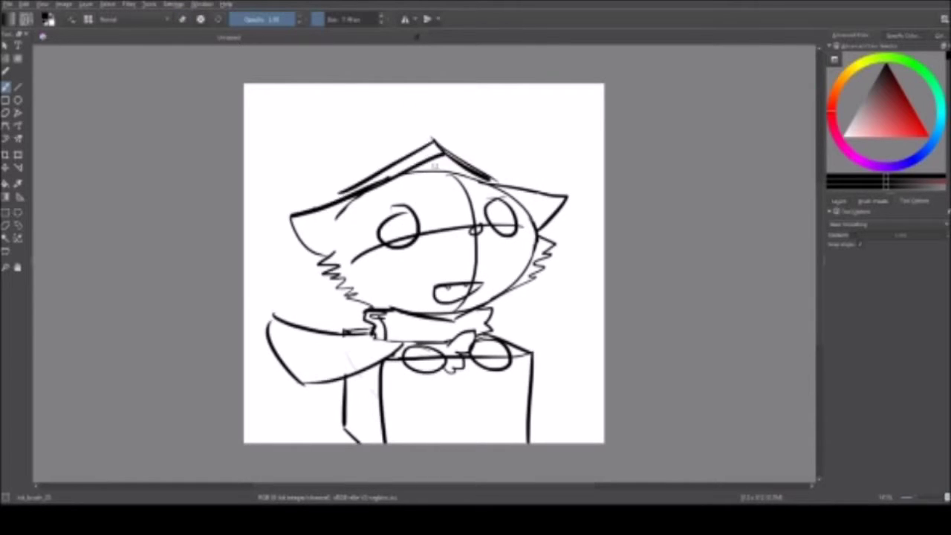
key(ctrl+z)
key(ctrl+z)
drag(336, 208, 407, 305)
key(ctrl+z)
drag(358, 186, 410, 134)
key(ctrl+z)
drag(336, 196, 515, 168)
drag(391, 172, 517, 153)
key(ctrl+z)
drag(333, 164, 336, 187)
drag(459, 162, 461, 187)
drag(338, 172, 517, 149)
key(ctrl+z)
key(ctrl+z)
key(ctrl+z)
key(ctrl+z)
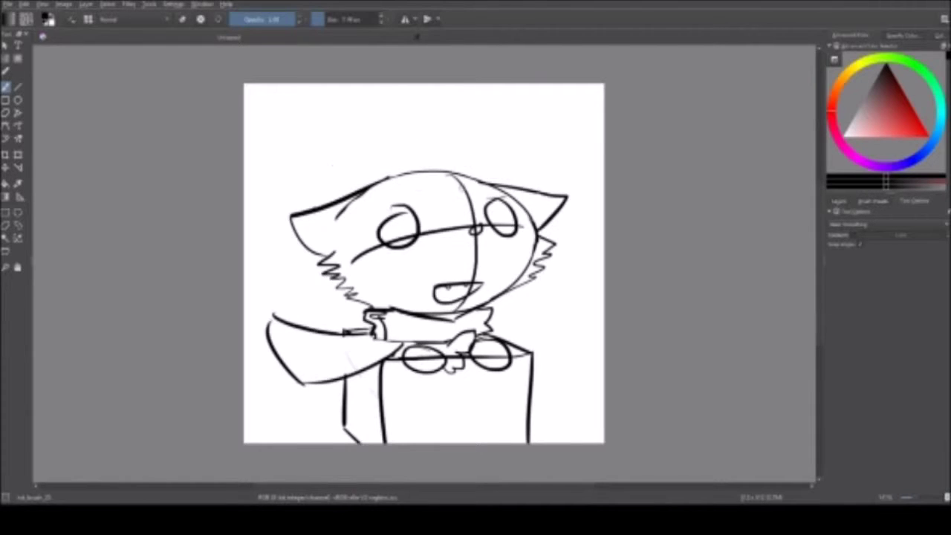
Reshape the far ear with a flatter top edge and a squarer outer corner.
key(m)
key(e)
drag(312, 192, 359, 183)
key(e)
mouse_move(307, 228)
mouse_down()
mouse_move(358, 182)
mouse_move(484, 163)
mouse_up()
drag(342, 146, 346, 170)
drag(496, 159, 497, 184)
mouse_move(339, 141)
mouse_down()
mouse_move(391, 189)
mouse_move(341, 143)
mouse_up()
key(ctrl+z)
key(ctrl+z)
key(ctrl+z)
key(ctrl+z)
key(ctrl+z)
mouse_move(360, 183)
mouse_down()
mouse_move(388, 159)
mouse_move(518, 140)
mouse_up()
key(ctrl+z)
key(ctrl+z)
drag(359, 181, 498, 146)
drag(420, 141, 513, 195)
drag(372, 148, 525, 133)
key(ctrl+z)
key(ctrl+z)
key(ctrl+z)
drag(336, 117, 305, 149)
drag(319, 127, 445, 134)
drag(465, 120, 473, 117)
key(ctrl+z)
key(ctrl+z)
key(ctrl+z)
key(t)
drag(411, 321, 414, 343)
key(ctrl+z)
Sketch a flat box-lid hat sitting across the top of the head.
key(b)
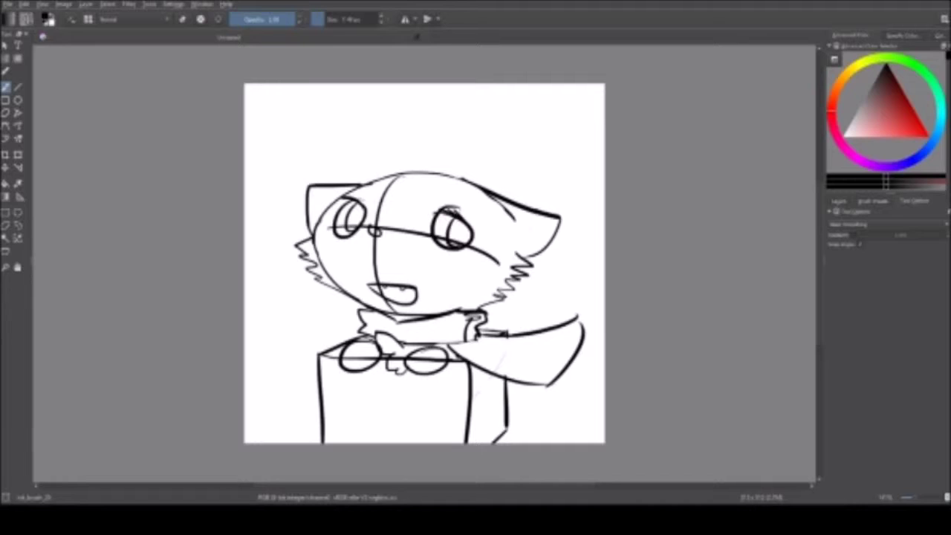
mouse_move(347, 181)
mouse_down()
mouse_move(511, 185)
mouse_move(388, 153)
mouse_move(507, 184)
mouse_move(433, 151)
mouse_up()
key(ctrl+z)
key(ctrl+z)
key(ctrl+z)
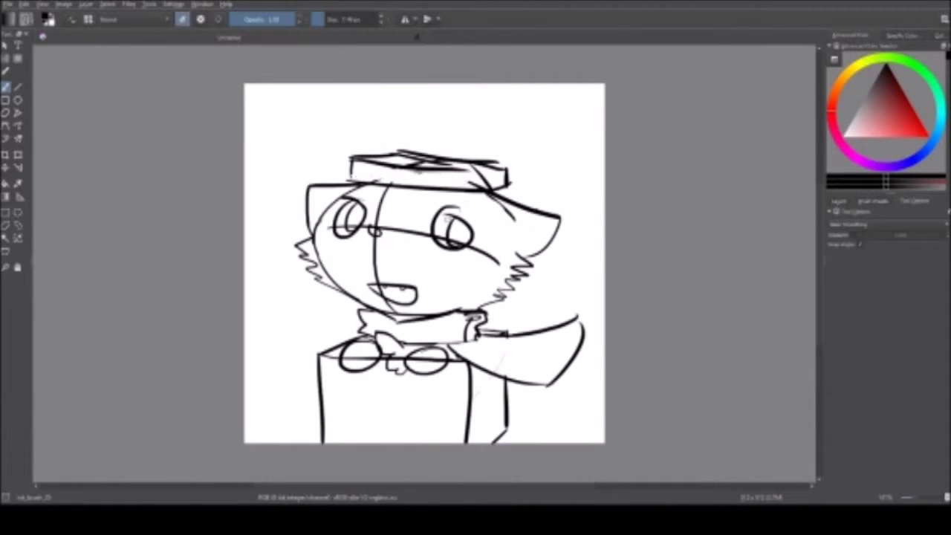
key(ctrl+z)
Refine the lid's top edge and near corner, and sketch two large bow loops on top of it.
drag(452, 161, 490, 168)
mouse_move(427, 158)
mouse_down()
mouse_move(412, 115)
mouse_move(377, 117)
mouse_move(465, 117)
mouse_move(483, 165)
mouse_move(476, 138)
mouse_move(491, 157)
mouse_up()
key(ctrl+z)
key(ctrl+z)
key(ctrl+z)
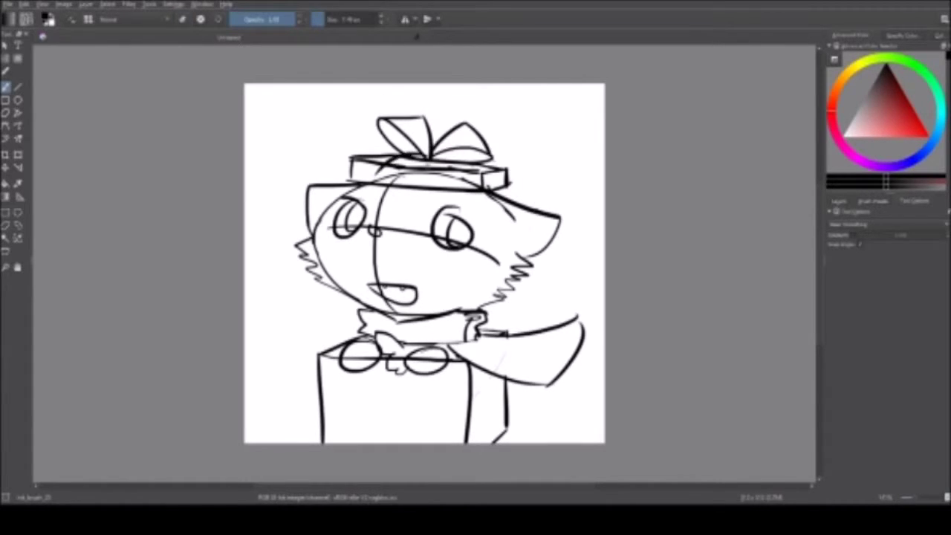
key(ctrl+z)
Add an upright centre loop and a small front loop to the bow, and erase the overlapping lines.
drag(435, 149, 457, 101)
key(ctrl+z)
drag(431, 158, 422, 109)
drag(438, 140, 442, 94)
key(e)
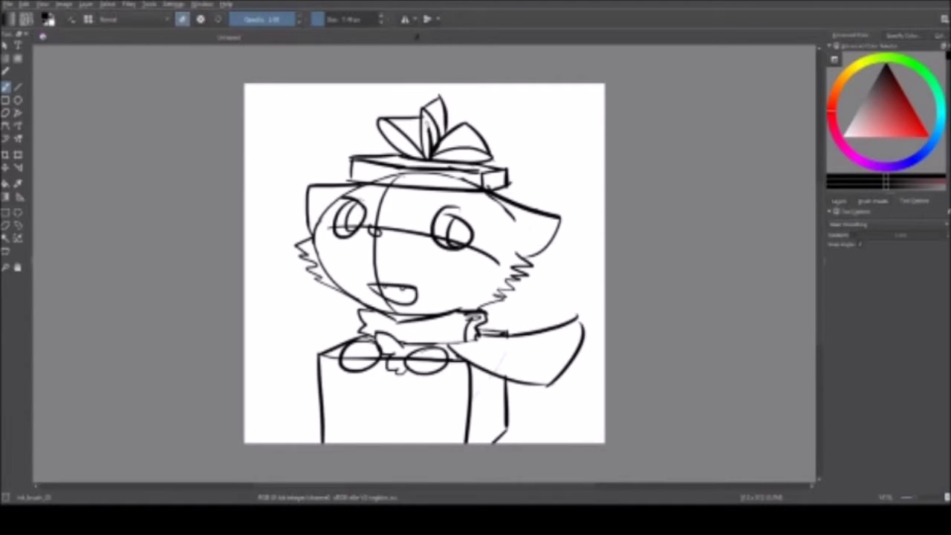
key(e)
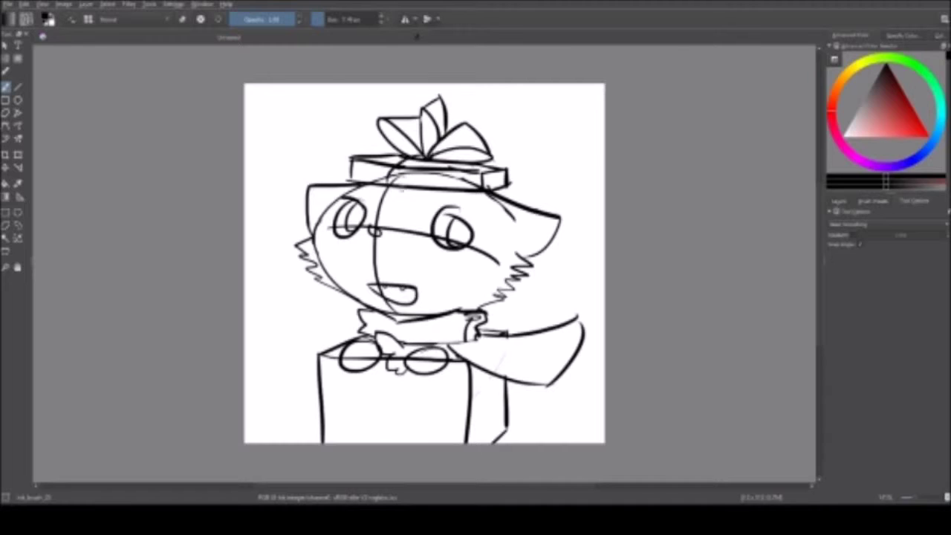
key(e)
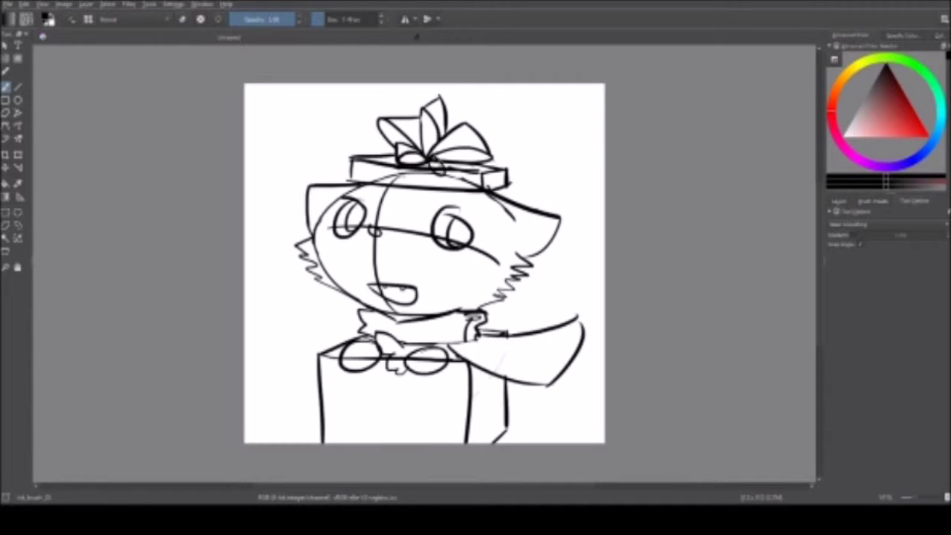
Add a second small front loop to the hat's bow and erase the box edge running through both paws.
drag(434, 162, 460, 179)
key(e)
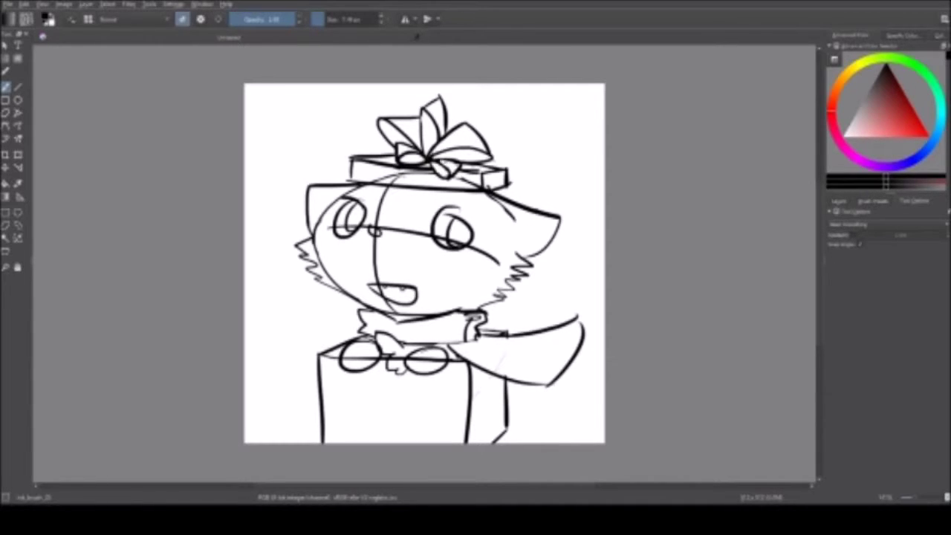
key(m)
key(m)
key(m)
key(m)
key(m)
key(m)
key(e)
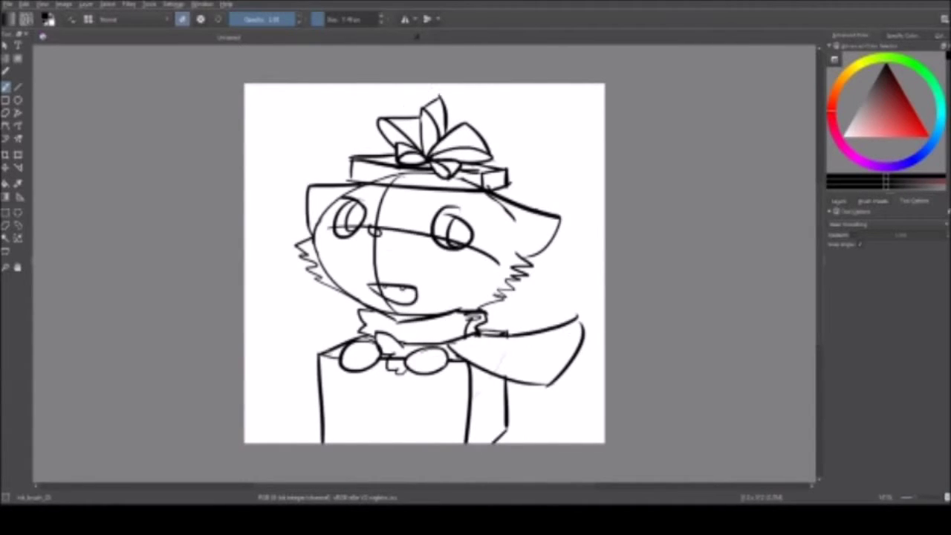
Sketch vertical ribbon bands on the front and side of the box and the lid hat, erasing the scarf end they overlap.
drag(387, 361, 388, 438)
key(e)
mouse_move(393, 360)
mouse_down()
mouse_move(394, 439)
mouse_move(383, 442)
mouse_up()
key(e)
drag(407, 360, 408, 442)
mouse_move(487, 371)
mouse_down()
mouse_move(486, 442)
mouse_move(497, 439)
mouse_up()
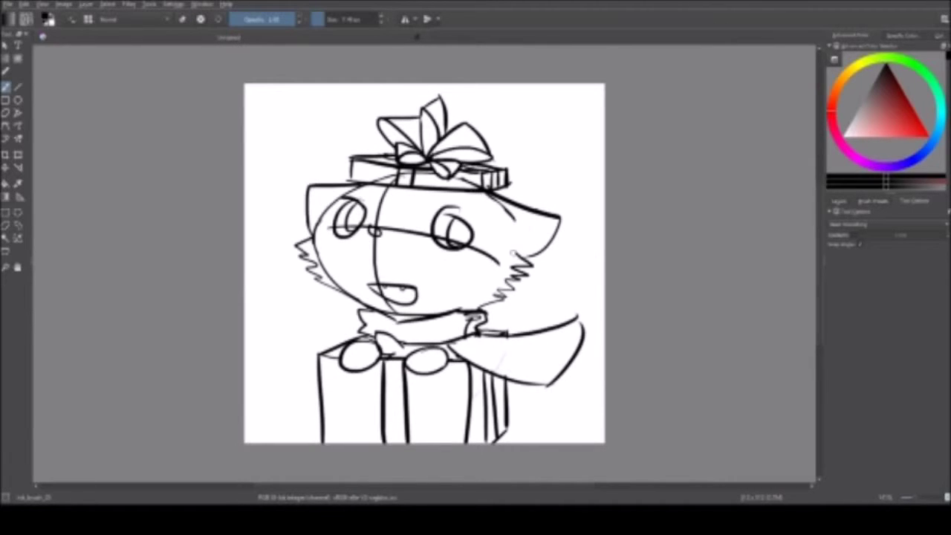
Fade the sketch to grey and add a new layer above it for the line art.
key(m)
key(m)
key(m)
key(Insert)
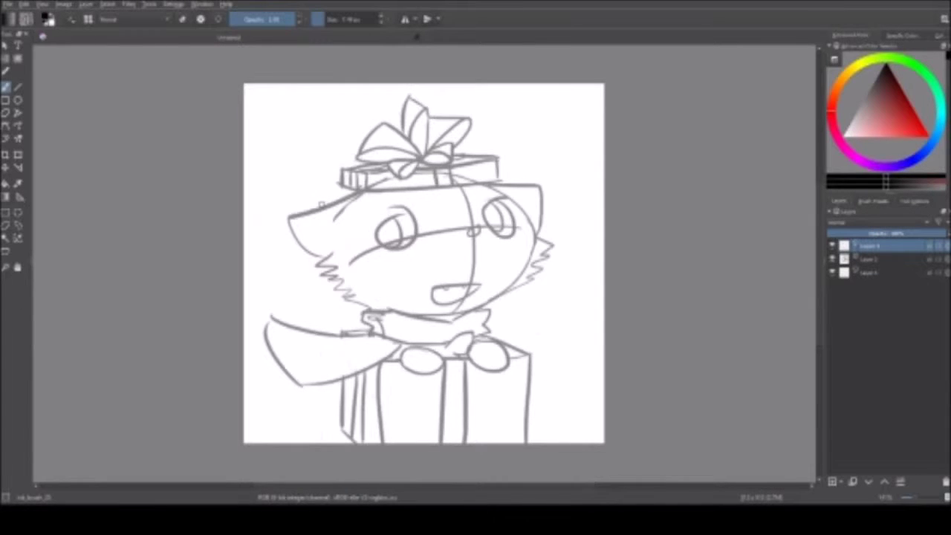
key(ctrl+z)
drag(405, 215, 401, 217)
key(ctrl+z)
mouse_move(436, 288)
mouse_down()
mouse_move(440, 302)
mouse_move(465, 286)
mouse_up()
key(ctrl+z)
scroll(453, 293, up, 5)
drag(578, 274, 513, 371)
scroll(513, 372, down, 5)
scroll(476, 282, up, 4)
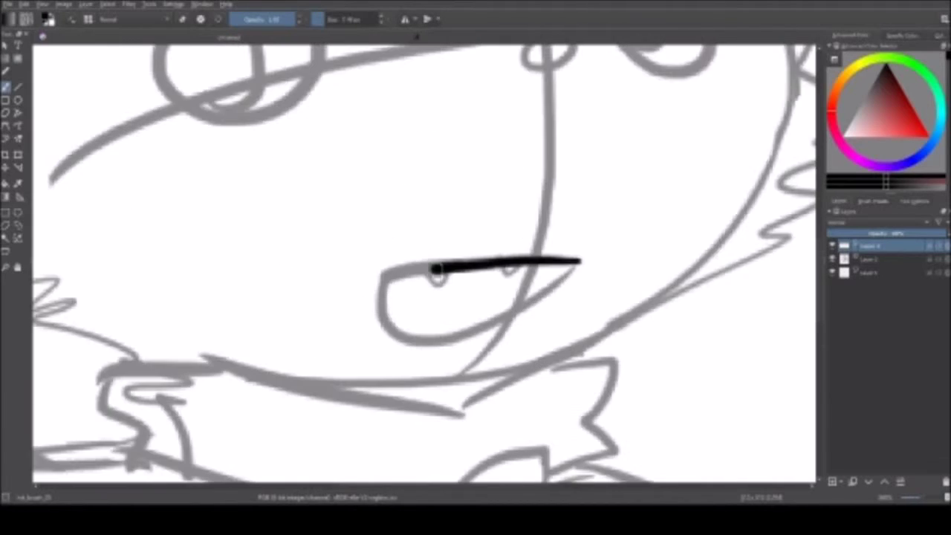
key(ctrl+z)
scroll(355, 291, up, 2)
mouse_move(735, 257)
mouse_down()
mouse_move(405, 425)
mouse_move(424, 424)
mouse_up()
key(ctrl+z)
key(ctrl+z)
drag(339, 293, 752, 262)
key(ctrl+z)
scroll(577, 276, down, 5)
scroll(577, 275, up, 4)
scroll(578, 276, down, 4)
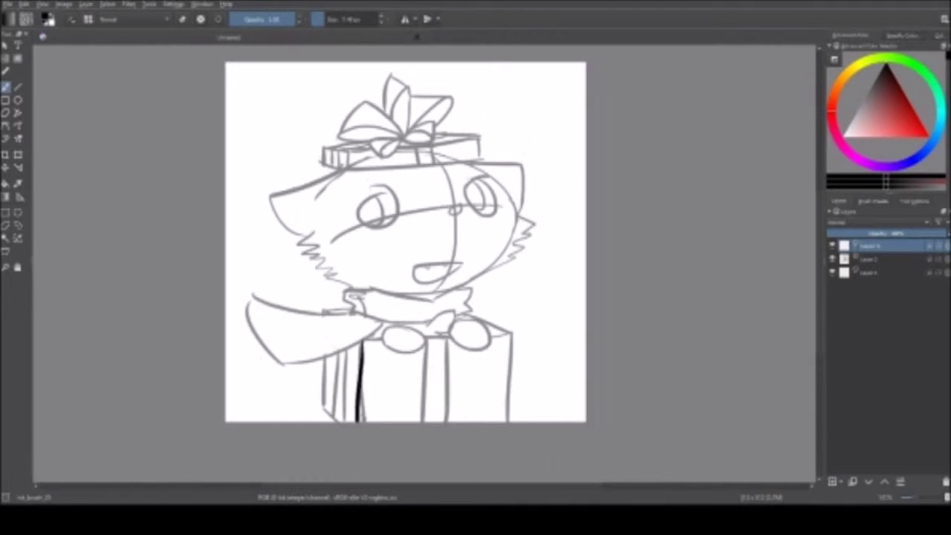
Ink the vertical edges and the ribbon band on the front of the gift box.
drag(511, 335, 508, 422)
drag(447, 339, 446, 423)
drag(426, 339, 423, 422)
mouse_move(364, 341)
mouse_down()
mouse_move(361, 423)
mouse_move(513, 335)
mouse_move(549, 363)
mouse_up()
Ink the box's side edges, side ribbon, top rim and the back corner beside the scarf.
scroll(536, 346, up, 2)
scroll(520, 334, down, 2)
drag(277, 311, 287, 396)
drag(300, 297, 298, 398)
scroll(387, 223, down, 3)
scroll(386, 223, up, 3)
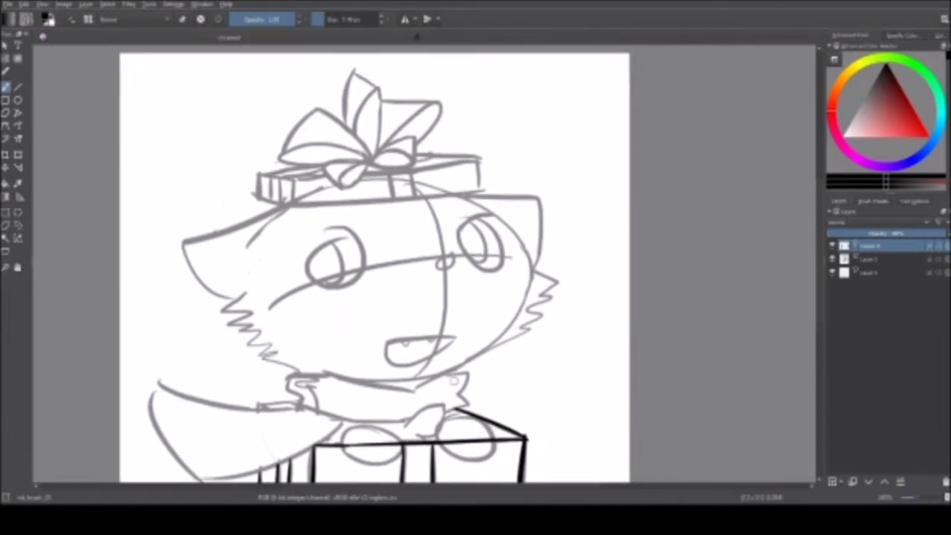
drag(261, 283, 278, 289)
drag(549, 315, 572, 361)
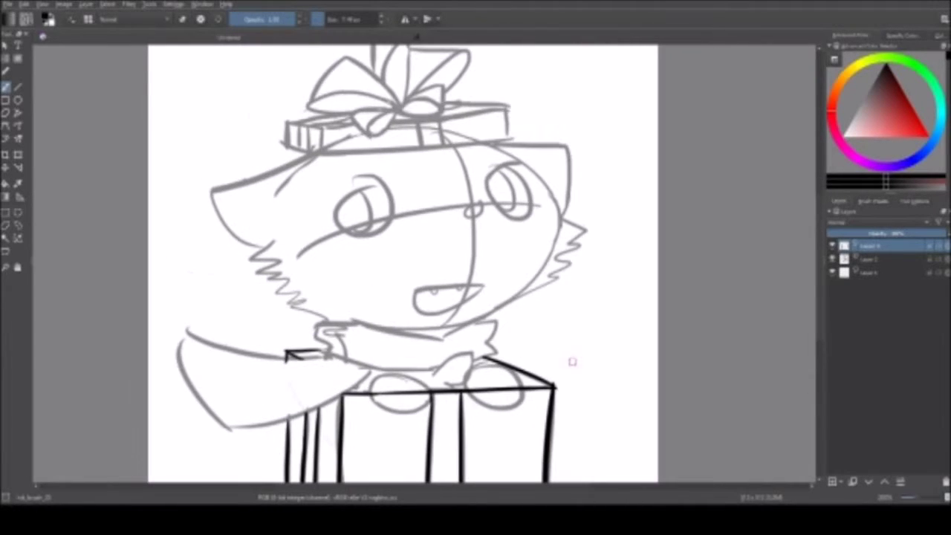
Ink the scarf's outline around the neck with a fold mark in the middle.
scroll(570, 359, down, 3)
scroll(468, 254, up, 3)
mouse_move(450, 338)
mouse_down()
mouse_move(391, 369)
mouse_move(427, 357)
mouse_move(442, 364)
mouse_up()
drag(438, 340, 476, 324)
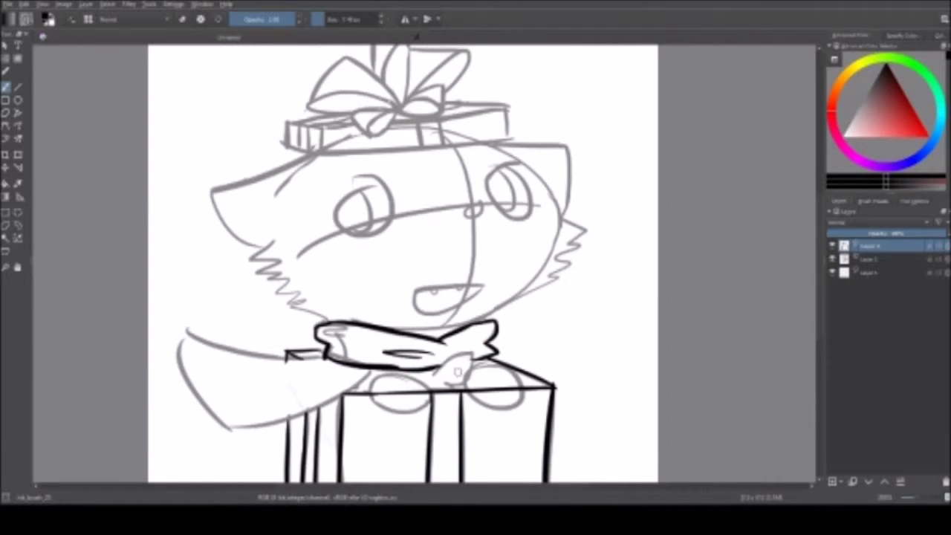
Ink the scarf's short hanging flap above the box rim and clean up its tip.
scroll(446, 371, up, 2)
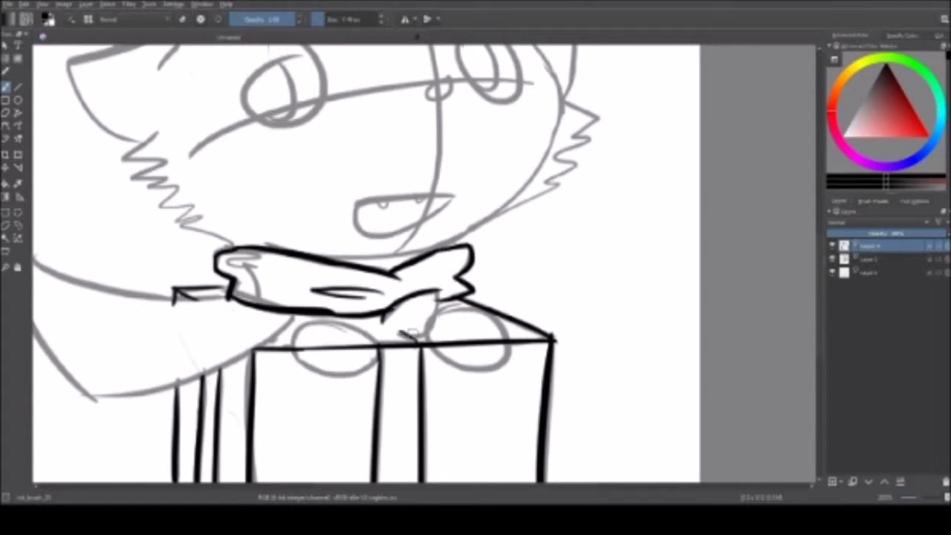
scroll(417, 316, down, 3)
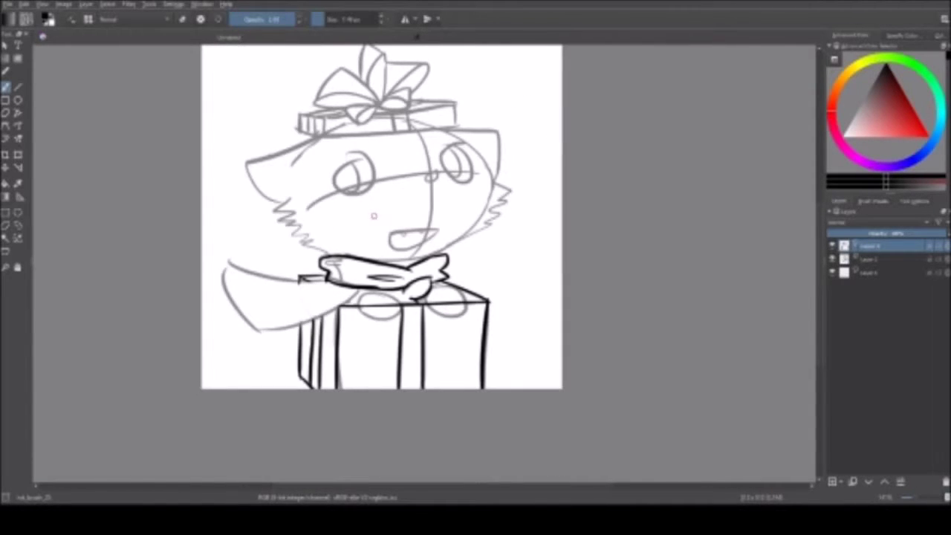
scroll(374, 216, up, 3)
drag(443, 305, 405, 371)
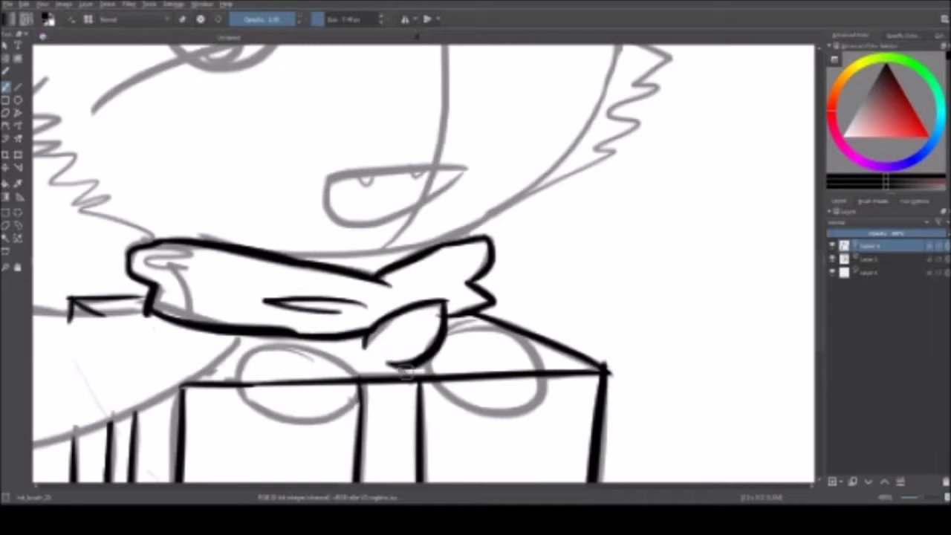
scroll(405, 371, down, 2)
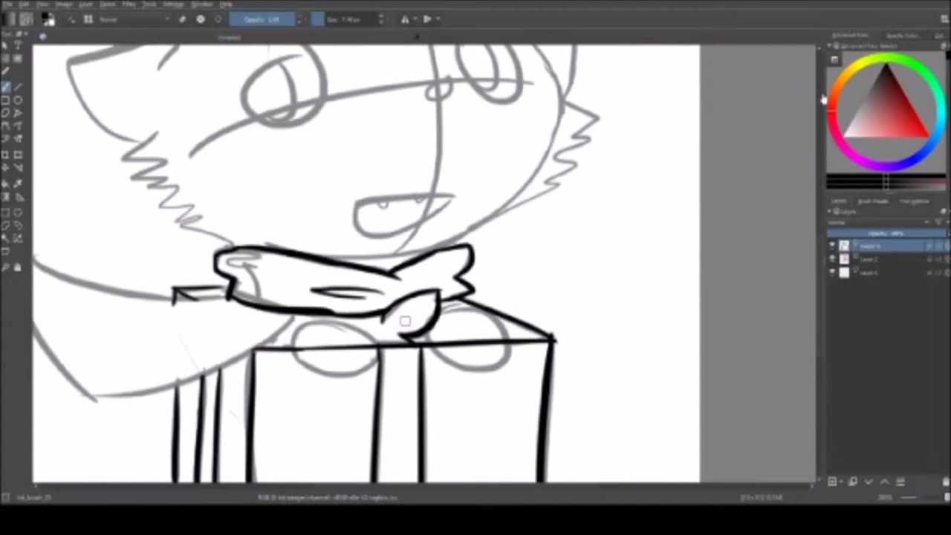
Add fold lines to both ends of the scarf.
scroll(364, 260, down, 3)
scroll(364, 260, up, 3)
mouse_move(227, 257)
mouse_down()
mouse_move(269, 272)
mouse_move(269, 301)
mouse_up()
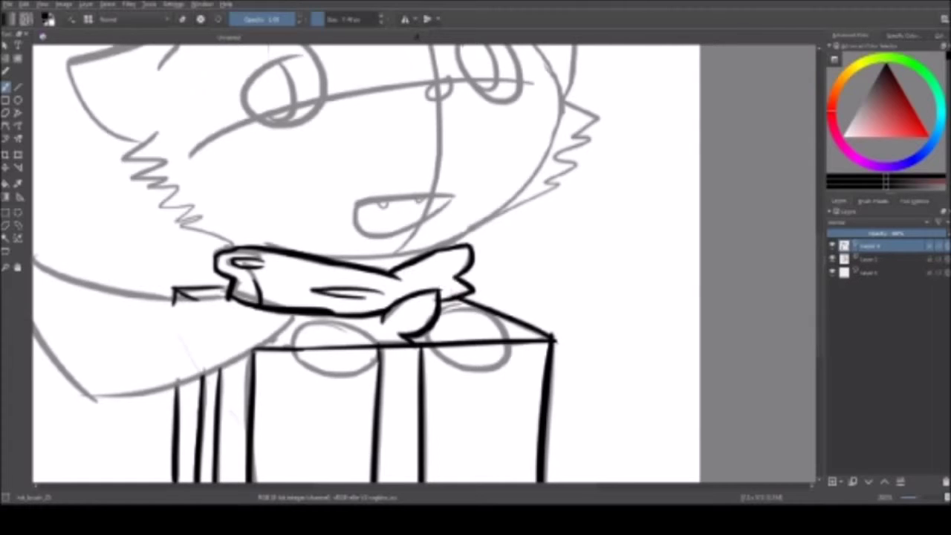
scroll(424, 264, up, 2)
scroll(424, 264, down, 4)
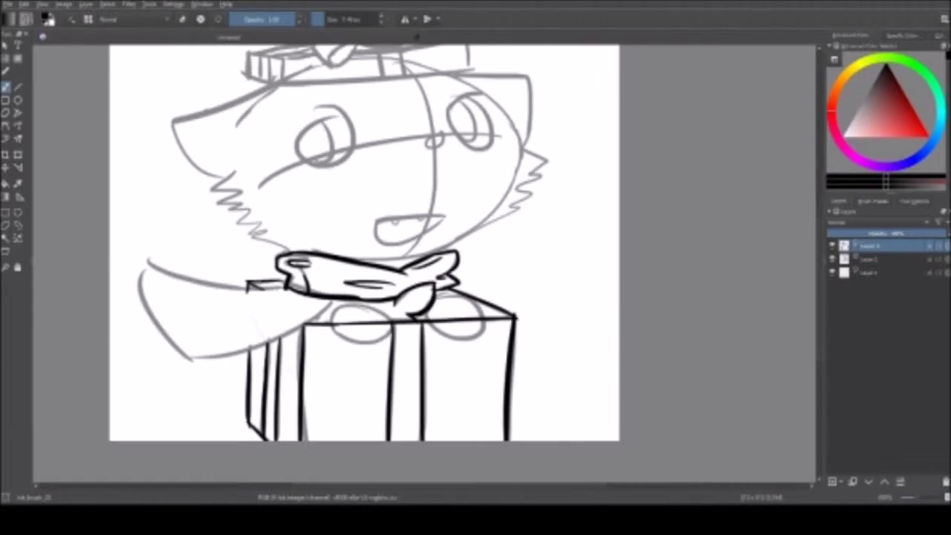
Ink the tail's upper curve, lower curve and outer end beside the box.
drag(148, 262, 282, 287)
drag(186, 358, 323, 305)
drag(138, 269, 185, 359)
Ink both round paws on the box rim and erase the rim line inside them.
mouse_move(331, 311)
mouse_down()
mouse_move(350, 316)
mouse_move(349, 308)
mouse_up()
key(ctrl+z)
drag(453, 297, 454, 297)
key(ctrl+z)
key(e)
drag(331, 324, 376, 322)
drag(439, 320, 475, 320)
drag(488, 244, 508, 278)
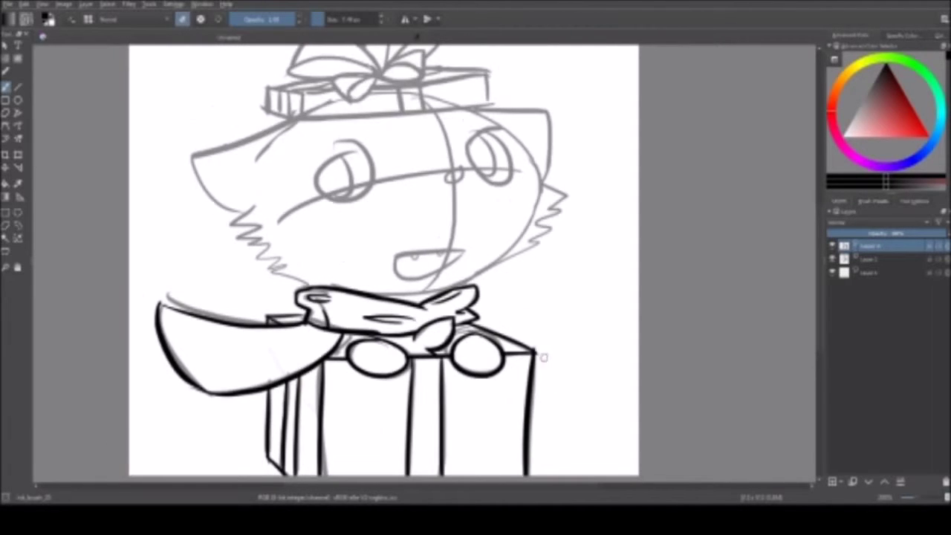
Ink the outlines of both eyes.
drag(401, 237, 458, 314)
key(minus)
drag(343, 298, 375, 327)
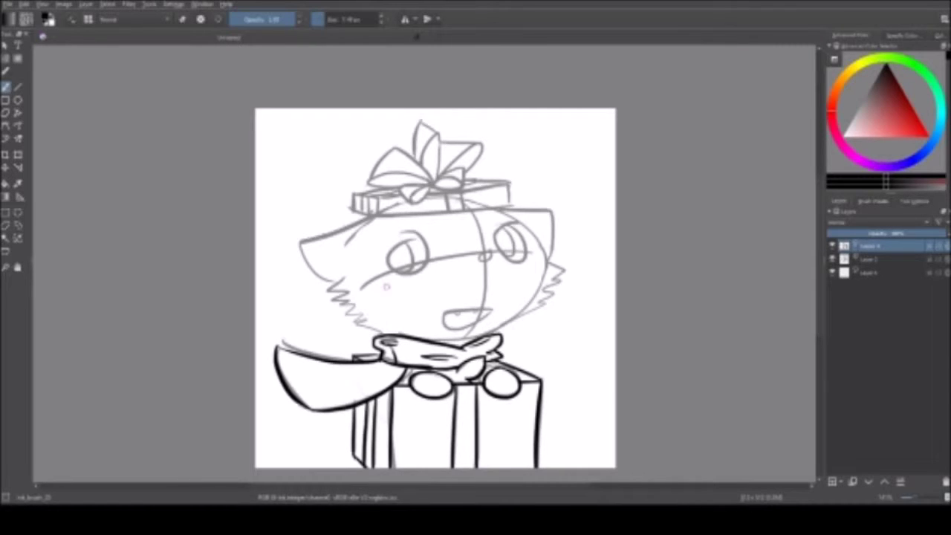
drag(409, 237, 407, 238)
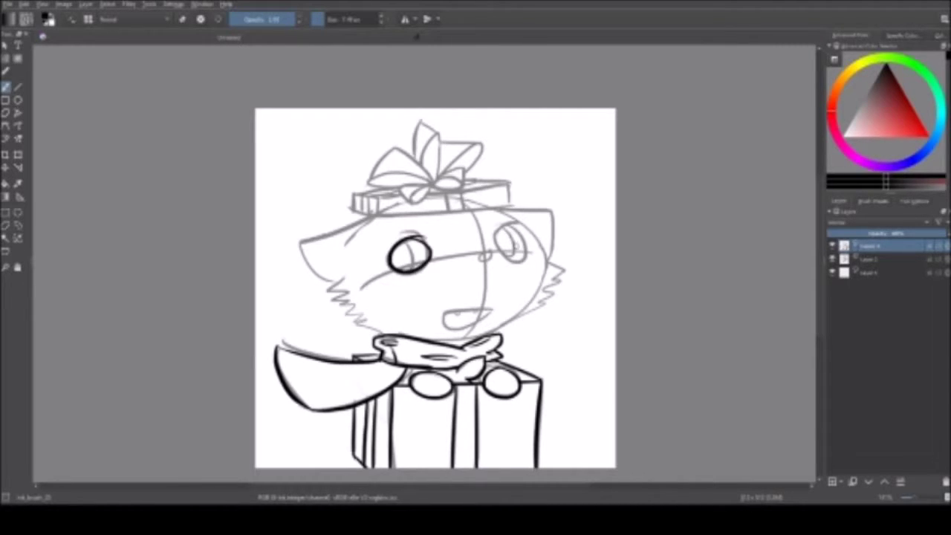
drag(512, 223, 526, 268)
Ink the outlines of both ears.
key(m)
mouse_move(349, 210)
mouse_down()
mouse_move(295, 211)
mouse_move(296, 254)
mouse_up()
mouse_move(480, 215)
mouse_down()
mouse_move(551, 239)
mouse_move(512, 301)
mouse_up()
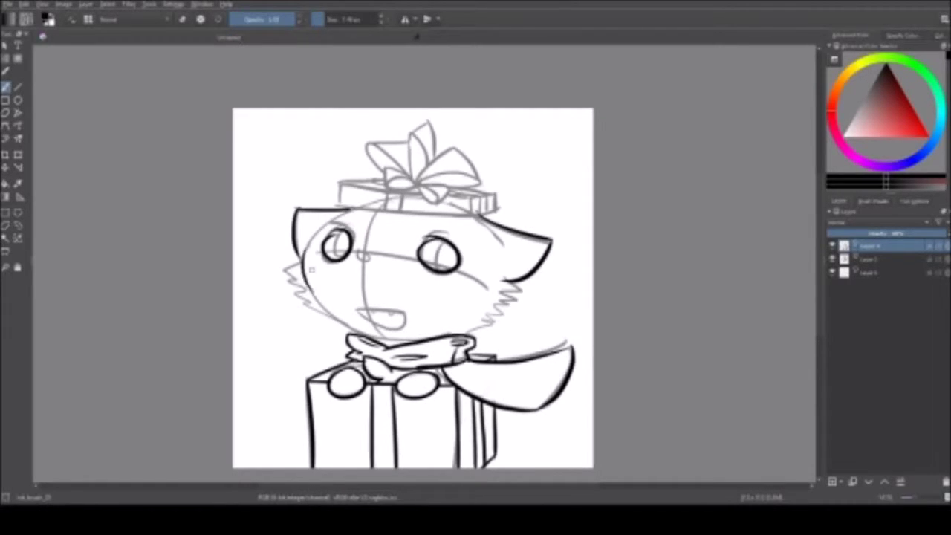
Ink the far side of the face down to the scarf with jagged cheek fur, and erase the overlapping bits.
key(ctrl+z)
mouse_move(299, 260)
mouse_down()
mouse_move(296, 286)
mouse_move(354, 327)
mouse_up()
key(e)
key(e)
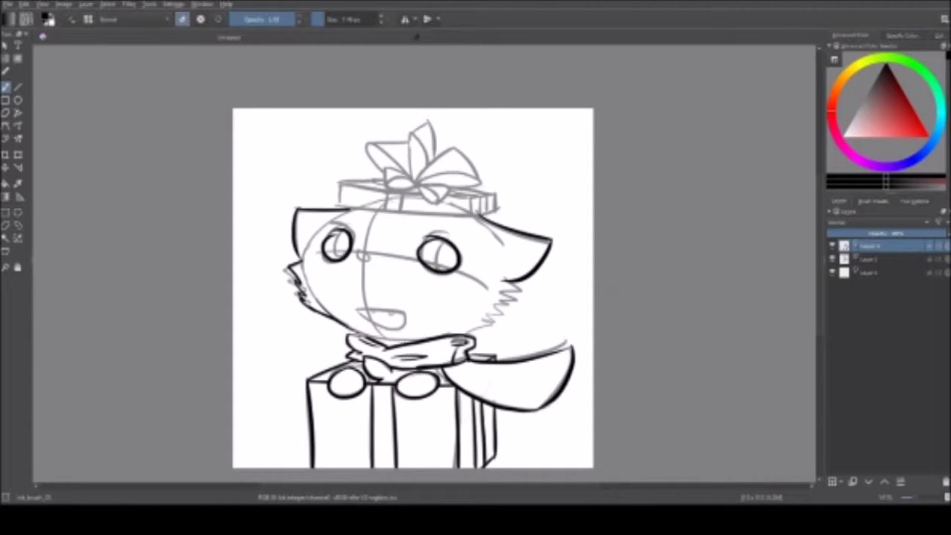
key(plus)
key(e)
drag(355, 297, 366, 303)
drag(373, 304, 380, 309)
drag(210, 260, 259, 260)
key(e)
key(minus)
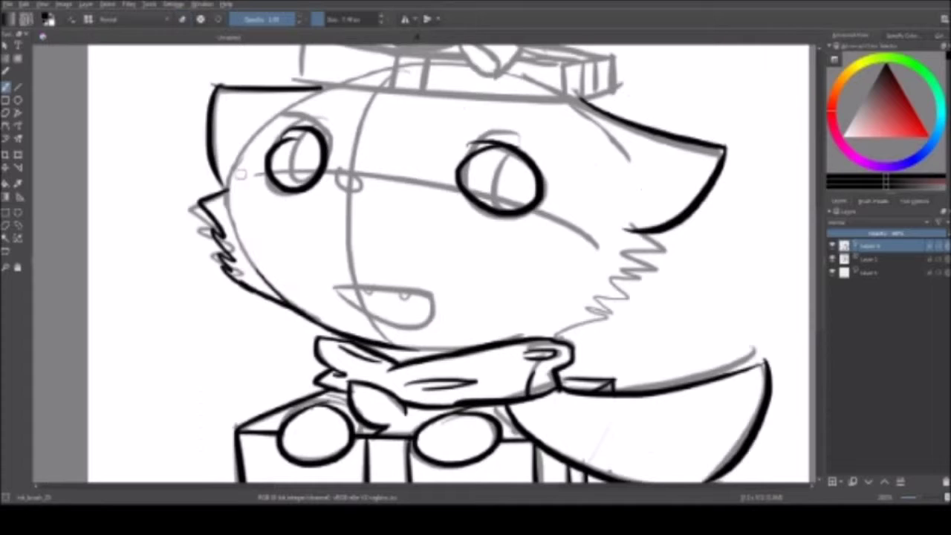
Check the line art with the sketch layer hidden, erase the far cheek fur, and show the sketch again.
click(832, 259)
key(minus)
key(minus)
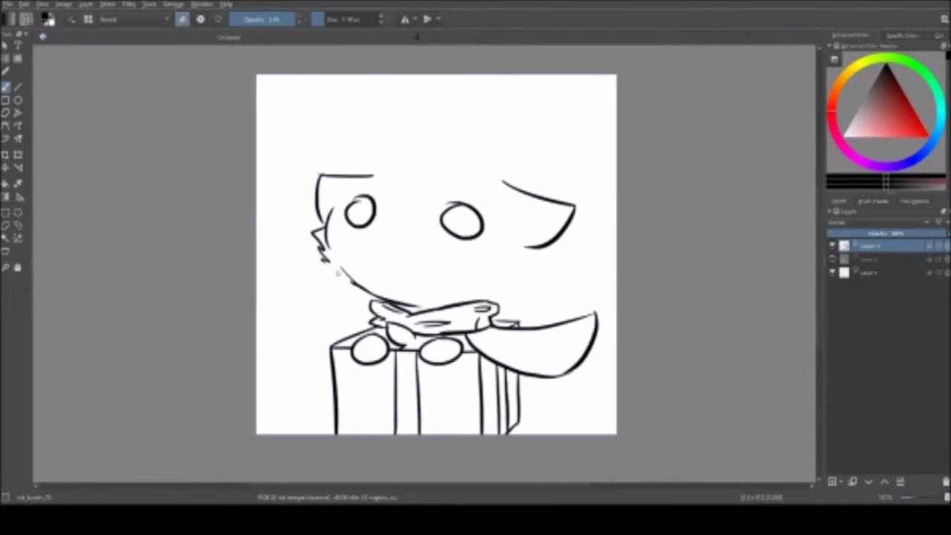
click(832, 258)
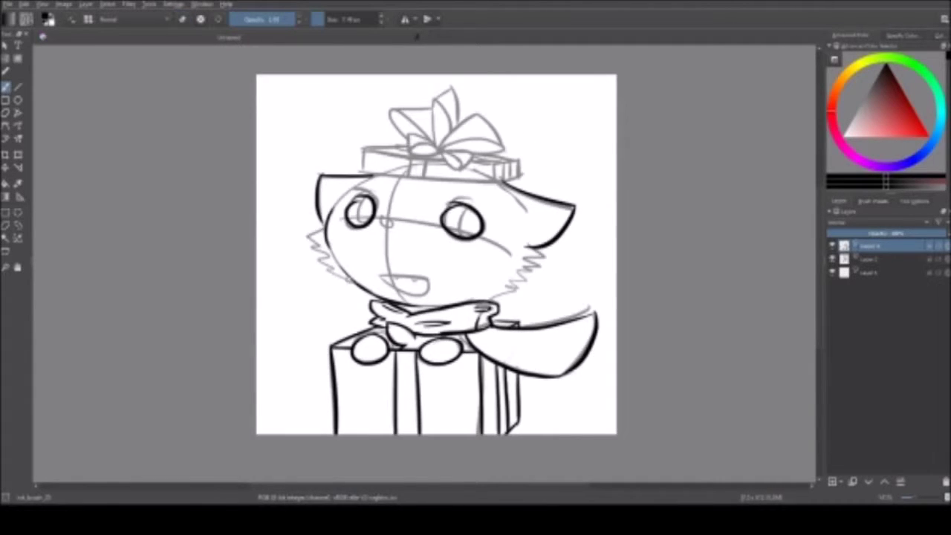
Ink the jagged fur on the near cheek, the inner curves of both eyes and the small nose.
key(ctrl+z)
drag(547, 247, 493, 301)
click(832, 259)
click(832, 258)
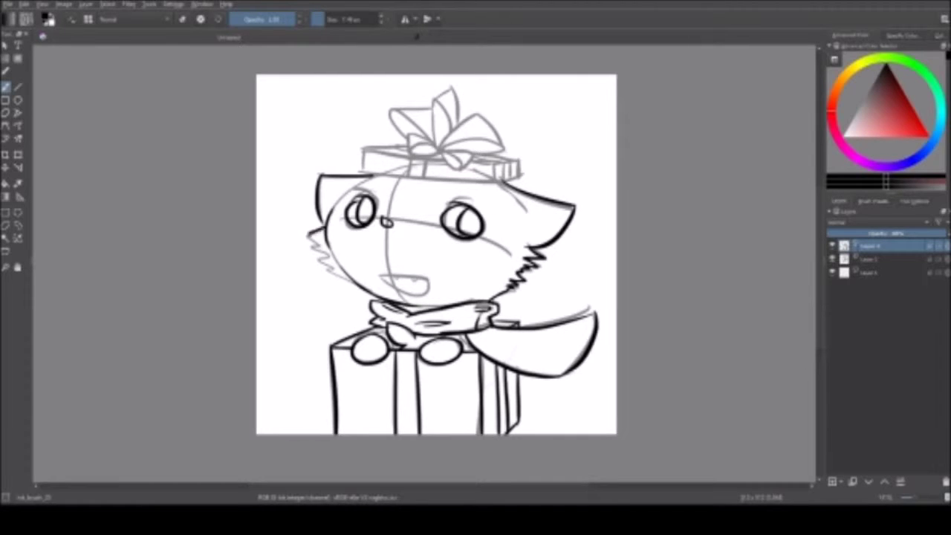
Hide the sketch layer, remove the remaining far cheek fur, and tidy stray line ends on the face, tail and box.
click(832, 259)
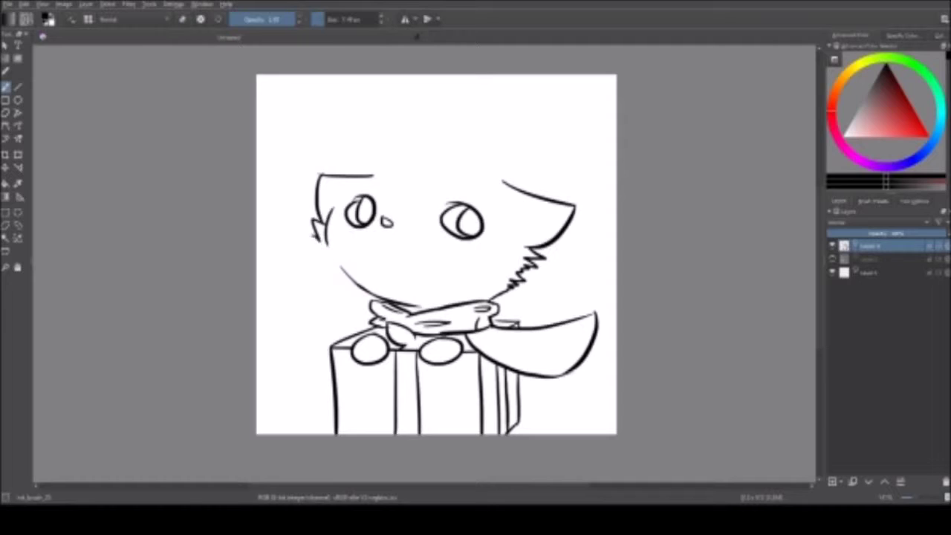
key(m)
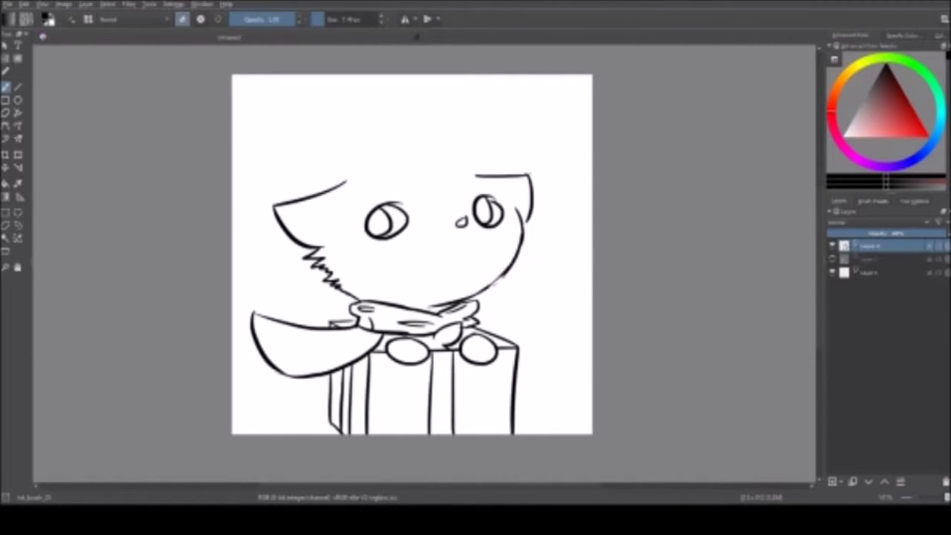
scroll(436, 307, up, 4)
scroll(516, 239, down, 6)
scroll(448, 315, up, 5)
scroll(535, 127, down, 4)
scroll(486, 327, up, 4)
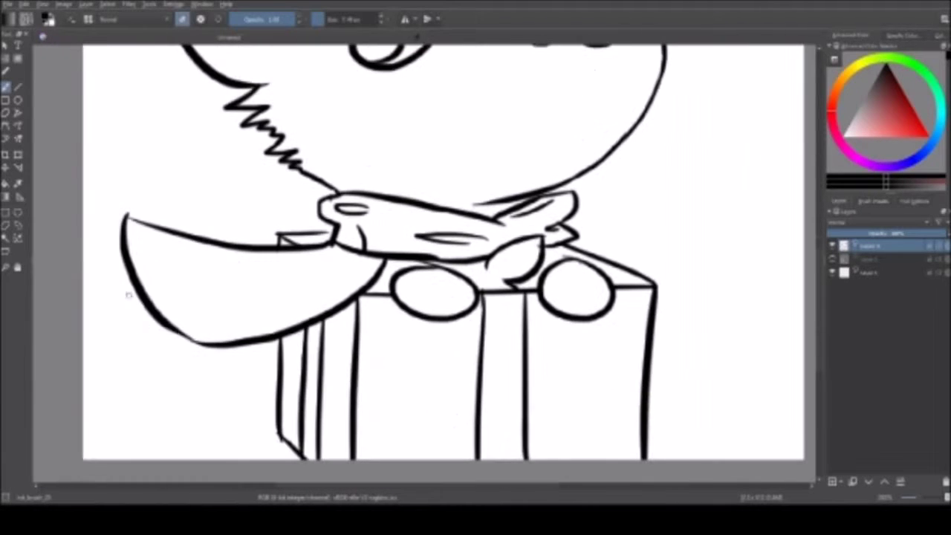
scroll(444, 252, down, 2)
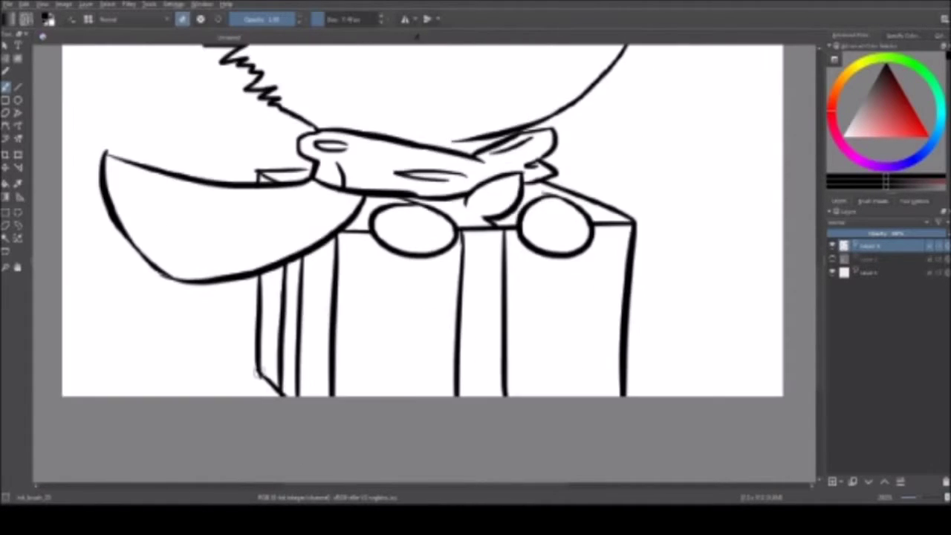
scroll(456, 202, up, 5)
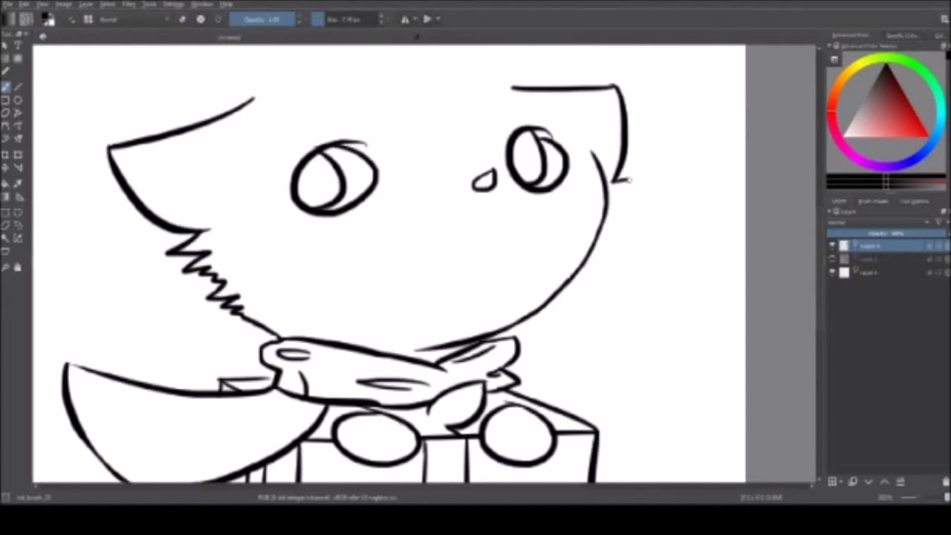
scroll(573, 223, down, 3)
Show the sketch layer, ink the open mouth's outline, and lasso and transform it to fit the sketch.
click(833, 258)
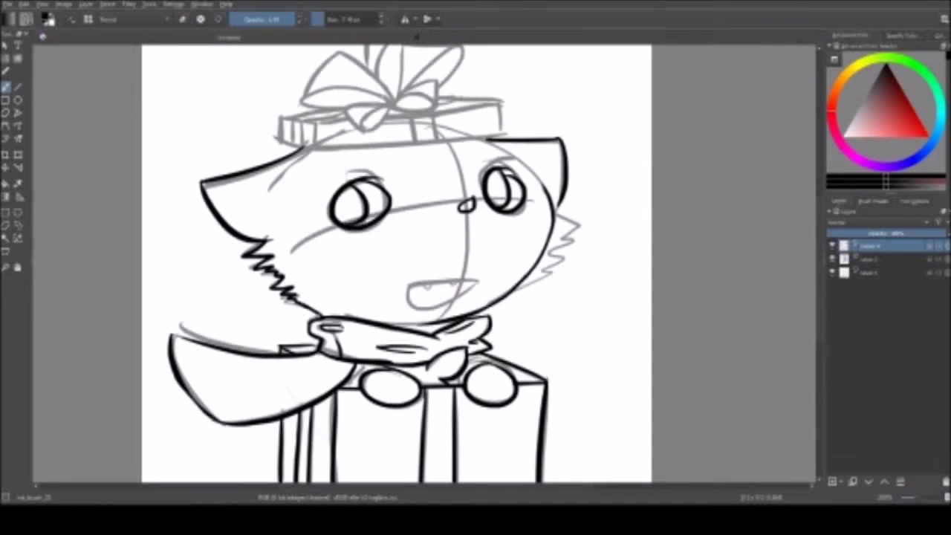
scroll(545, 301, up, 5)
mouse_move(573, 228)
mouse_down()
mouse_move(590, 230)
mouse_move(557, 229)
mouse_up()
key(ctrl+z)
key(ctrl+z)
drag(245, 208, 238, 223)
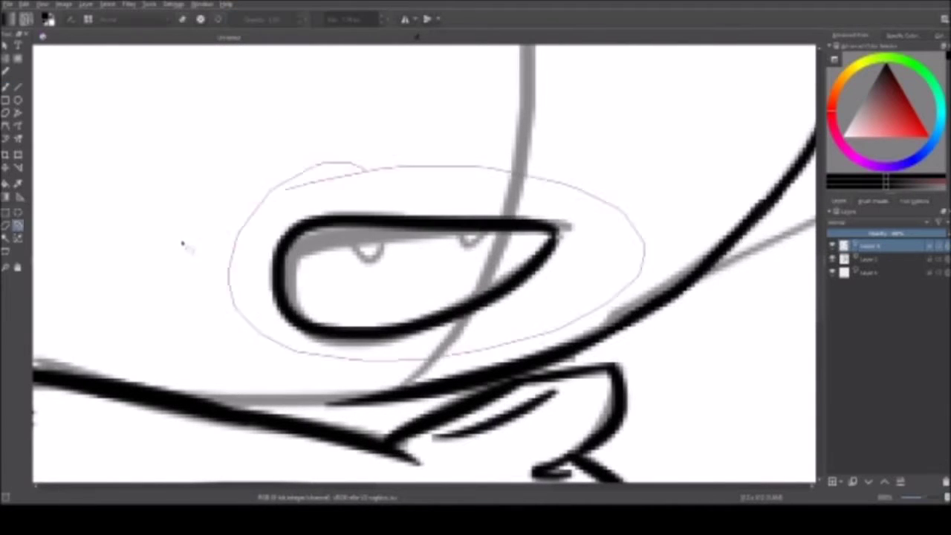
key(ctrl+t)
drag(668, 148, 672, 167)
key(Return)
Clean up the mouth outline's line thickness and its pointed corner.
key(b)
scroll(409, 298, down, 5)
scroll(404, 335, up, 6)
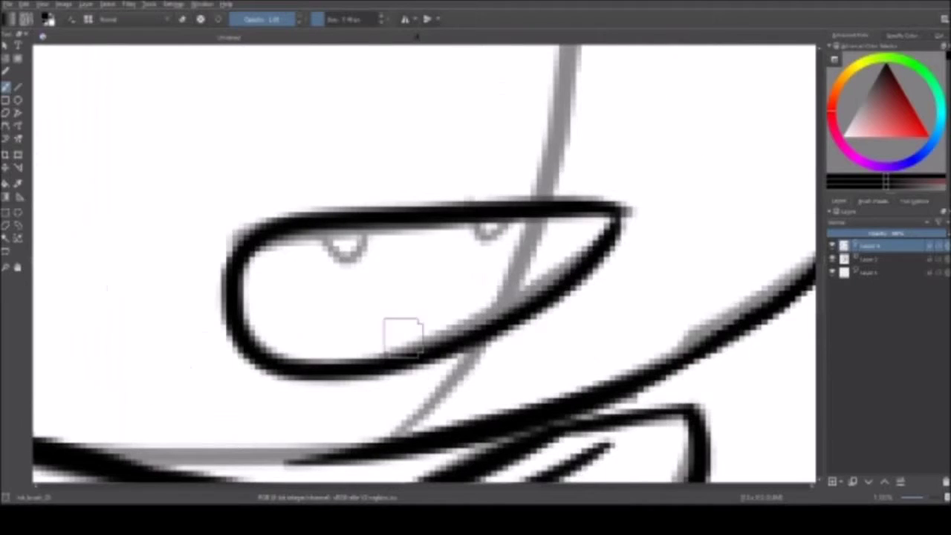
scroll(579, 297, down, 6)
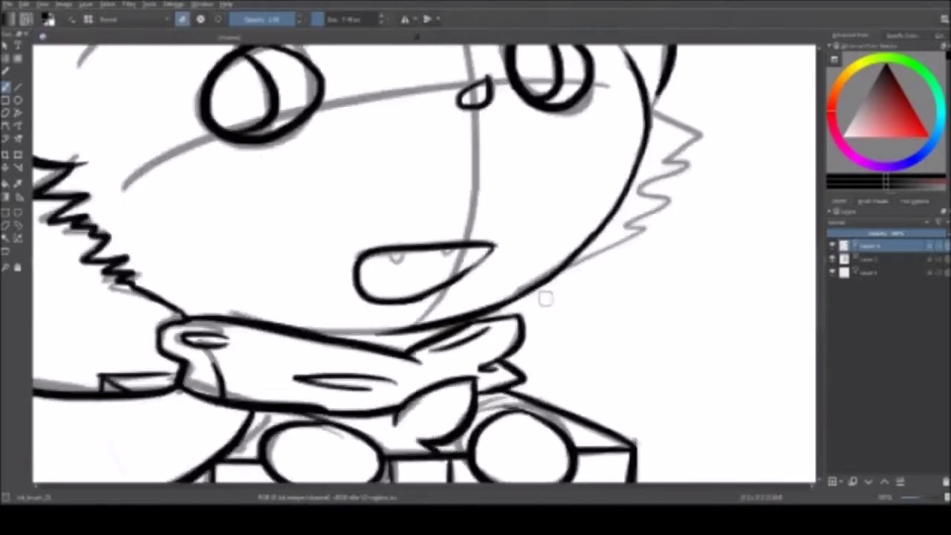
scroll(520, 323, up, 1)
scroll(521, 323, up, 5)
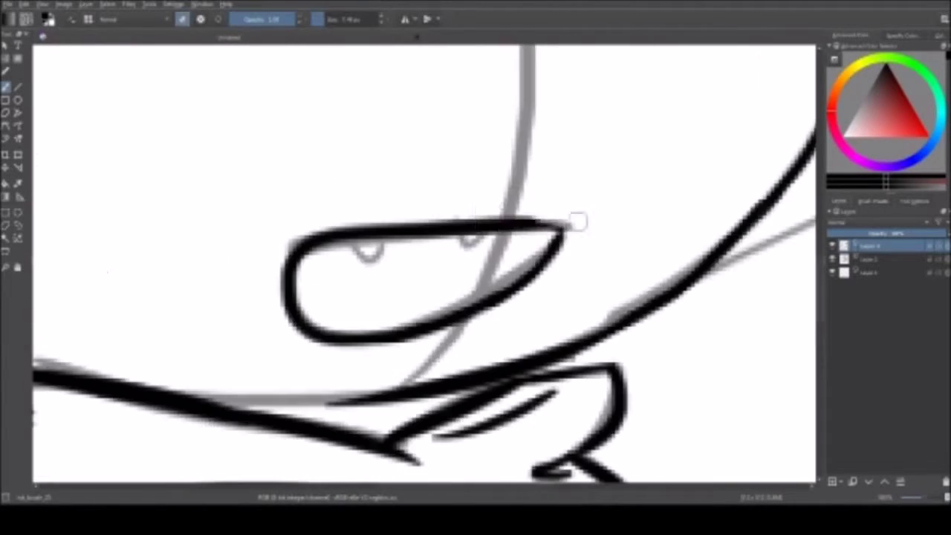
Draw the fangs and tongue inside the mouth and hide the sketch layer to check the line art.
scroll(647, 280, down, 6)
scroll(371, 245, up, 4)
scroll(371, 245, down, 2)
click(832, 260)
key(m)
scroll(327, 299, down, 1)
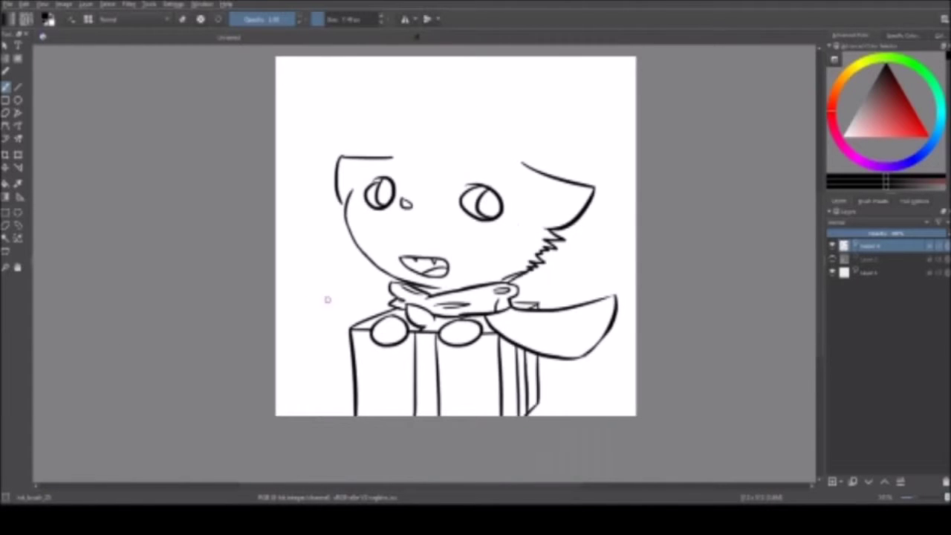
Clean up the doubled lines between the near cheek fur and the scarf, leaving one curve joining them.
key(m)
key(m)
scroll(516, 295, up, 4)
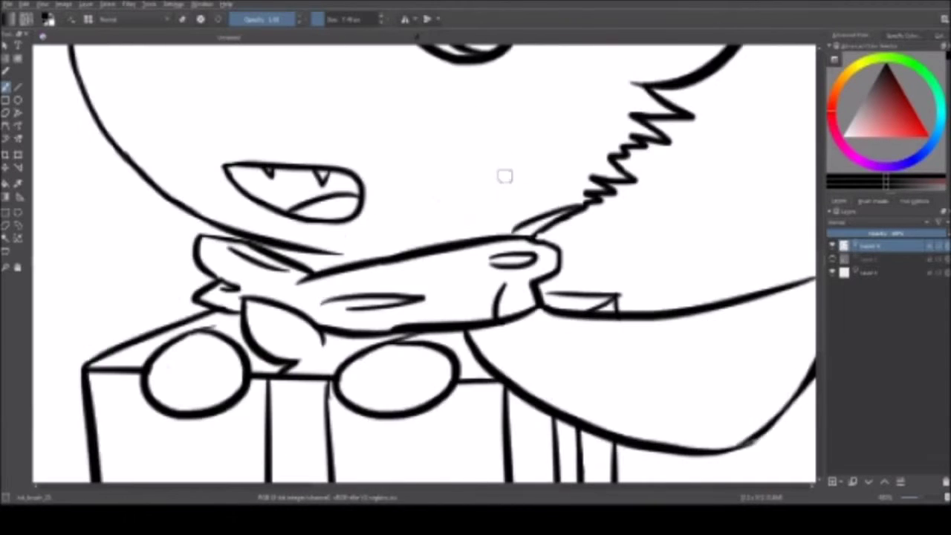
scroll(584, 213, down, 5)
scroll(583, 214, up, 5)
scroll(565, 214, down, 5)
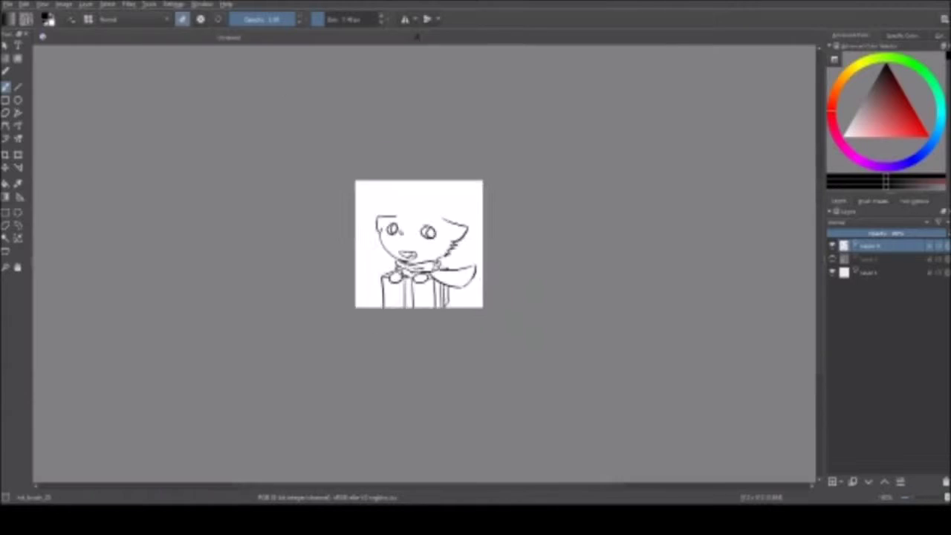
Draw jagged fur tufts along the far cheek, from below the ear down to the jaw.
scroll(564, 213, up, 3)
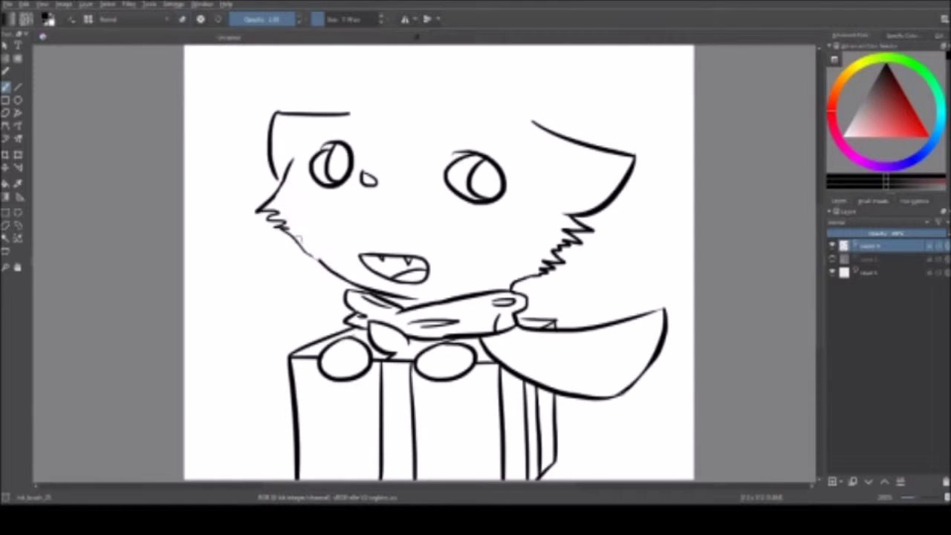
drag(536, 255, 491, 298)
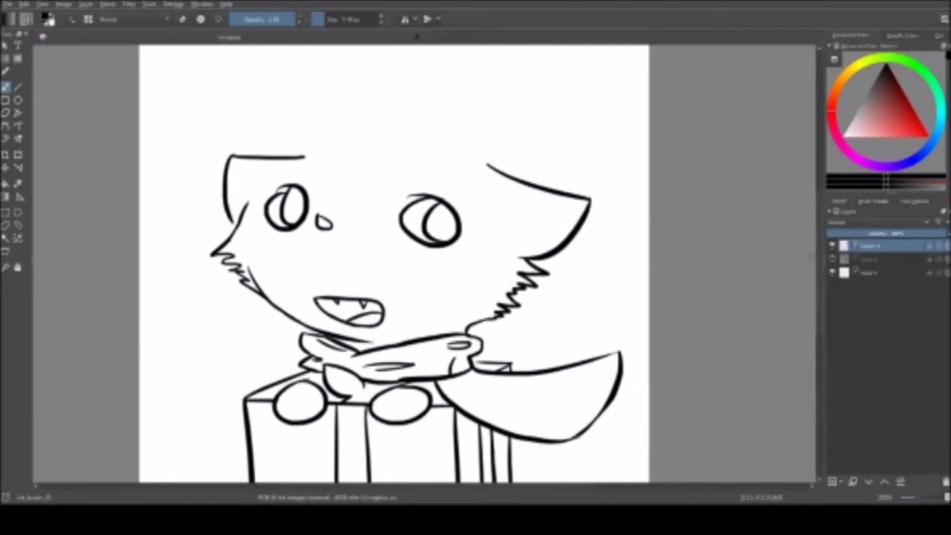
key(m)
key(m)
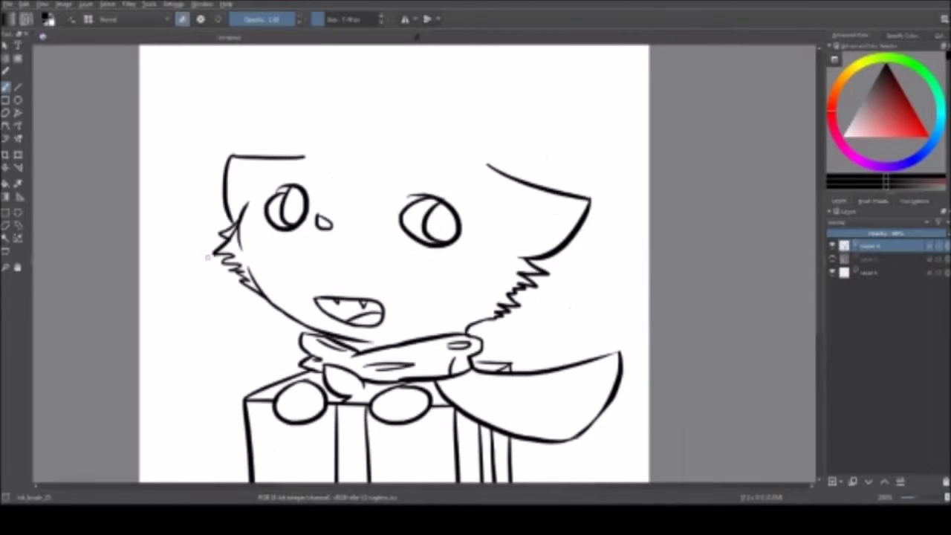
key(minus)
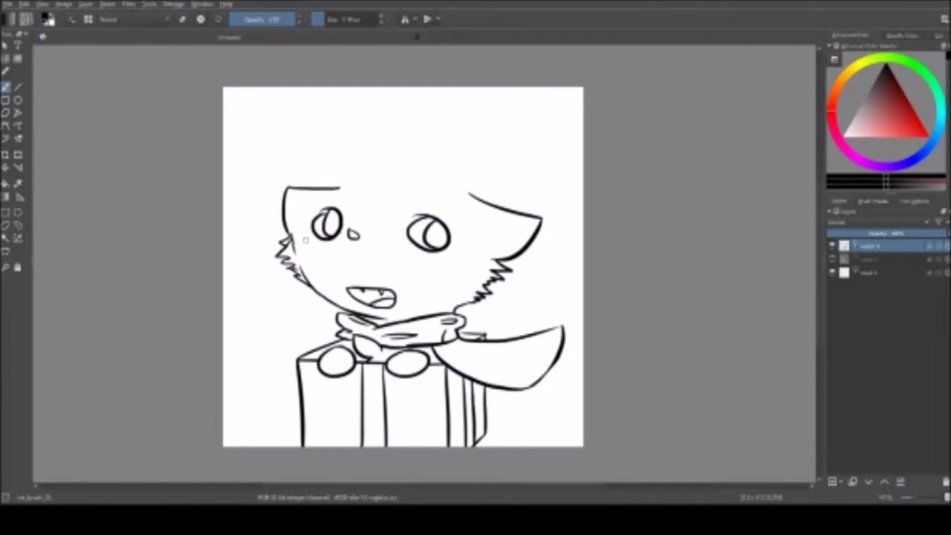
Show the sketch layer and ink the outline of the gift-box lid on the head.
click(832, 258)
key(plus)
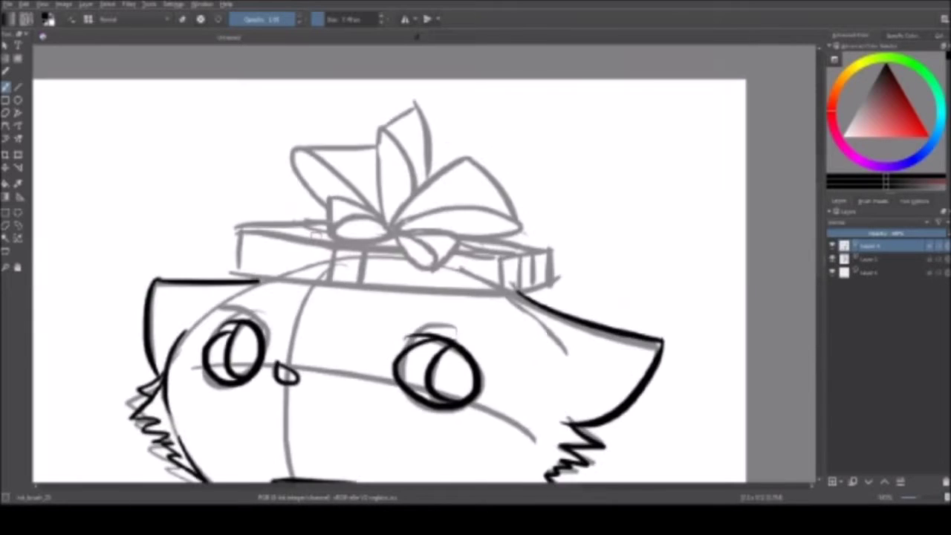
drag(502, 251, 548, 282)
drag(237, 273, 502, 294)
drag(241, 233, 502, 251)
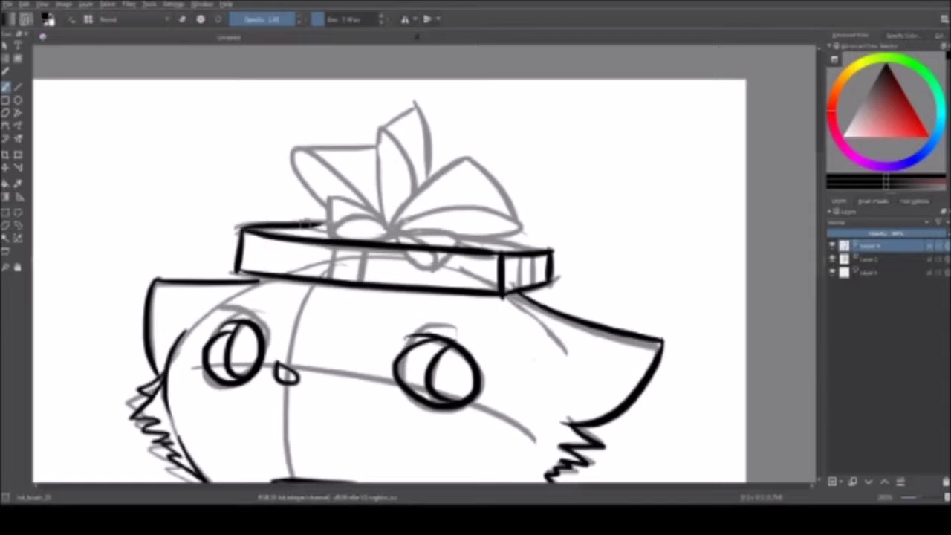
Ink the vertical ribbon stripes on the front and narrow side of the lid.
key(plus)
drag(241, 227, 241, 296)
drag(303, 231, 305, 301)
key(minus)
key(minus)
key(plus)
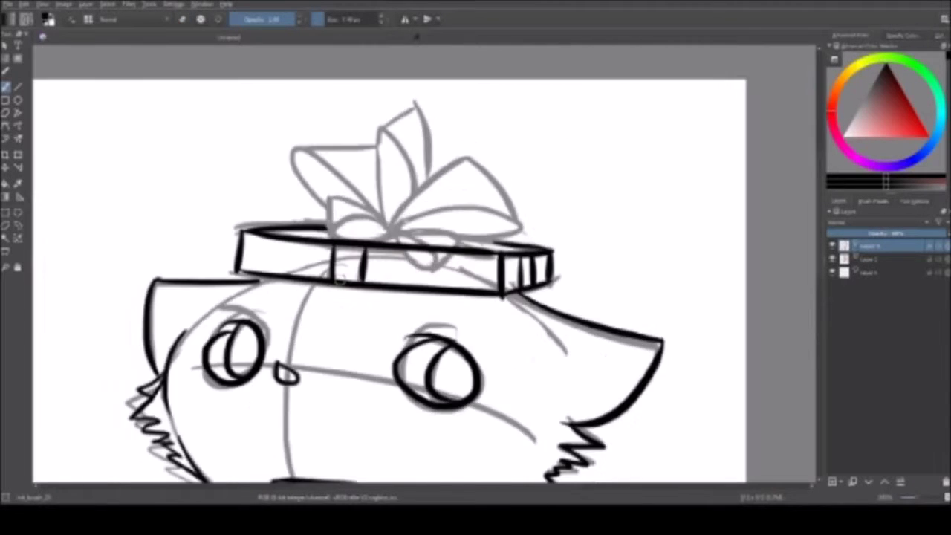
Ink the two small lower loops of the bow over the lid.
key(plus)
mouse_move(344, 232)
mouse_down()
mouse_move(427, 318)
mouse_move(452, 240)
mouse_up()
key(ctrl+z)
key(ctrl+z)
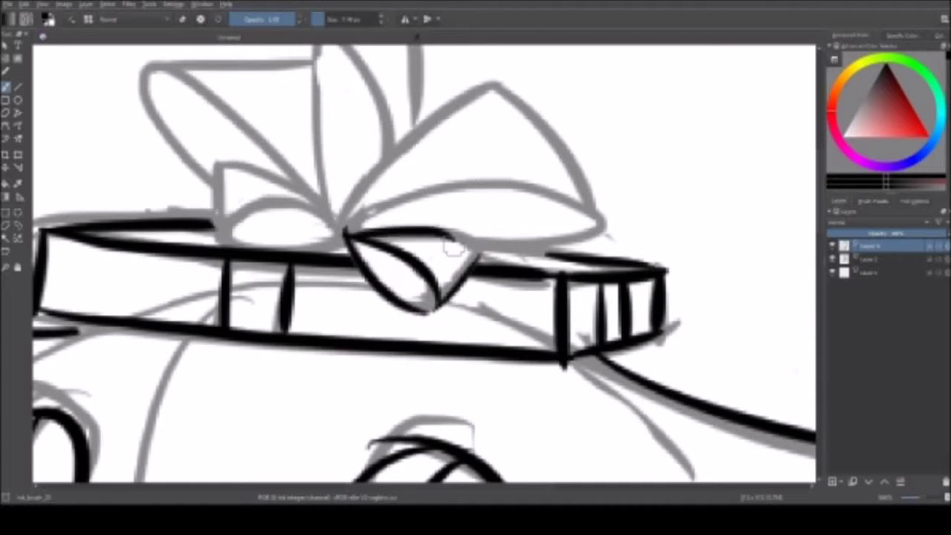
mouse_move(343, 231)
mouse_down()
mouse_move(252, 223)
mouse_move(344, 236)
mouse_move(329, 155)
mouse_up()
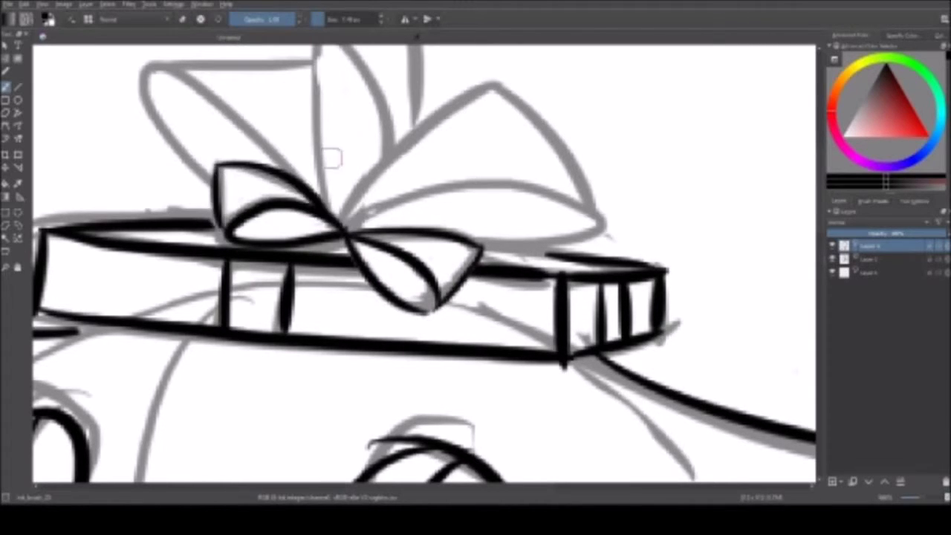
Ink the bow's large left loop and its upright middle loop with their inner folds.
scroll(329, 155, up, 3)
drag(227, 257, 294, 137)
drag(186, 141, 291, 170)
drag(343, 286, 338, 108)
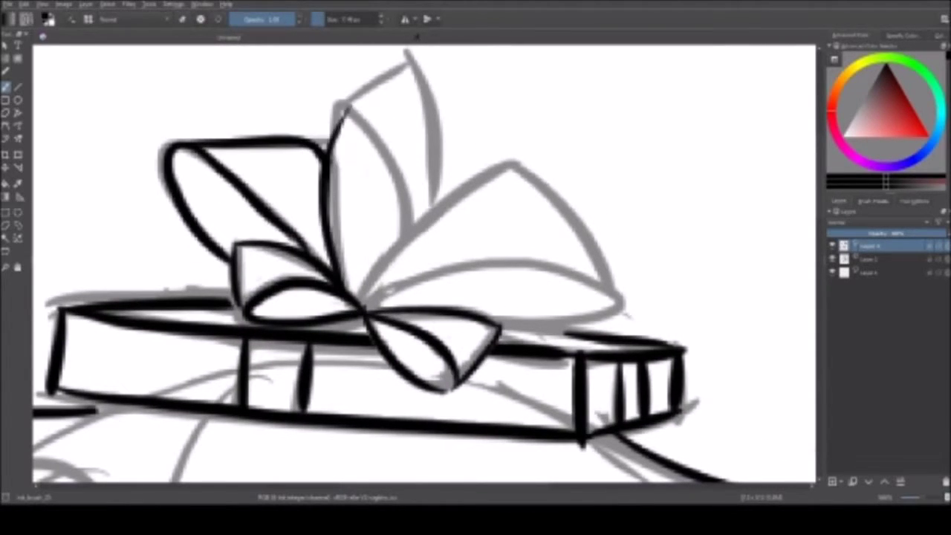
key(ctrl+z)
drag(343, 288, 382, 264)
mouse_move(338, 110)
mouse_down()
mouse_move(405, 65)
mouse_move(431, 192)
mouse_up()
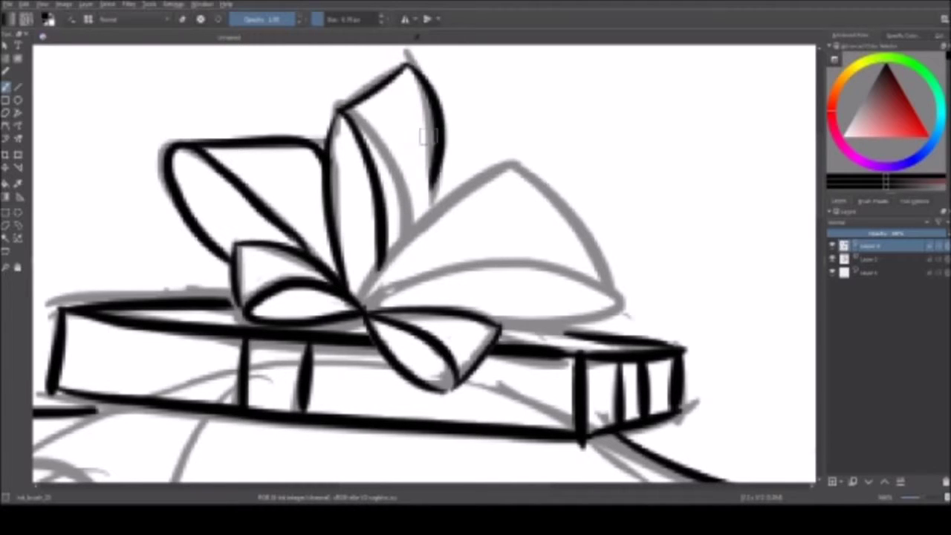
Ink the bow's large right loop with its lower fold, redrawing strokes that miss the sketch.
drag(360, 298, 520, 165)
mouse_move(512, 163)
mouse_down()
mouse_move(609, 296)
mouse_move(372, 294)
mouse_up()
key(ctrl+z)
key(ctrl+z)
scroll(521, 260, down, 3)
scroll(520, 223, up, 4)
mouse_move(558, 130)
mouse_down()
mouse_move(643, 201)
mouse_move(699, 325)
mouse_up()
mouse_move(698, 327)
mouse_down()
mouse_move(349, 327)
mouse_move(605, 318)
mouse_move(345, 327)
mouse_up()
key(ctrl+z)
scroll(520, 260, down, 3)
scroll(520, 260, up, 1)
scroll(521, 260, down, 6)
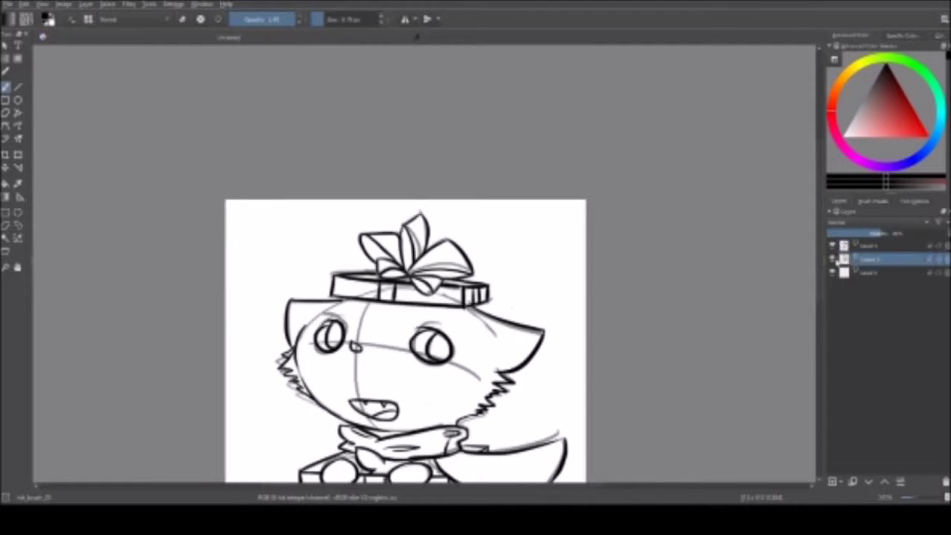
Hide the sketch layer, trim the overshooting lines on the lid, and shift the bow-topped lid slightly left.
scroll(581, 291, up, 6)
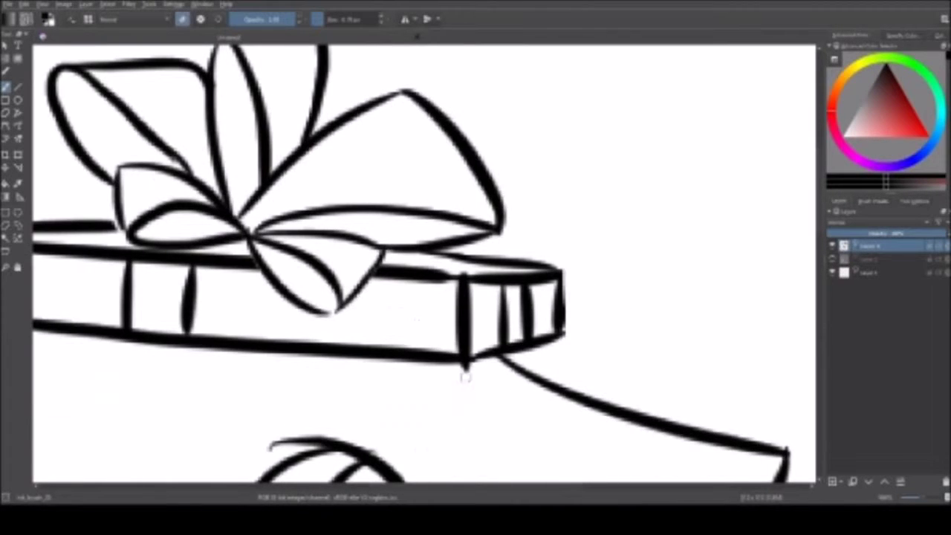
scroll(459, 388, down, 5)
scroll(459, 388, up, 4)
mouse_move(281, 119)
mouse_down()
mouse_move(297, 232)
mouse_move(281, 119)
mouse_up()
key(t)
scroll(520, 289, down, 6)
scroll(567, 291, up, 3)
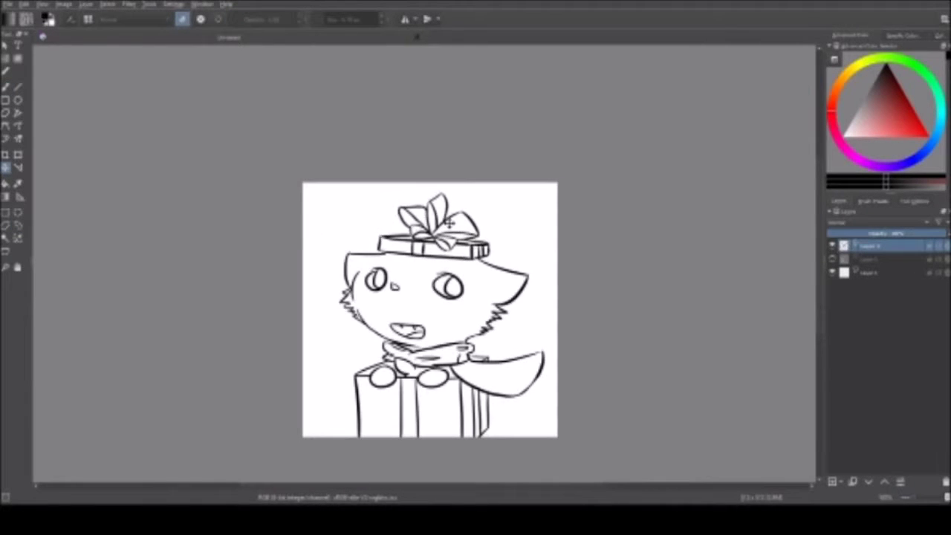
scroll(469, 245, down, 3)
key(m)
scroll(476, 260, up, 3)
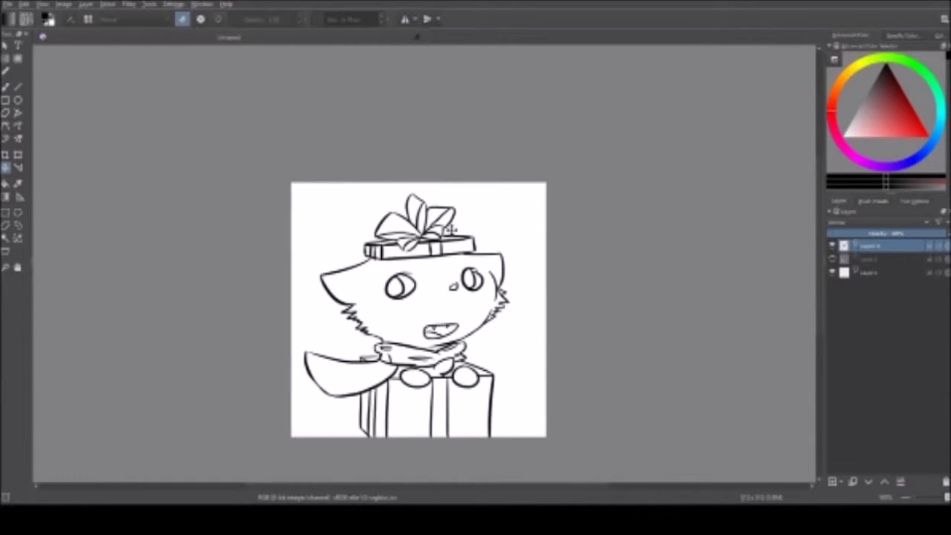
Add short head-contour strokes beneath both ends of the lid, where the ears meet the head.
key(b)
scroll(431, 269, up, 4)
scroll(423, 269, down, 5)
scroll(423, 268, up, 4)
scroll(425, 264, up, 2)
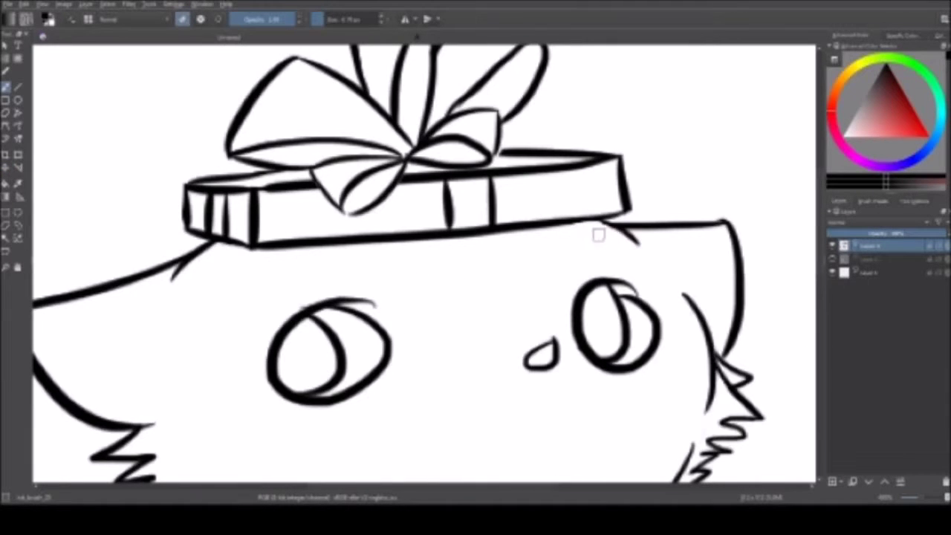
scroll(598, 235, down, 5)
scroll(549, 260, up, 3)
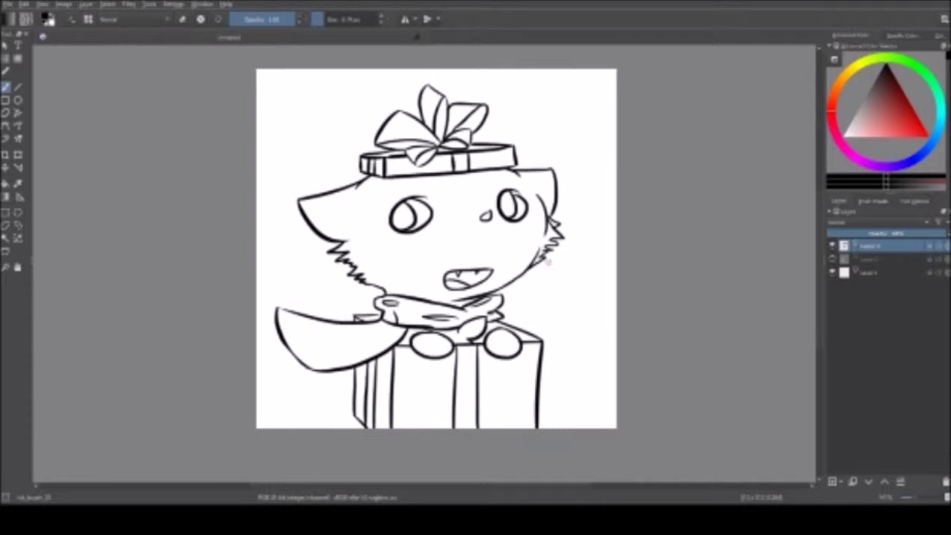
Show the sketch layer, lasso both inked eyes and delete them from the line art.
key(m)
drag(439, 185, 440, 239)
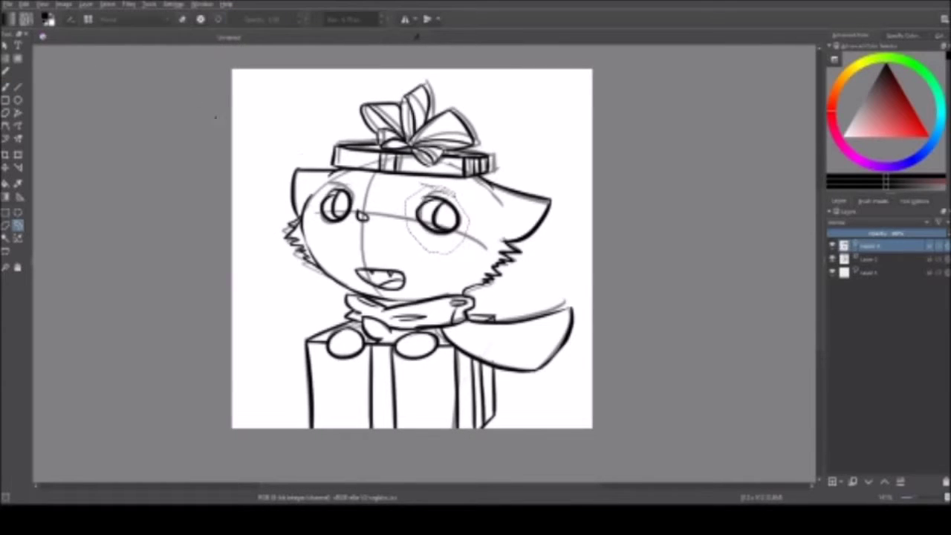
key(b)
key(Delete)
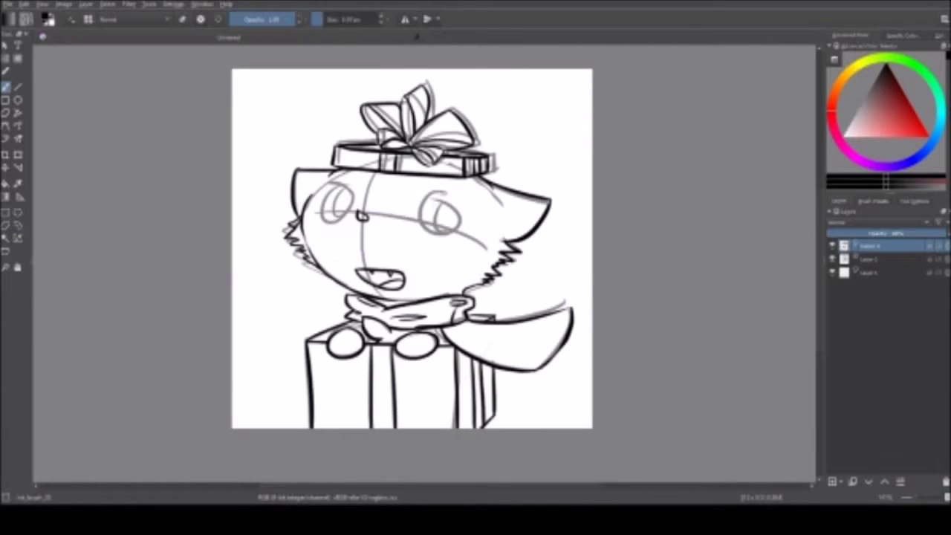
Try to re-ink an eye over the sketch, and hide the sketch layer.
scroll(446, 216, up, 5)
drag(487, 214, 554, 192)
scroll(533, 276, down, 6)
click(832, 259)
key(plus)
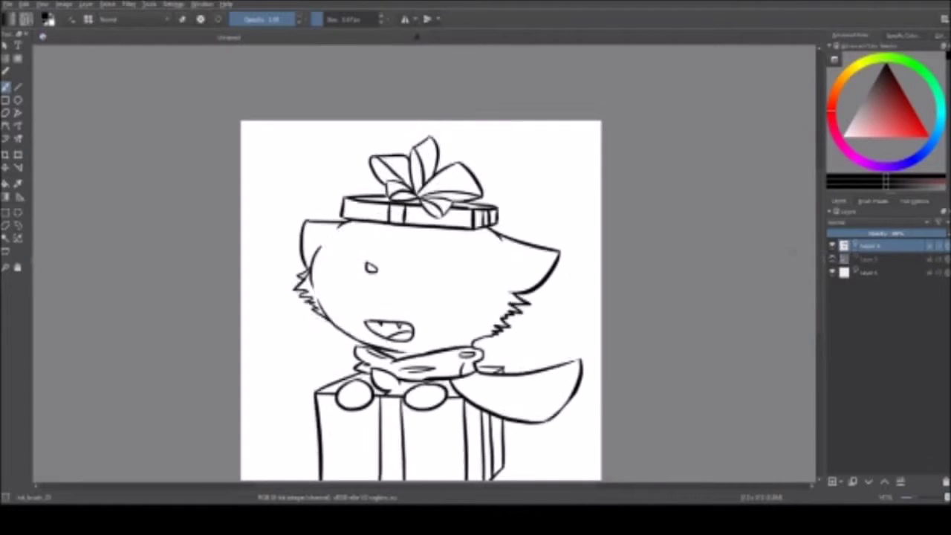
Place the sketch's eyes on a new layer as black lines and erase the leftover guideline segments around them.
click(832, 259)
key(Insert)
key(plus)
key(plus)
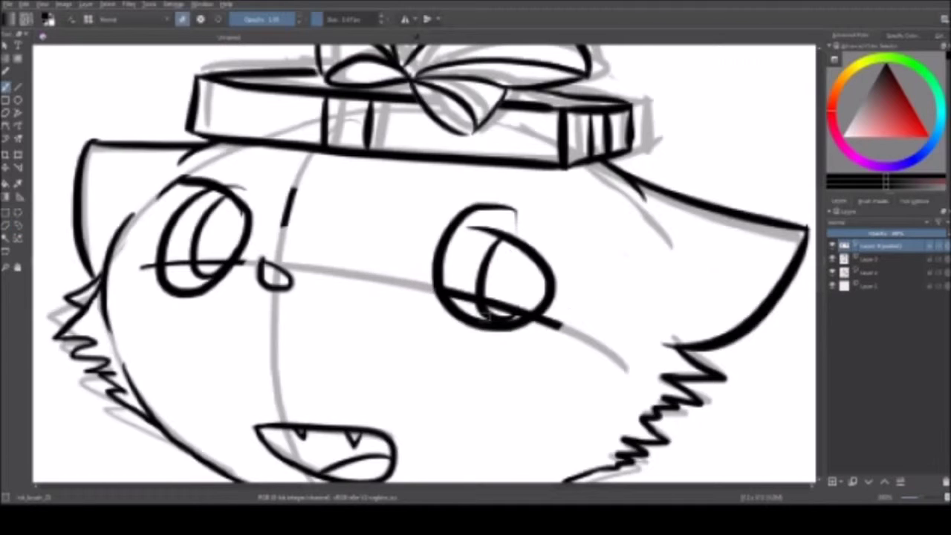
key(plus)
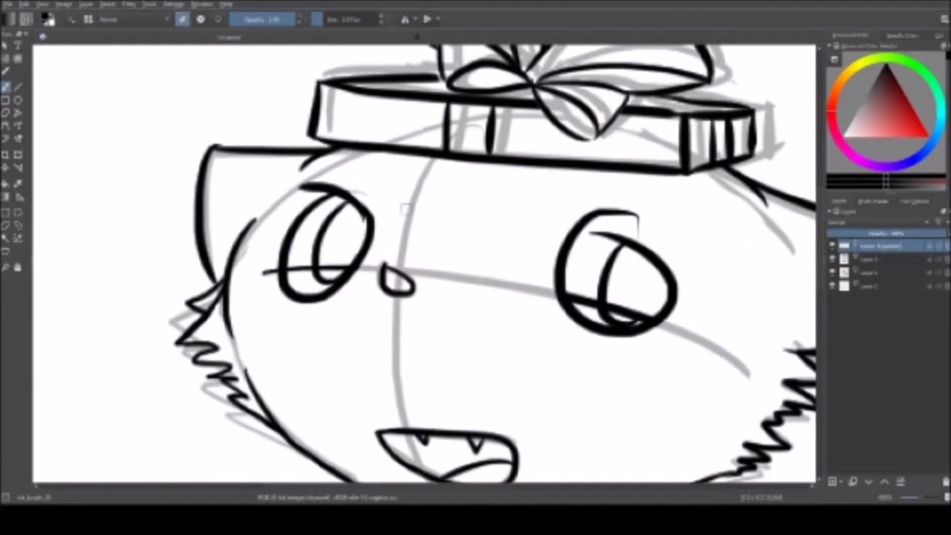
key(e)
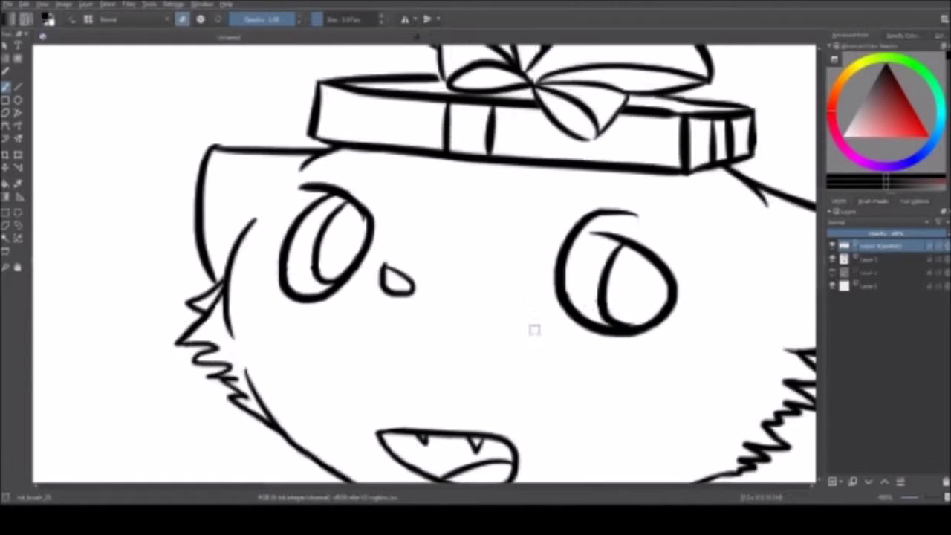
key(minus)
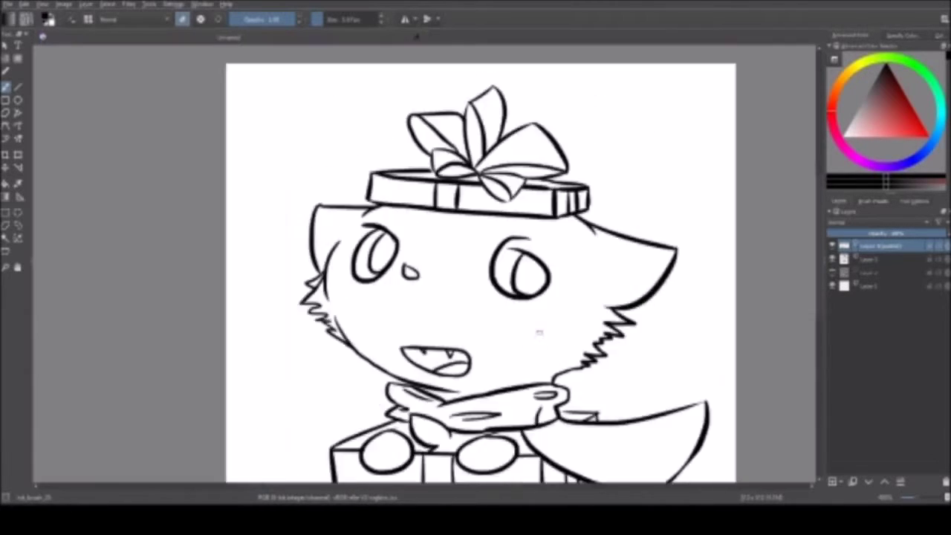
Lasso the far eye and transform it, rotating and shrinking it slightly, checking it in the mirrored view.
click(18, 225)
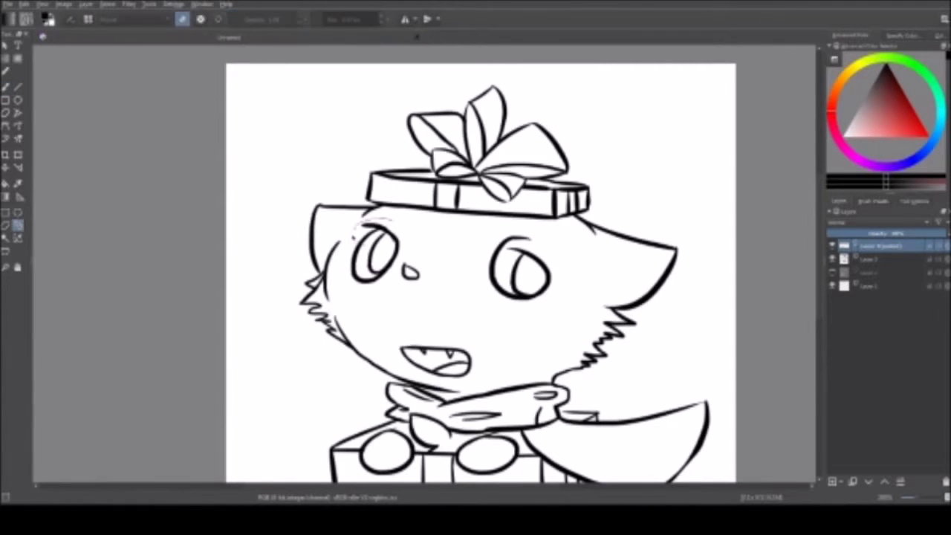
key(m)
key(ctrl+t)
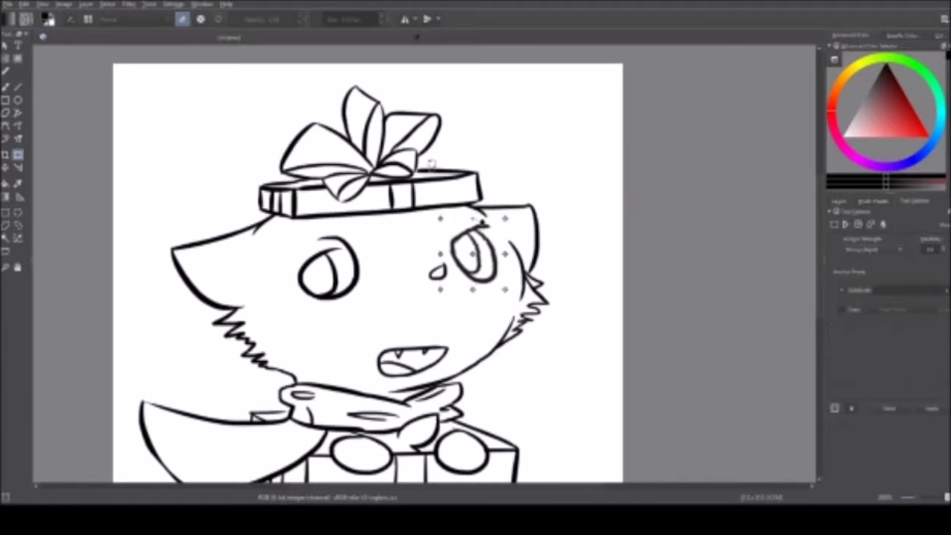
drag(517, 272, 522, 282)
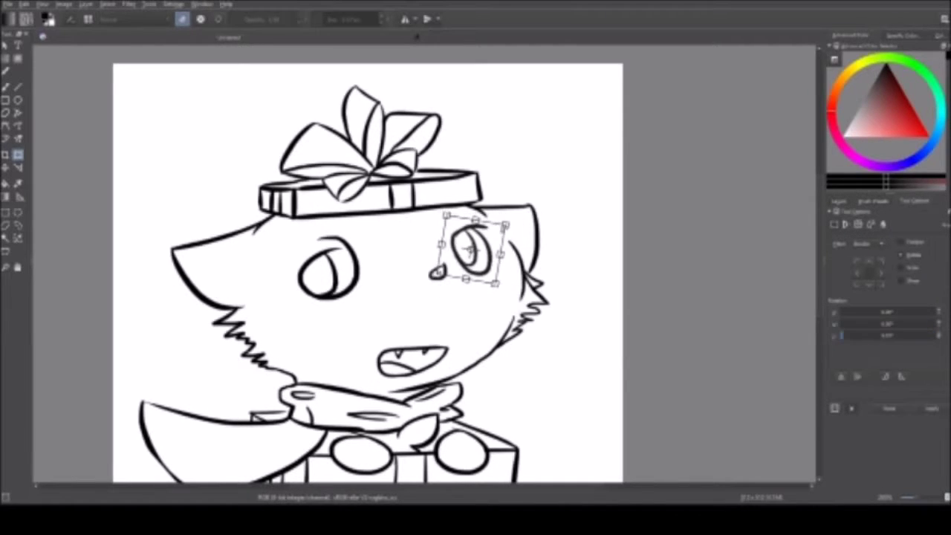
key(m)
key(minus)
key(j)
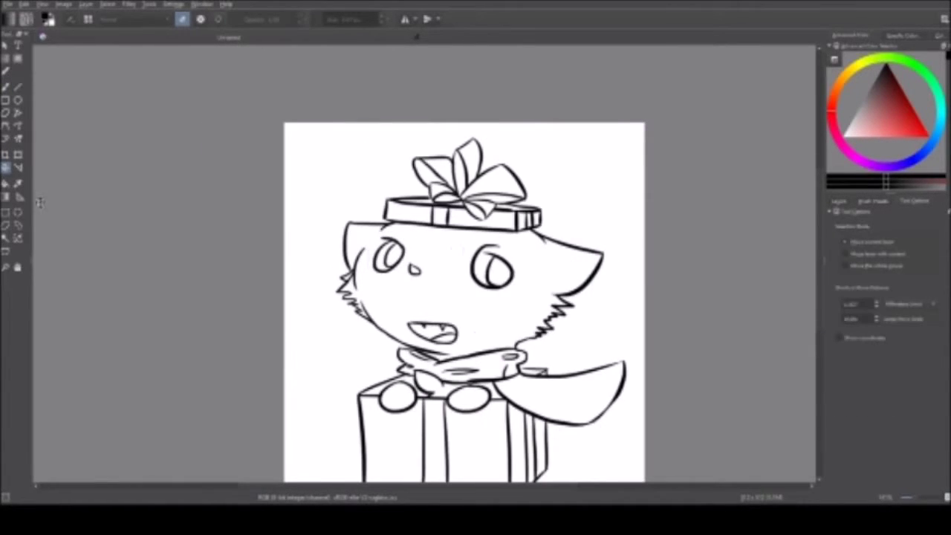
Compare the eyes with the sketch layer, hide it, and scale the near eye down slightly and reposition it.
key(ctrl+t)
key(Return)
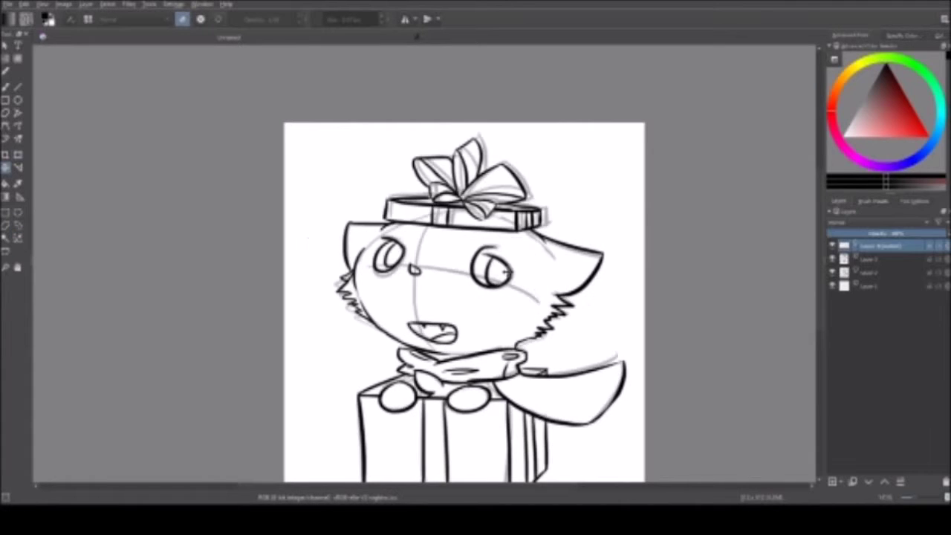
key(m)
key(ctrl+t)
click(832, 272)
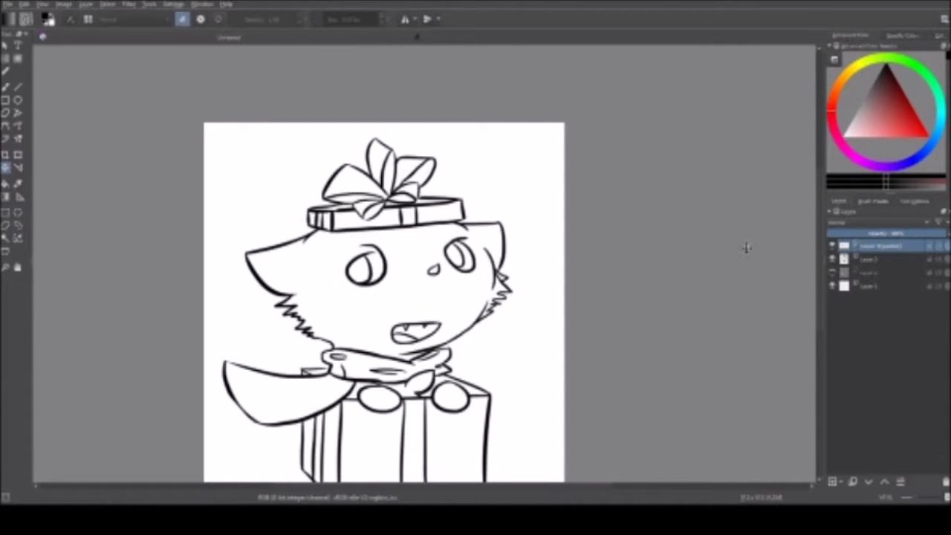
click(915, 201)
drag(848, 335, 869, 335)
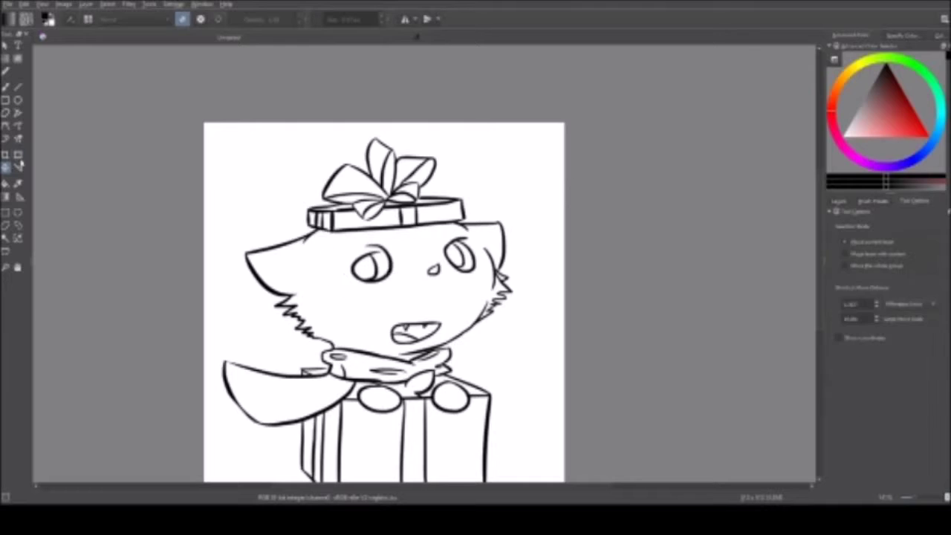
key(Return)
key(b)
key(m)
scroll(550, 314, up, 4)
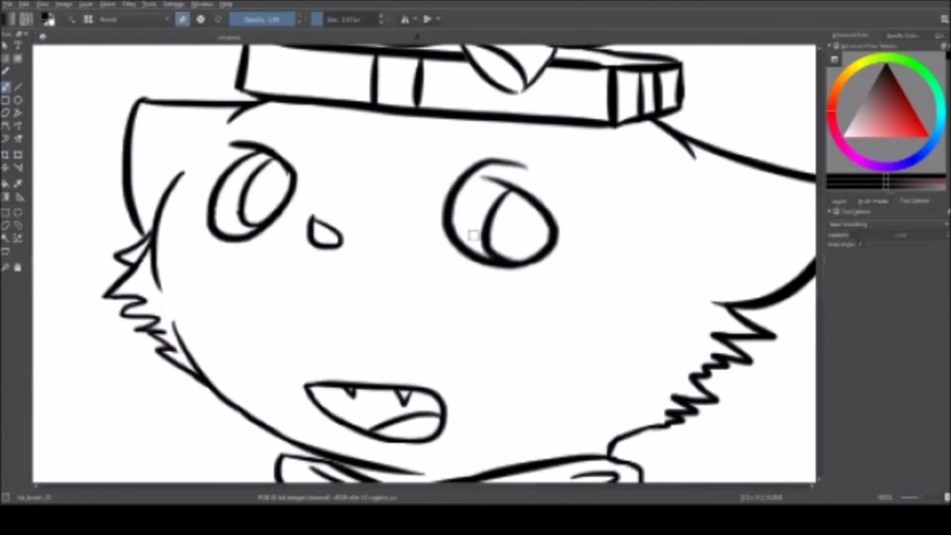
scroll(524, 268, down, 2)
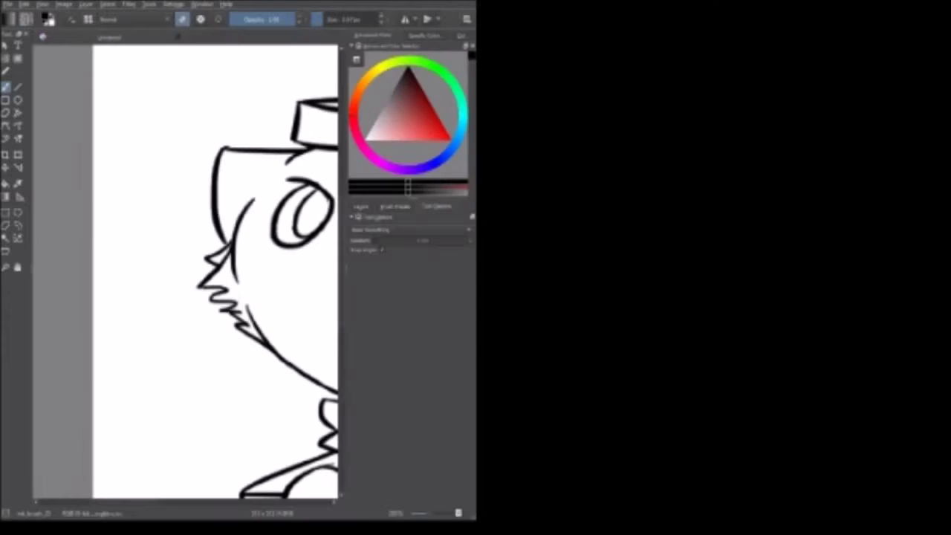
Undo the last eye adjustment, and try to re-ink the near eye over the sketch, checking it in the mirrored view.
key(ctrl+z)
click(838, 200)
click(833, 272)
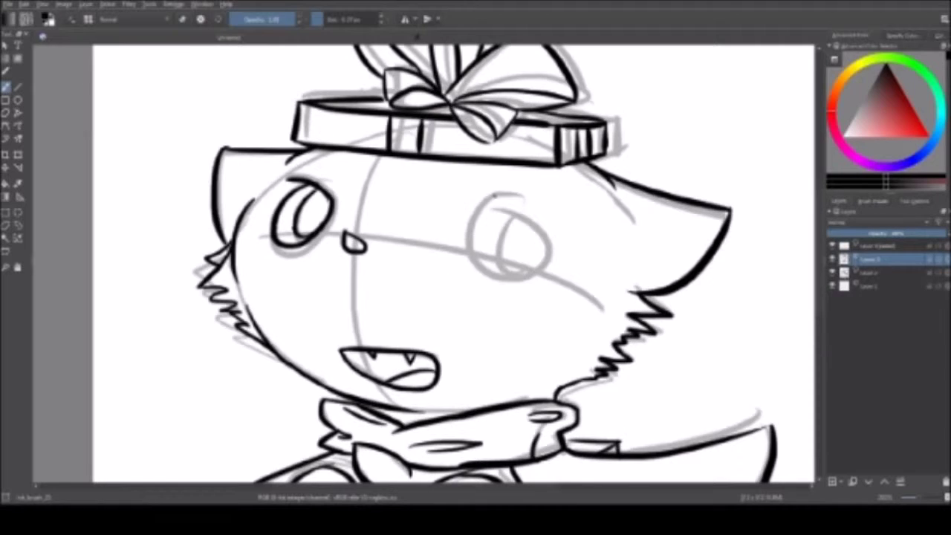
drag(496, 186, 488, 243)
click(833, 272)
key(m)
key(2)
key(e)
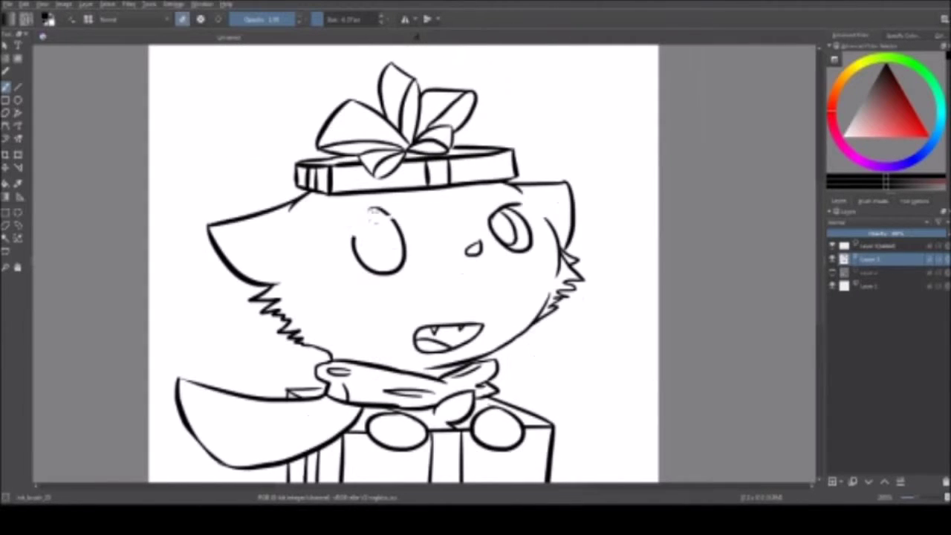
Delete the layer holding both eyes, and undo a trial stroke on the line art layer.
key(shift+Delete)
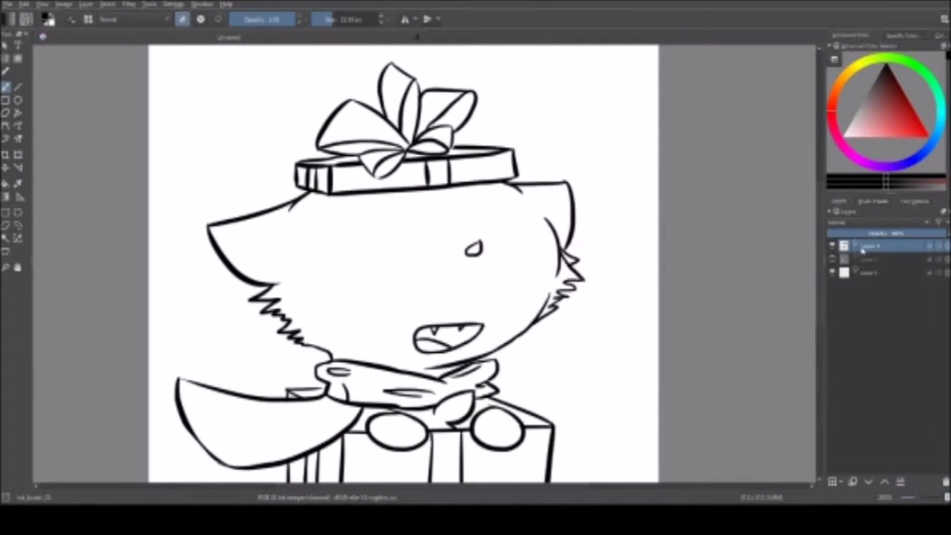
drag(364, 228, 372, 283)
key(ctrl+z)
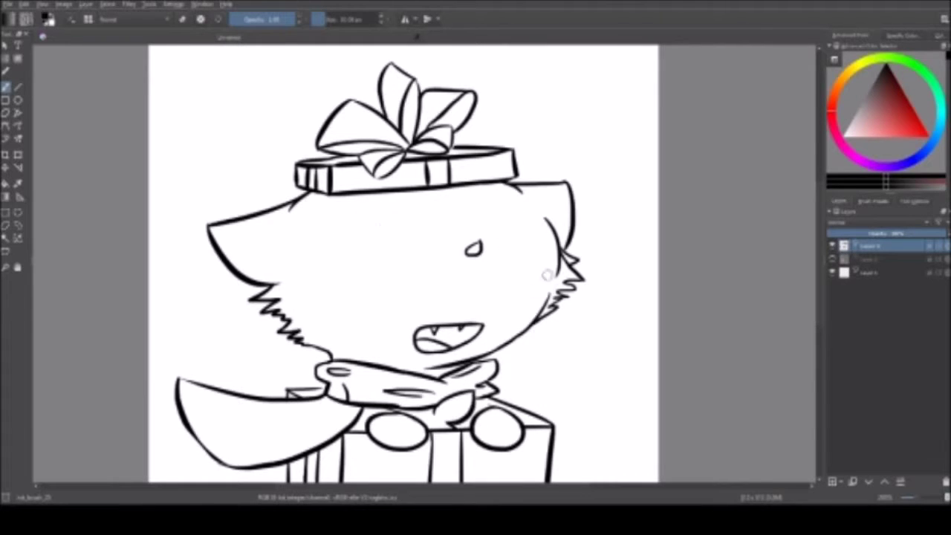
Show the sketch layer and ink new oval outlines for both eyes over it, comparing them in the mirrored view.
click(833, 258)
drag(405, 217, 416, 253)
key(m)
drag(479, 205, 476, 269)
key(m)
drag(513, 201, 512, 256)
key(e)
drag(371, 214, 375, 268)
key(m)
key(e)
key(ctrl+z)
mouse_move(476, 211)
mouse_down()
mouse_move(472, 274)
mouse_move(470, 215)
mouse_up()
Hide the sketch layer and draw an inner iris oval in each eye with short upper lash strokes.
click(833, 259)
key(m)
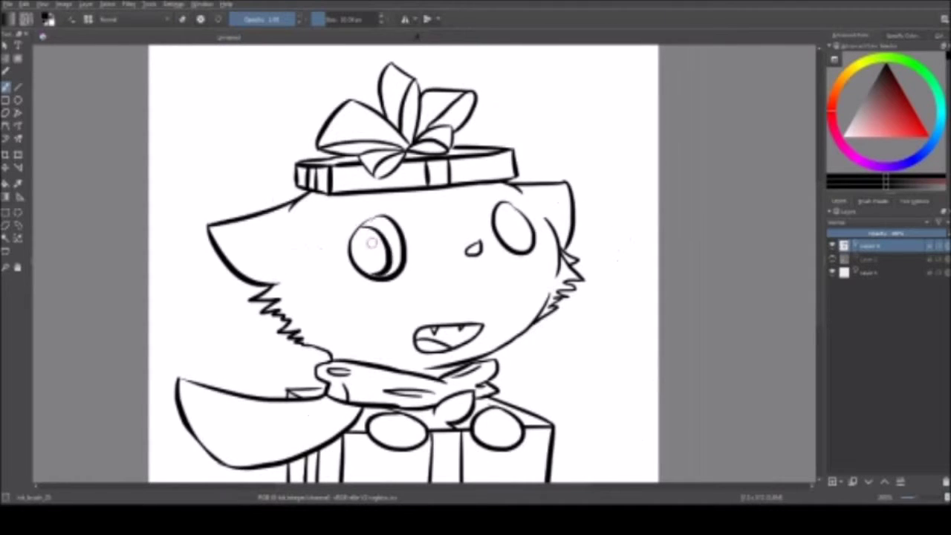
drag(368, 222, 372, 277)
drag(506, 209, 513, 249)
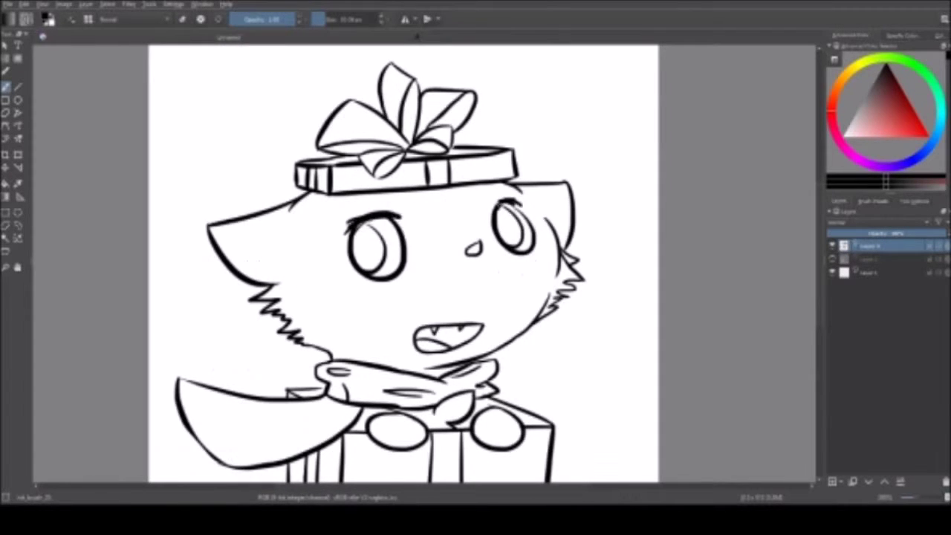
Erase the upper lash strokes above both eyes and thin the tops of the eye outlines.
key(minus)
key(plus)
key(plus)
mouse_move(411, 246)
mouse_down()
mouse_move(374, 131)
mouse_move(450, 267)
mouse_up()
mouse_move(477, 212)
mouse_down()
mouse_move(436, 304)
mouse_move(282, 191)
mouse_move(503, 212)
mouse_up()
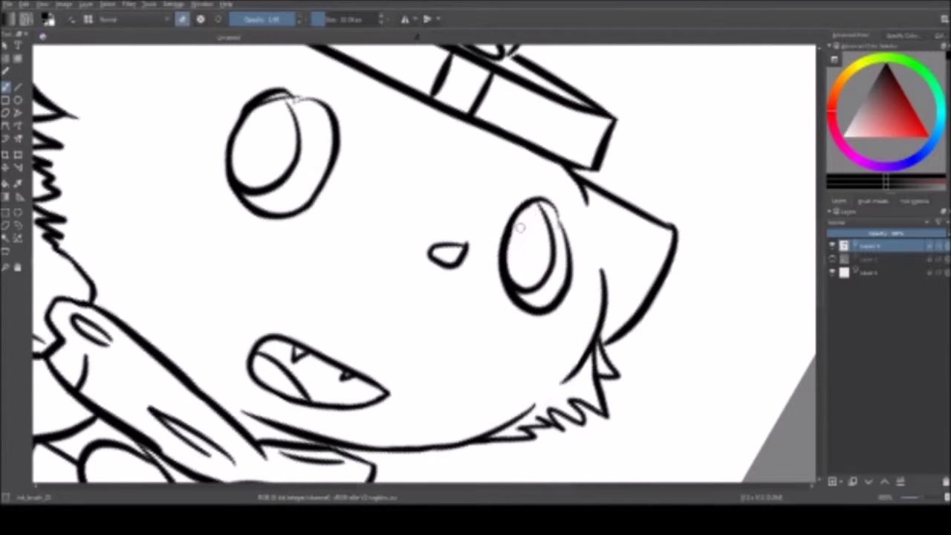
drag(509, 318, 322, 190)
key(2)
scroll(316, 172, up, 5)
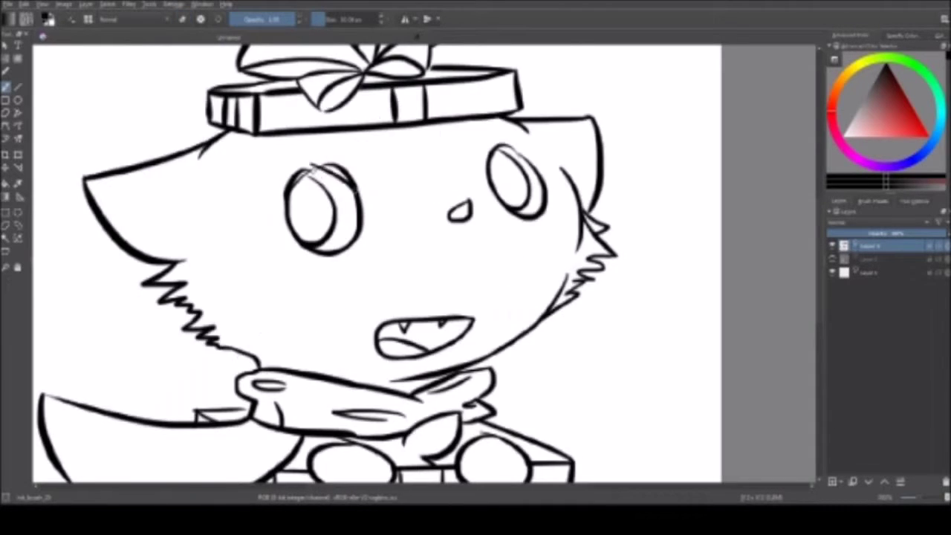
Smooth the rough line ends at the tops of both eyes, checking them in the mirrored view.
scroll(334, 176, up, 2)
key(2)
scroll(335, 178, up, 5)
scroll(187, 95, up, 2)
key(2)
scroll(469, 232, up, 3)
key(2)
scroll(490, 252, up, 5)
scroll(516, 270, down, 1)
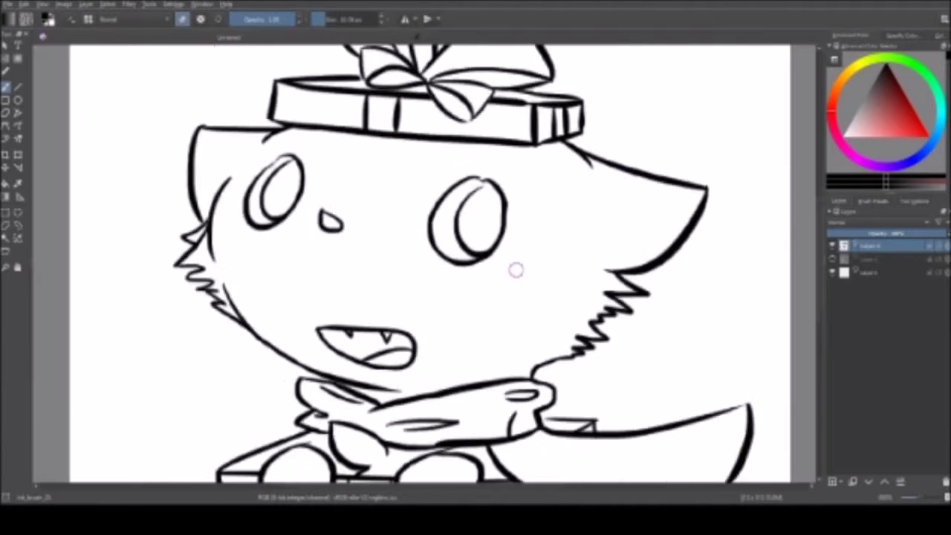
Clean up the bow lines and the lid's back edge where it meets the bow.
key(2)
scroll(571, 186, up, 5)
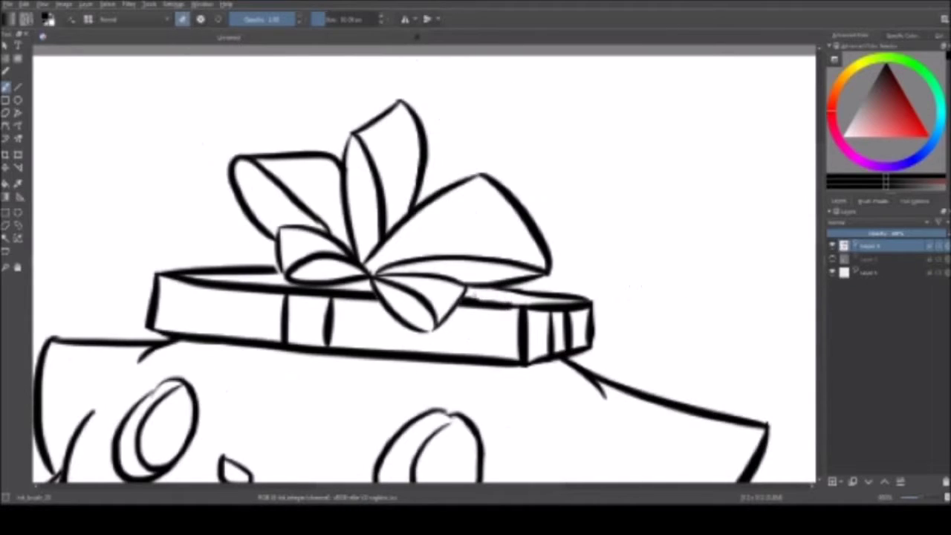
key(2)
scroll(485, 249, up, 5)
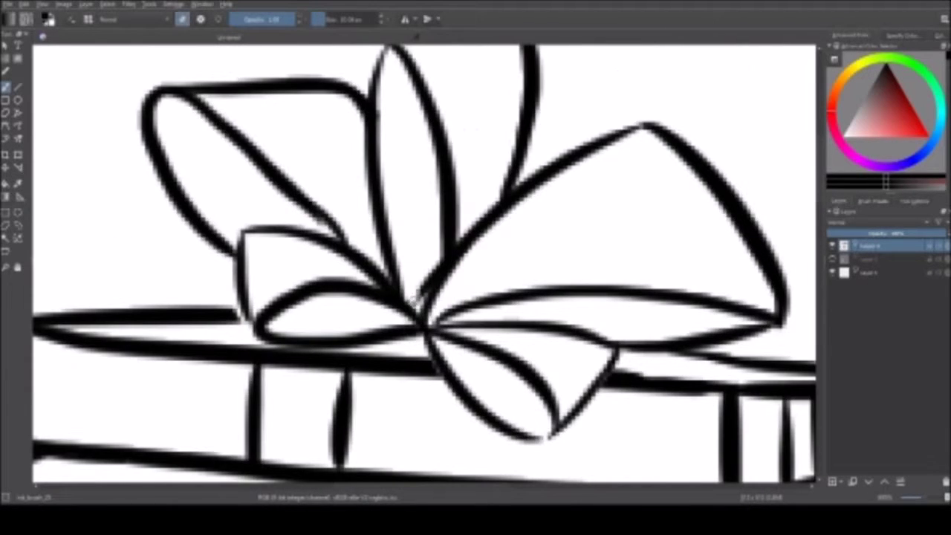
scroll(495, 275, down, 7)
scroll(495, 276, up, 6)
scroll(441, 297, down, 1)
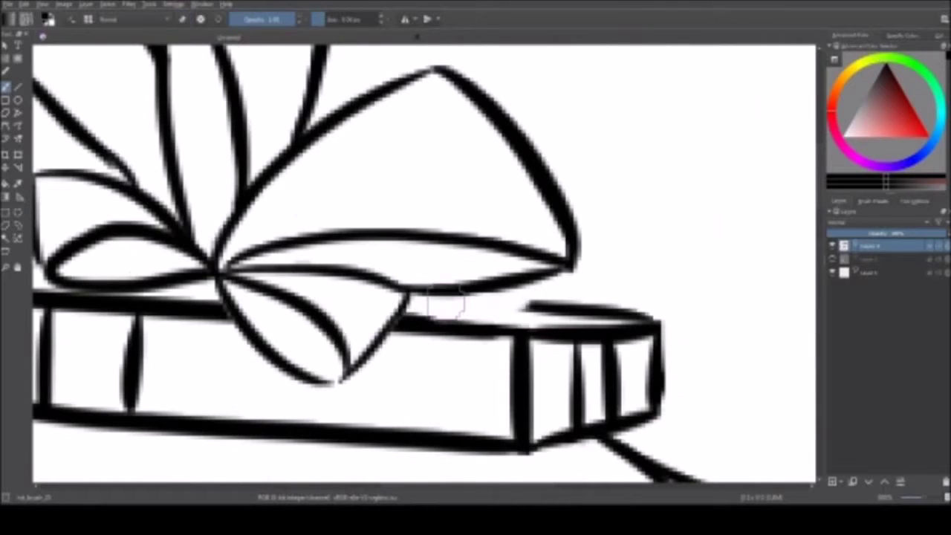
scroll(416, 296, down, 7)
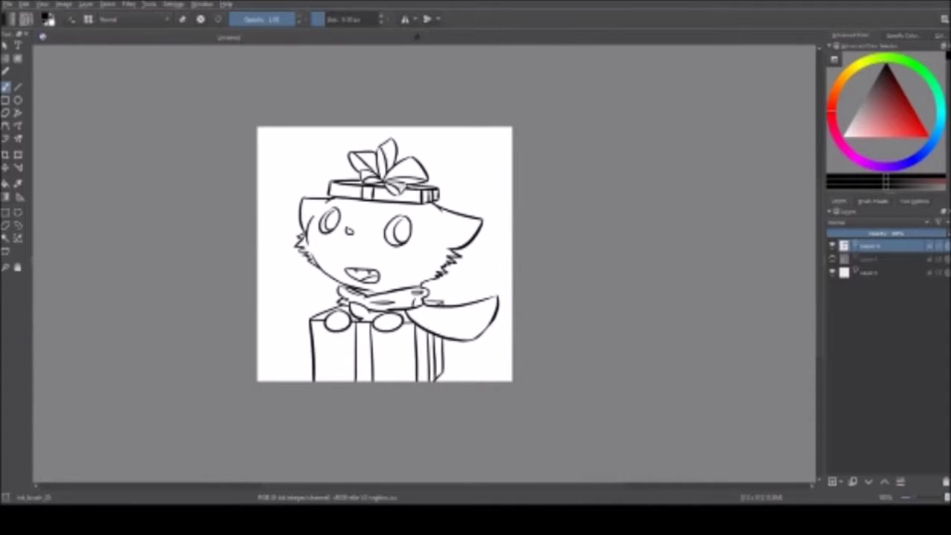
scroll(393, 265, up, 5)
scroll(393, 266, down, 7)
scroll(476, 165, up, 2)
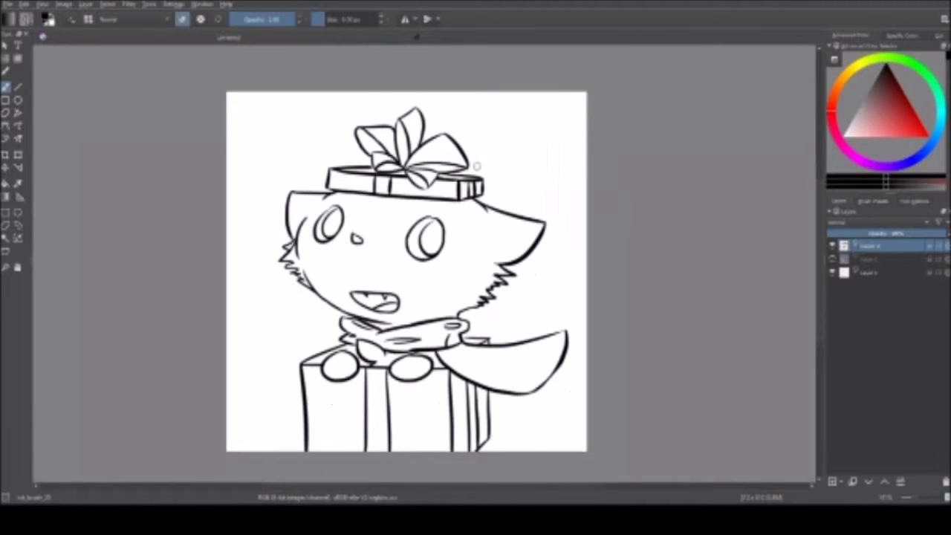
mouse_move(534, 130)
mouse_down()
mouse_move(569, 179)
mouse_move(491, 260)
mouse_up()
key(ctrl+z)
key(ctrl+z)
key(ctrl+z)
key(ctrl+z)
key(ctrl+z)
key(ctrl+z)
key(ctrl+z)
key(ctrl+z)
key(ctrl+z)
key(ctrl+z)
Draw a curved patch outline around the near eye, running from under the lid to the cheek fur.
drag(394, 200, 416, 244)
key(ctrl+z)
drag(390, 199, 402, 273)
key(ctrl+z)
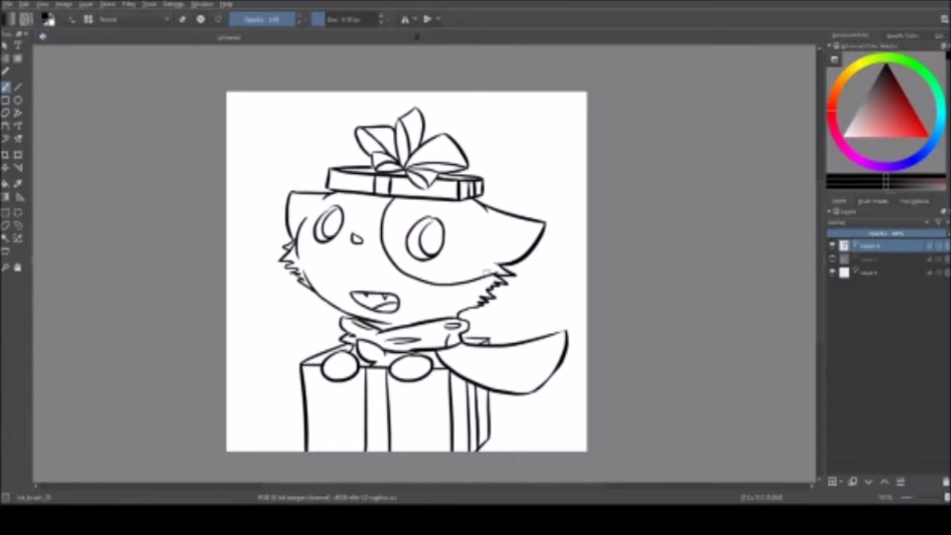
scroll(363, 184, up, 3)
scroll(530, 327, down, 5)
scroll(529, 324, up, 1)
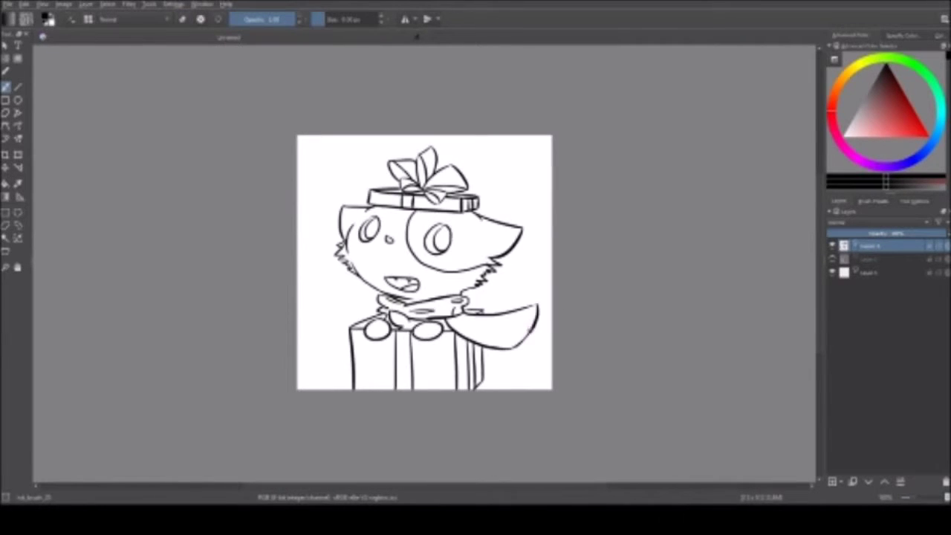
Add layers below the line art with tan, cream and green swatches, and choose a saturated blue for filling.
click(833, 482)
drag(822, 297, 703, 297)
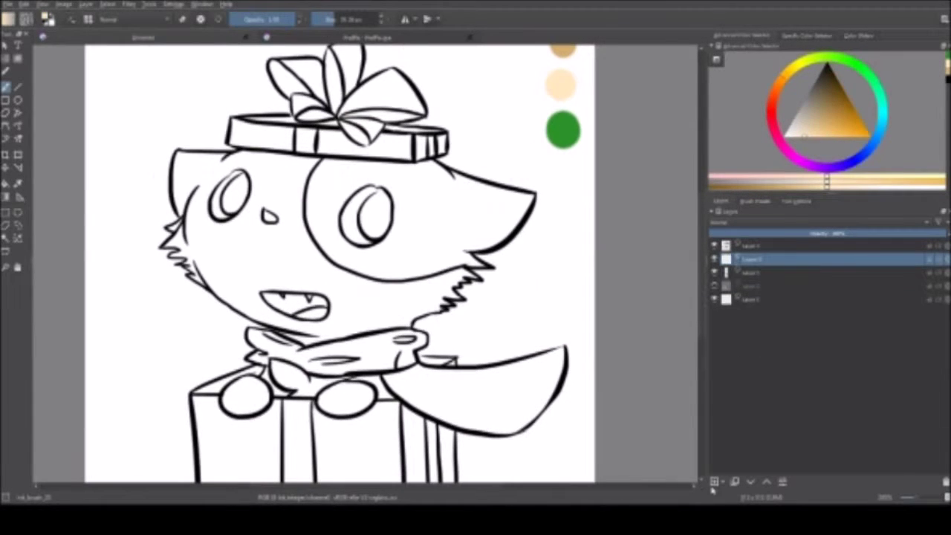
click(862, 158)
Paint the face and far ear blue beneath the line art, leaving the patch around the near eye empty.
mouse_move(178, 149)
mouse_down()
mouse_move(489, 274)
mouse_move(312, 193)
mouse_move(227, 189)
mouse_up()
key(e)
mouse_move(327, 179)
mouse_down()
mouse_move(364, 253)
mouse_move(509, 283)
mouse_up()
mouse_move(274, 142)
mouse_down()
mouse_move(129, 230)
mouse_move(170, 216)
mouse_move(167, 148)
mouse_move(201, 189)
mouse_move(183, 155)
mouse_move(146, 237)
mouse_move(264, 353)
mouse_up()
key(ctrl+z)
mouse_move(216, 305)
mouse_down()
mouse_move(245, 335)
mouse_move(319, 355)
mouse_up()
drag(420, 324, 476, 267)
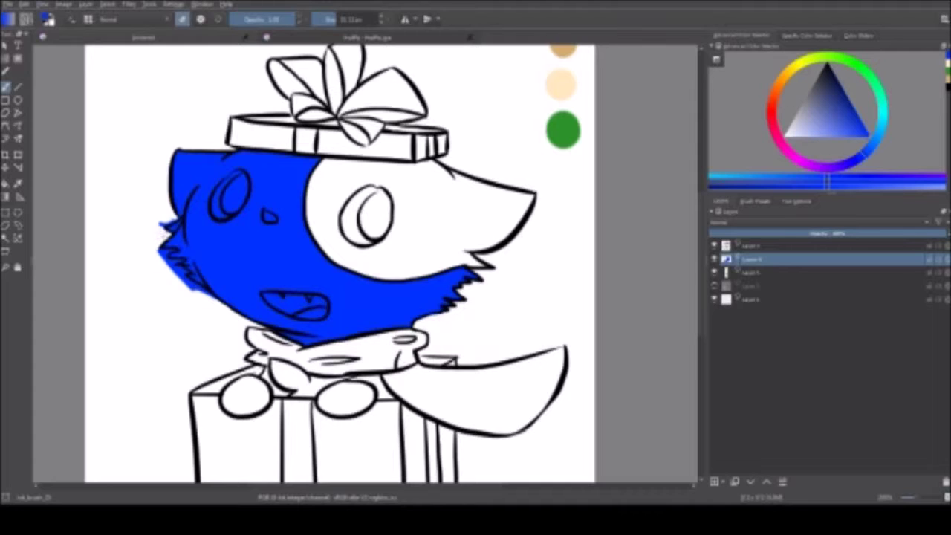
Erase the blue overflow around the cheek fur and clear the far eye, nose and mouth.
scroll(162, 250, up, 3)
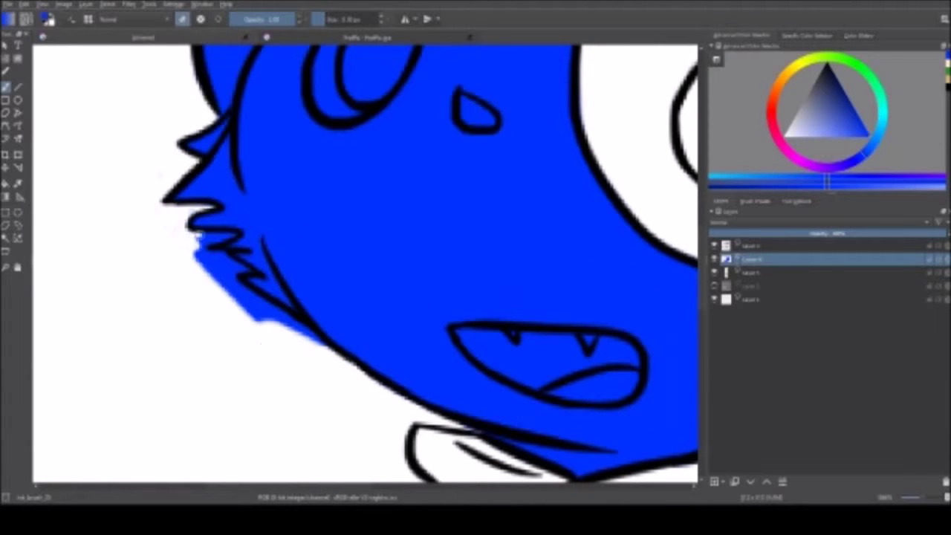
scroll(232, 290, down, 5)
scroll(446, 297, up, 4)
drag(349, 298, 483, 327)
drag(330, 180, 479, 316)
drag(245, 223, 275, 304)
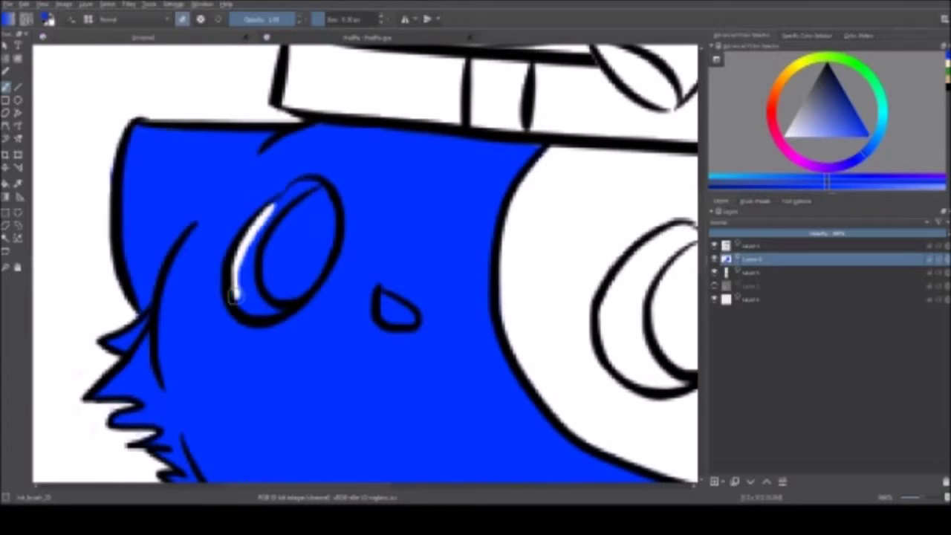
drag(319, 193, 313, 282)
drag(252, 290, 283, 215)
scroll(436, 345, down, 6)
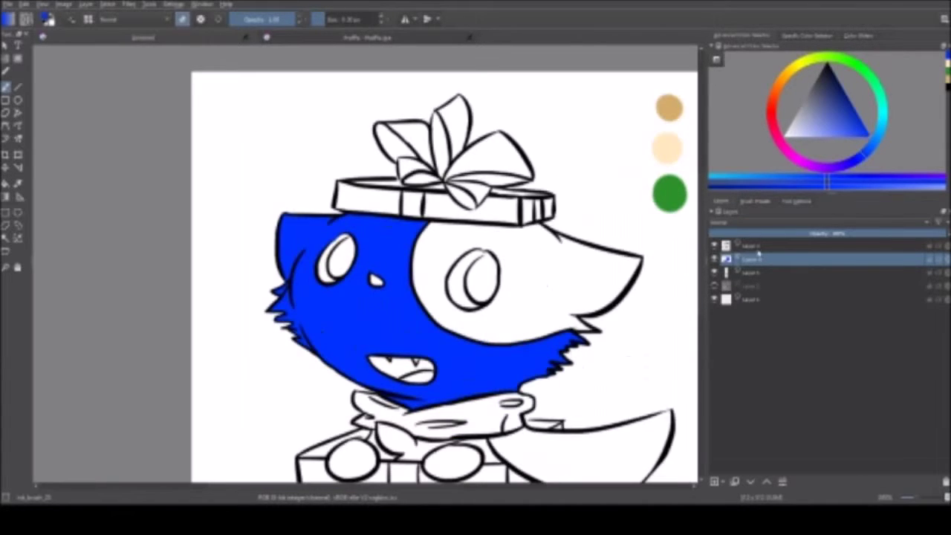
Paint the eye patch and near ear blue on a new layer, hiding the face fill and keeping the near eye clear.
key(Insert)
click(714, 272)
drag(394, 216, 446, 255)
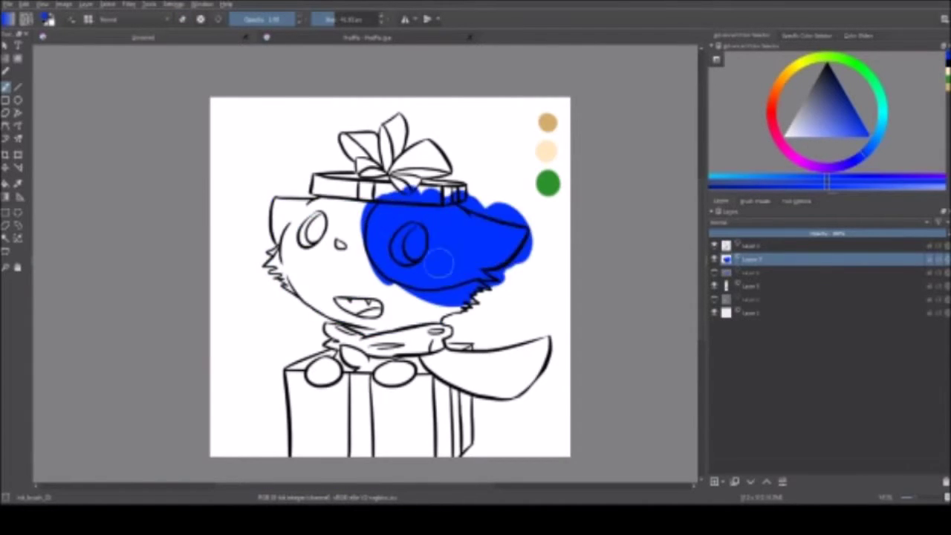
scroll(483, 252, up, 3)
drag(513, 308, 579, 243)
mouse_move(239, 187)
mouse_down()
mouse_move(389, 376)
mouse_move(430, 339)
mouse_up()
mouse_move(271, 149)
mouse_down()
mouse_move(388, 147)
mouse_move(462, 162)
mouse_move(483, 181)
mouse_up()
mouse_move(368, 223)
mouse_down()
mouse_move(330, 250)
mouse_move(374, 250)
mouse_up()
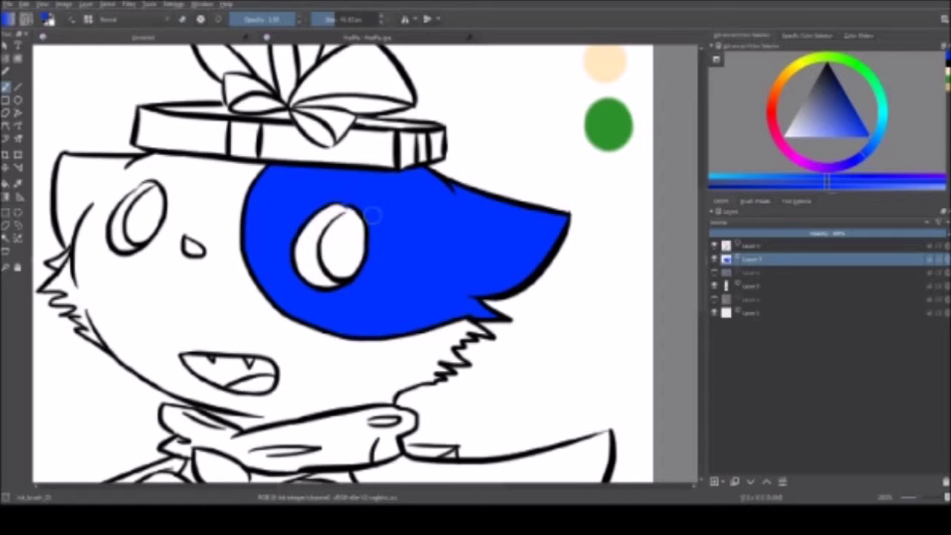
Hide the patch fill and paint the scarf and the large curved tail shape blue on a new layer.
key(Page_Up)
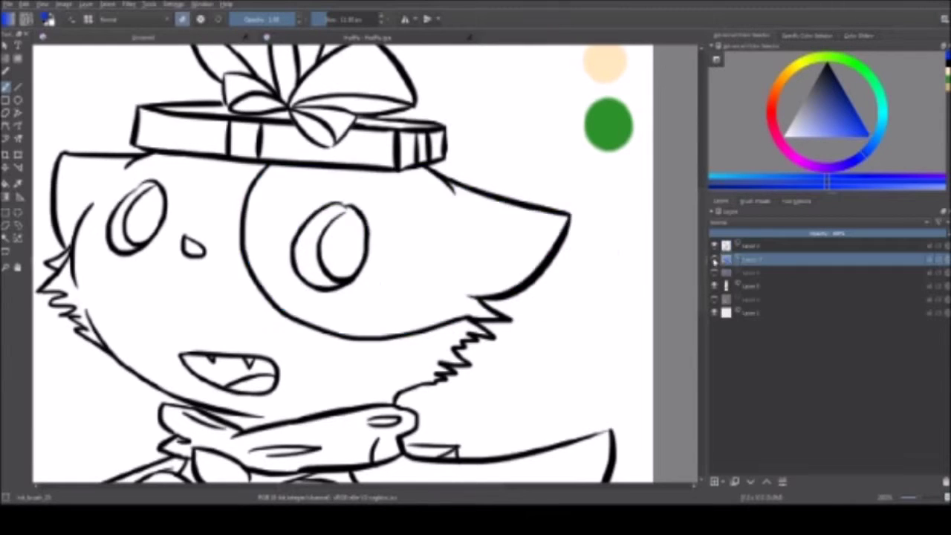
mouse_move(212, 257)
mouse_down()
mouse_move(421, 286)
mouse_move(525, 397)
mouse_move(437, 316)
mouse_up()
mouse_move(682, 305)
mouse_down()
mouse_move(446, 386)
mouse_move(515, 377)
mouse_up()
key(e)
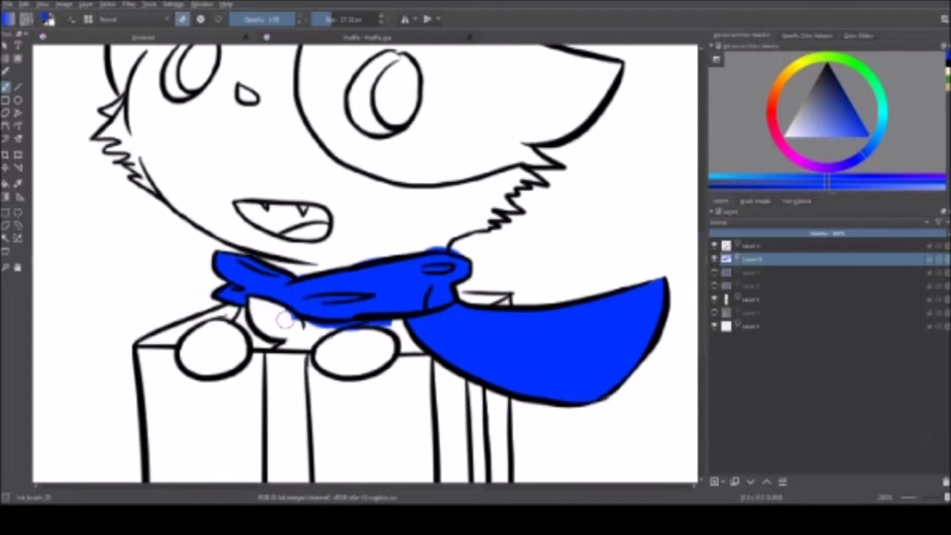
Paint the gift lid blue on another new layer, with the scarf fill hidden and the bow left empty.
mouse_move(336, 261)
mouse_down()
mouse_move(410, 315)
mouse_move(331, 230)
mouse_move(311, 223)
mouse_move(326, 438)
mouse_up()
drag(251, 223, 444, 272)
key(ctrl+z)
mouse_move(509, 269)
mouse_down()
mouse_move(339, 255)
mouse_move(272, 222)
mouse_move(316, 251)
mouse_move(248, 209)
mouse_move(392, 245)
mouse_up()
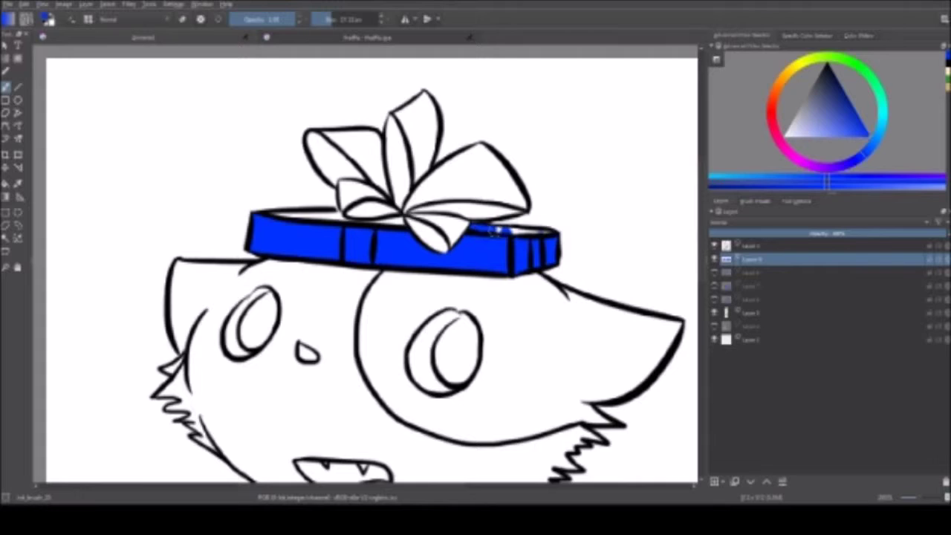
Paint the gift box blue, including its back corner behind the scarf, and erase the overflow around the paws.
mouse_move(202, 364)
mouse_down()
mouse_move(202, 186)
mouse_move(301, 234)
mouse_move(447, 218)
mouse_move(417, 342)
mouse_move(394, 346)
mouse_move(557, 323)
mouse_up()
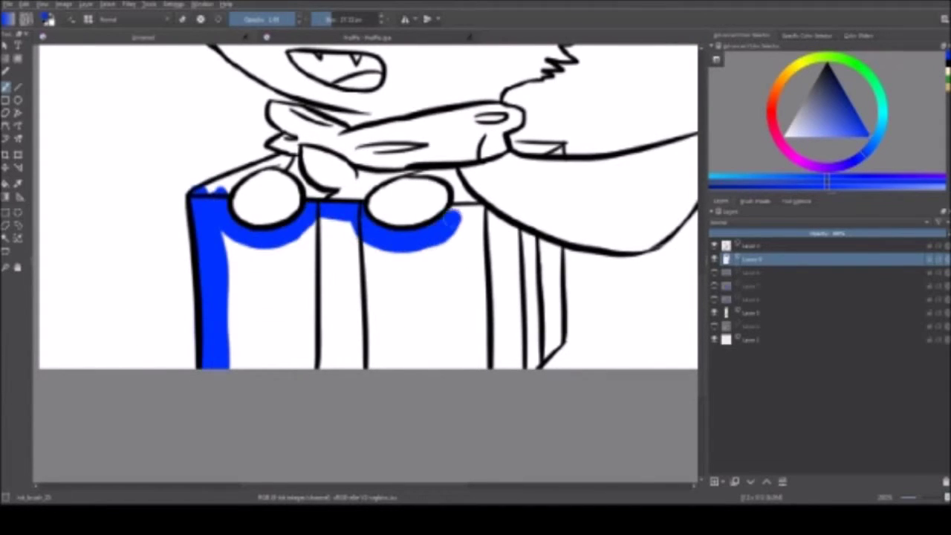
key(e)
drag(587, 246, 569, 346)
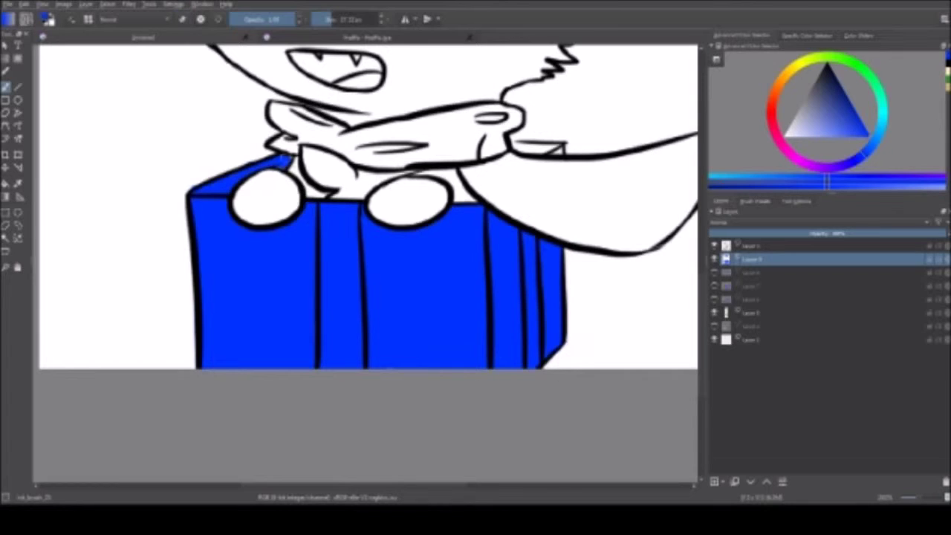
drag(471, 122, 407, 190)
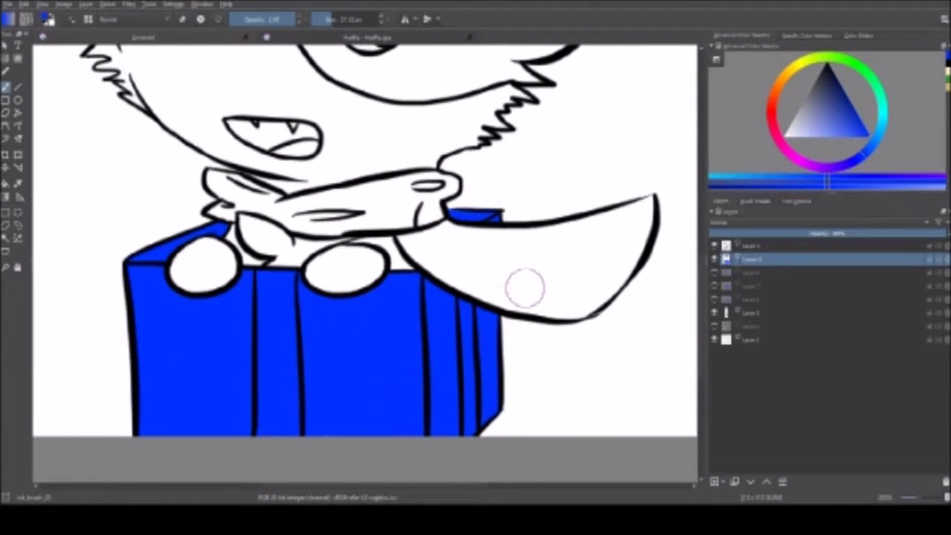
drag(524, 295, 504, 191)
Fill the gift's bow and ribbon areas on a new layer and clean up the fill's edges.
scroll(394, 212, down, 8)
scroll(416, 214, up, 6)
scroll(485, 211, down, 3)
click(484, 211)
key(ctrl+z)
scroll(495, 195, up, 6)
click(402, 335)
mouse_move(401, 334)
mouse_down()
mouse_move(507, 338)
mouse_move(397, 311)
mouse_move(554, 197)
mouse_move(468, 260)
mouse_move(367, 145)
mouse_move(289, 256)
mouse_move(407, 273)
mouse_up()
drag(473, 127, 652, 305)
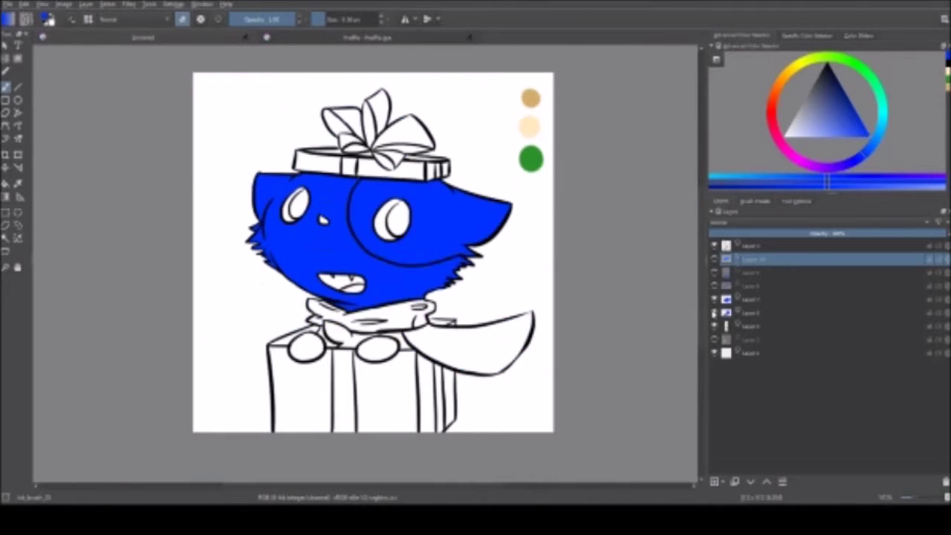
Select the face fill layer, hide the patch fill, and paint the paws, chest and chest tuft blue.
click(751, 312)
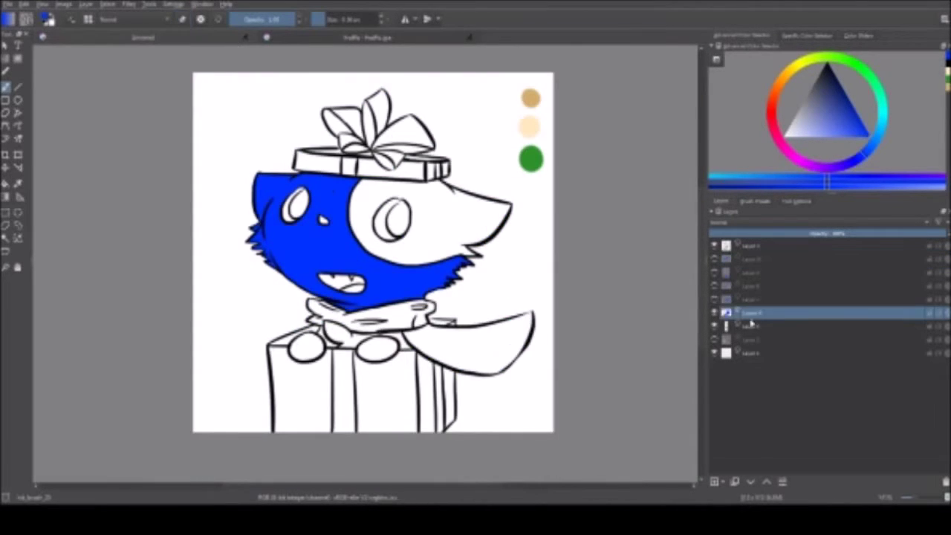
scroll(446, 334, up, 5)
drag(431, 252, 520, 275)
scroll(446, 297, down, 5)
scroll(282, 222, up, 6)
mouse_move(223, 223)
mouse_down()
mouse_move(288, 218)
mouse_move(283, 249)
mouse_up()
mouse_move(297, 171)
mouse_down()
mouse_move(349, 223)
mouse_move(450, 203)
mouse_move(617, 217)
mouse_move(653, 238)
mouse_up()
Touch up the line art along the scarf's lower edge and around the paws on the top layer.
click(751, 245)
scroll(446, 223, down, 5)
scroll(624, 178, up, 6)
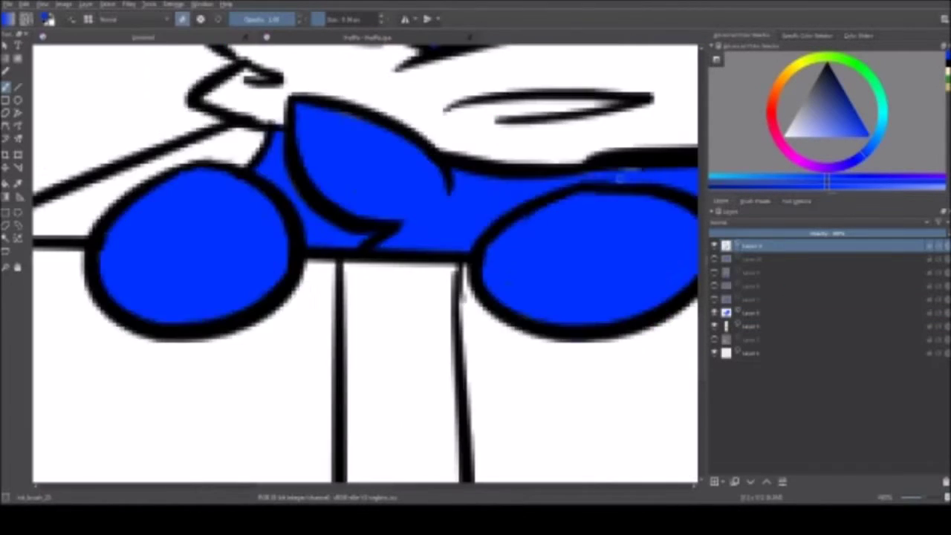
scroll(364, 264, down, 2)
click(553, 202)
click(504, 206)
scroll(505, 208, down, 5)
scroll(512, 211, up, 5)
scroll(617, 252, down, 5)
scroll(356, 245, up, 5)
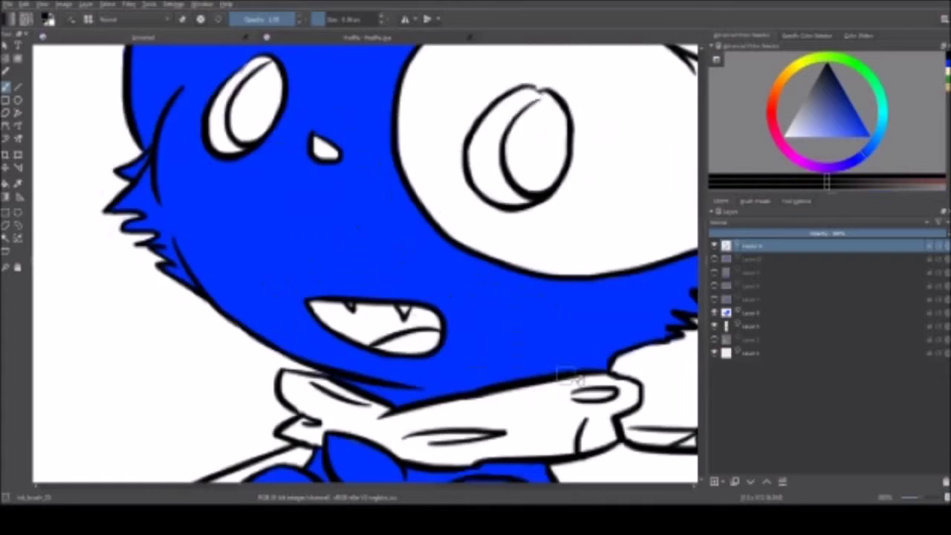
Hide the other fill layers and paint both eyes, the nose and the mouth blue on a new layer.
scroll(573, 329, down, 5)
drag(715, 298, 715, 327)
click(750, 258)
scroll(454, 214, up, 5)
mouse_move(467, 245)
mouse_down()
mouse_move(501, 246)
mouse_move(509, 219)
mouse_up()
drag(308, 190, 295, 220)
drag(355, 357, 354, 339)
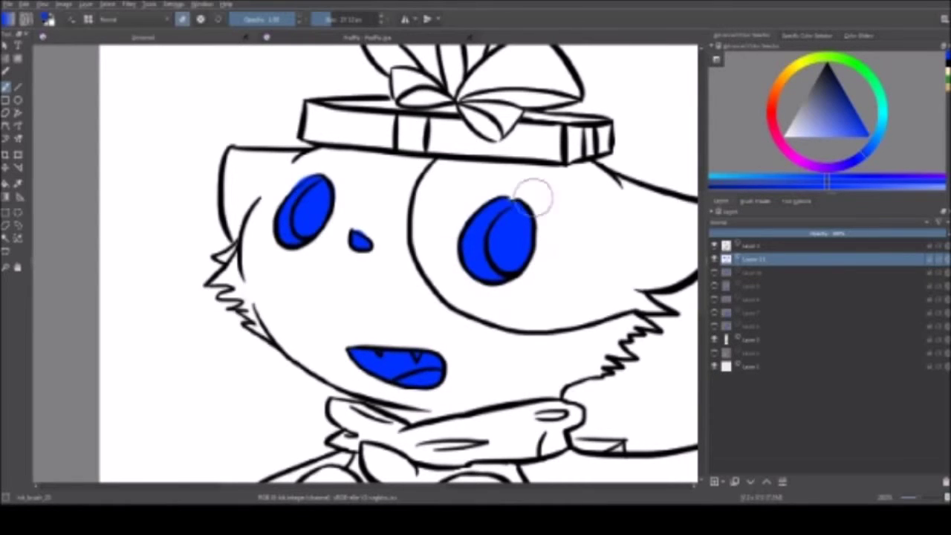
Check the fill layers by toggling their visibility, leaving only the line art and colour swatches shown.
scroll(301, 200, down, 5)
click(714, 325)
click(715, 299)
scroll(665, 374, down, 2)
key(m)
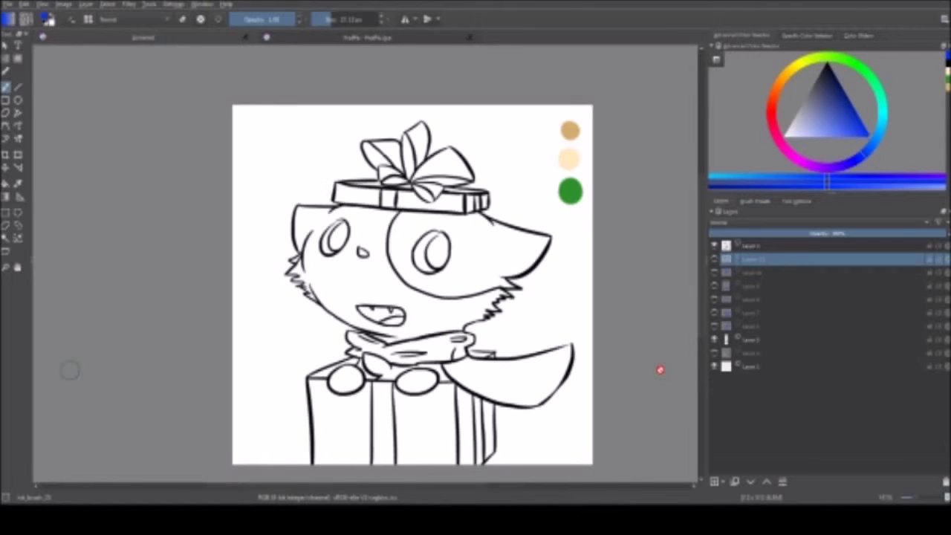
Show the eye patch fill layer and recolour the patch and ear with the tan swatch colour.
click(766, 300)
click(715, 299)
click(715, 312)
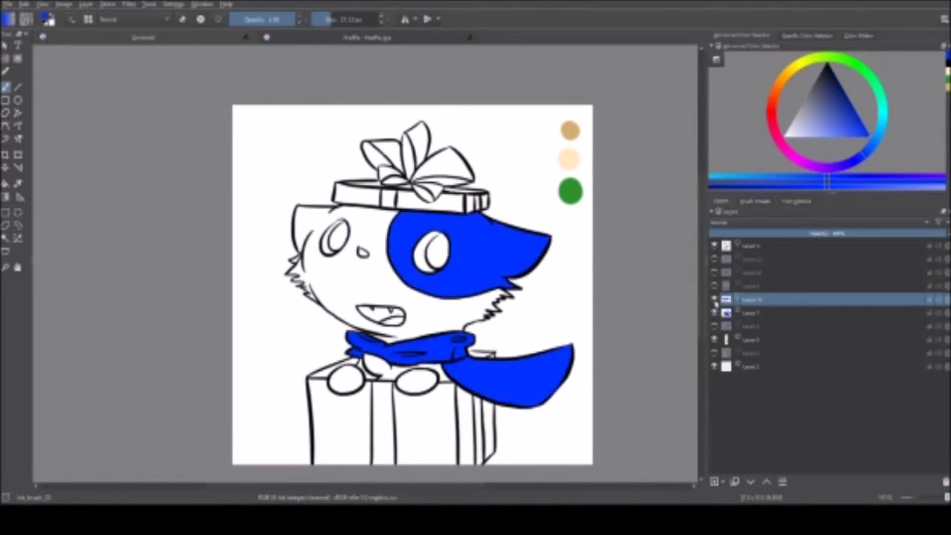
click(751, 312)
ctrl+click(570, 133)
key(shift+BackSpace)
scroll(488, 298, up, 3)
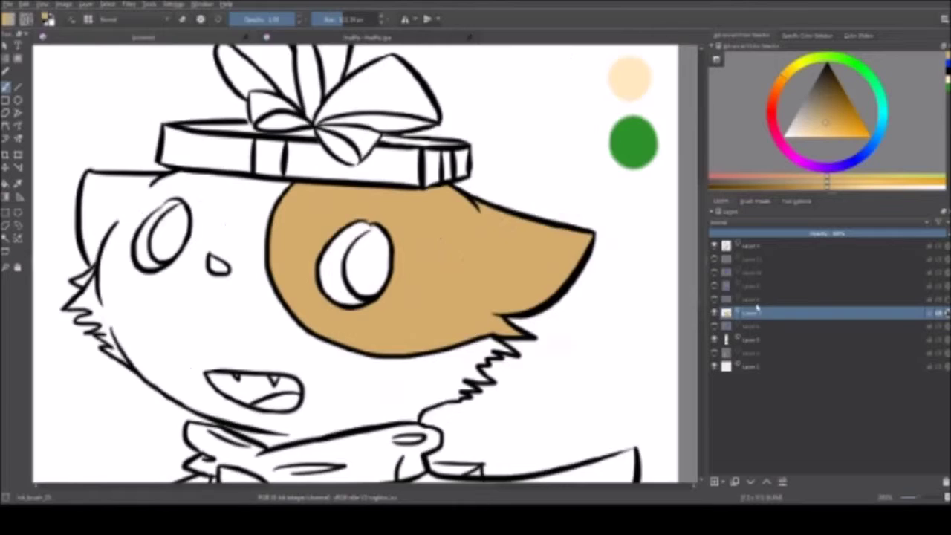
scroll(569, 365, down, 4)
Show the face fill layer and recolour the face, chest and paws light cream.
key(m)
key(m)
click(715, 325)
click(752, 325)
key(shift+BackSpace)
Show the bow fill layer, try green on it, and settle on bright red for the bow.
click(715, 285)
click(751, 285)
click(714, 285)
click(715, 272)
click(751, 272)
ctrl+click(516, 158)
key(shift+BackSpace)
key(ctrl+z)
click(772, 104)
key(shift+BackSpace)
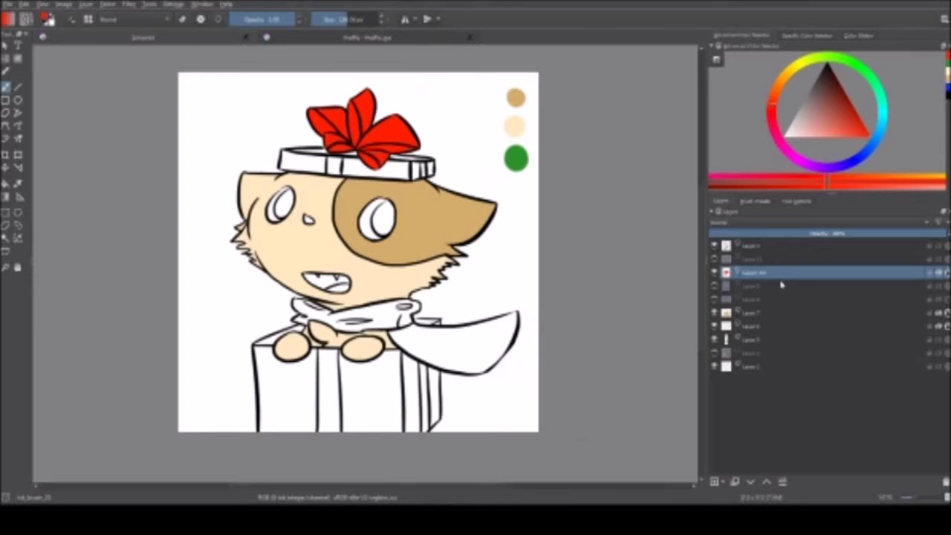
Show the gift box fill layer, try yellow, and settle on light green for the box and lid.
click(781, 285)
click(715, 285)
click(799, 65)
key(shift+BackSpace)
key(ctrl+z)
click(799, 66)
key(shift+BackSpace)
key(x)
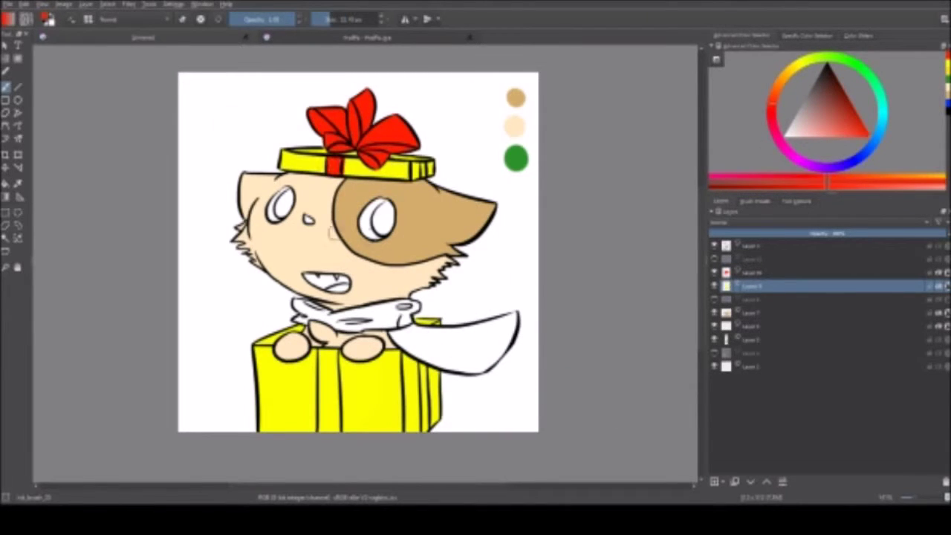
key(ctrl+z)
click(886, 93)
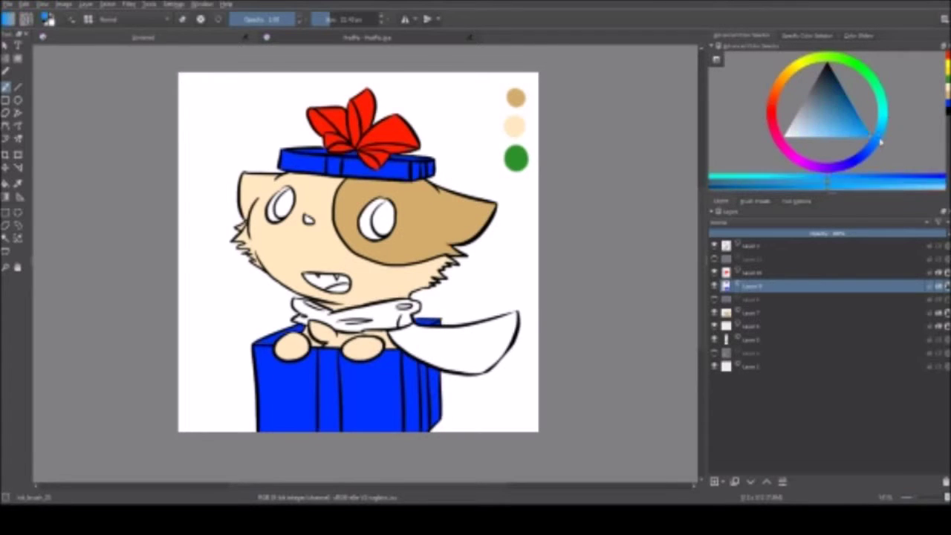
key(shift+BackSpace)
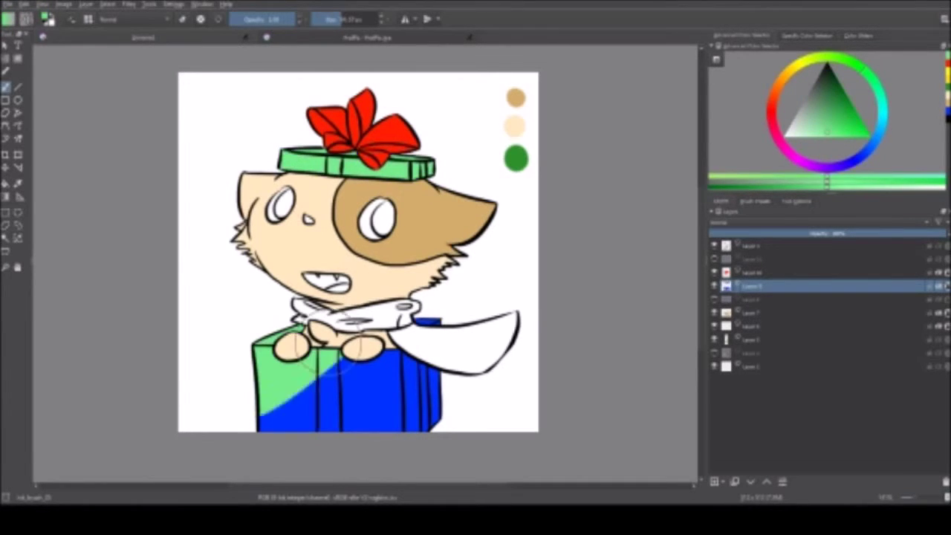
Paint the ribbon bands on the lid and on the box's front and side red.
key(x)
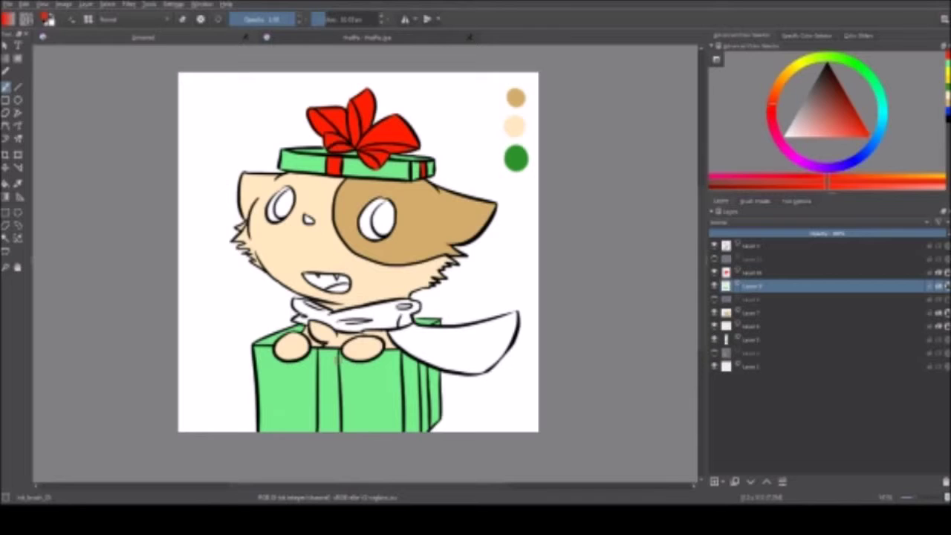
drag(329, 350, 328, 431)
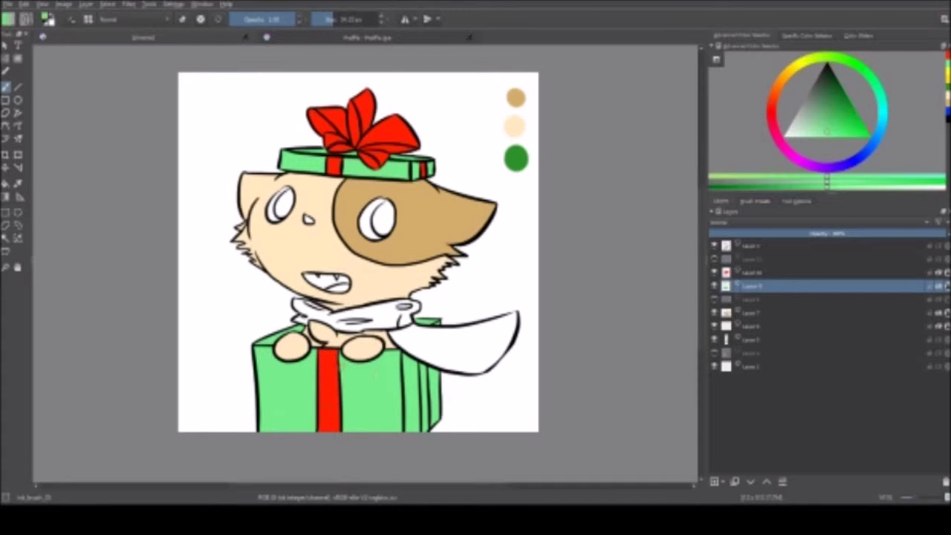
key(plus)
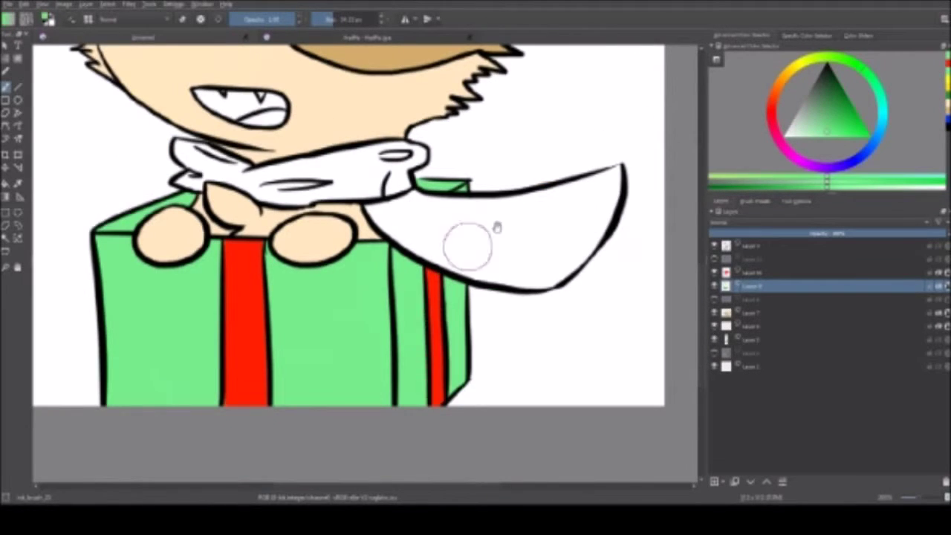
scroll(456, 244, up, 5)
scroll(350, 213, down, 5)
key(minus)
key(minus)
key(minus)
key(minus)
key(plus)
key(plus)
key(plus)
key(plus)
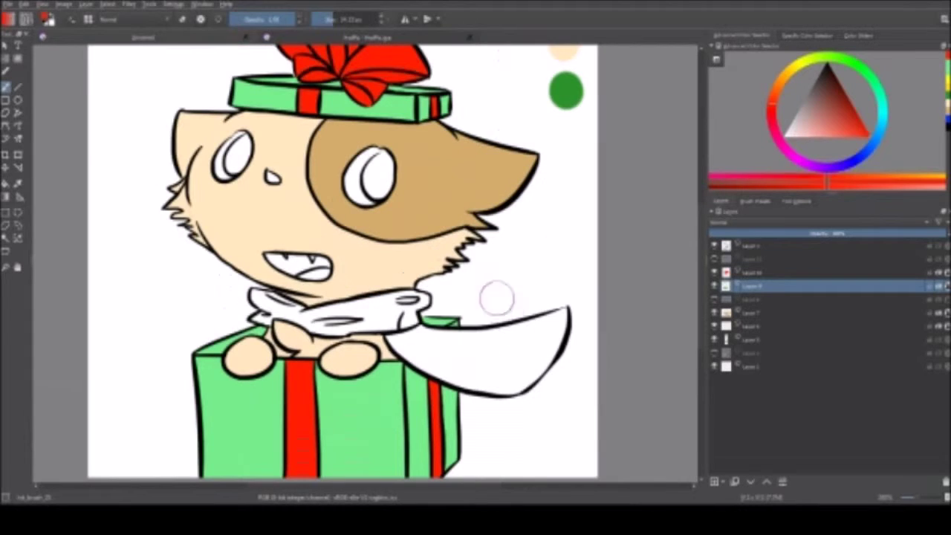
Add a light green swatch and a darker green shade below the existing colours on the swatch layer.
ctrl+click(566, 91)
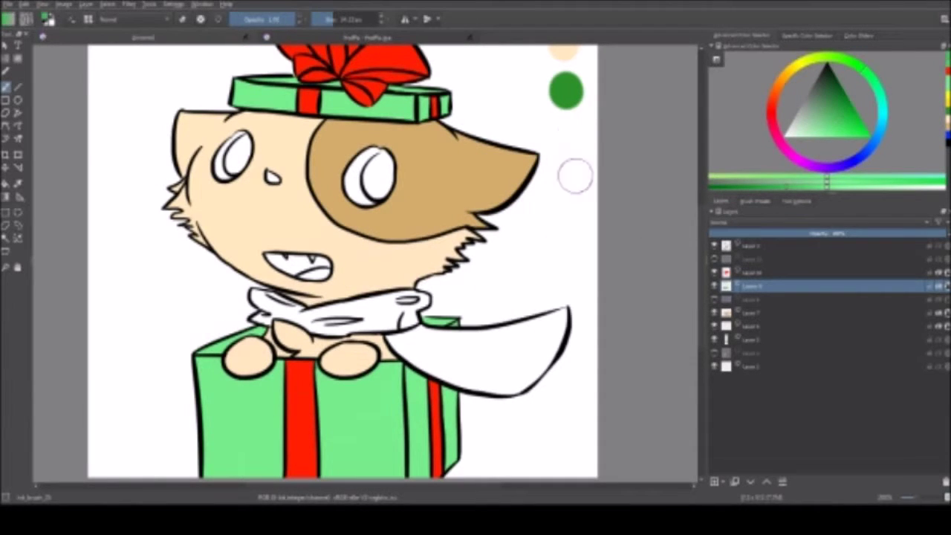
click(750, 339)
click(569, 144)
click(574, 166)
scroll(342, 260, up, 2)
Add a swatch of the bow's red and a darker red shade below the green swatches.
ctrl+click(350, 104)
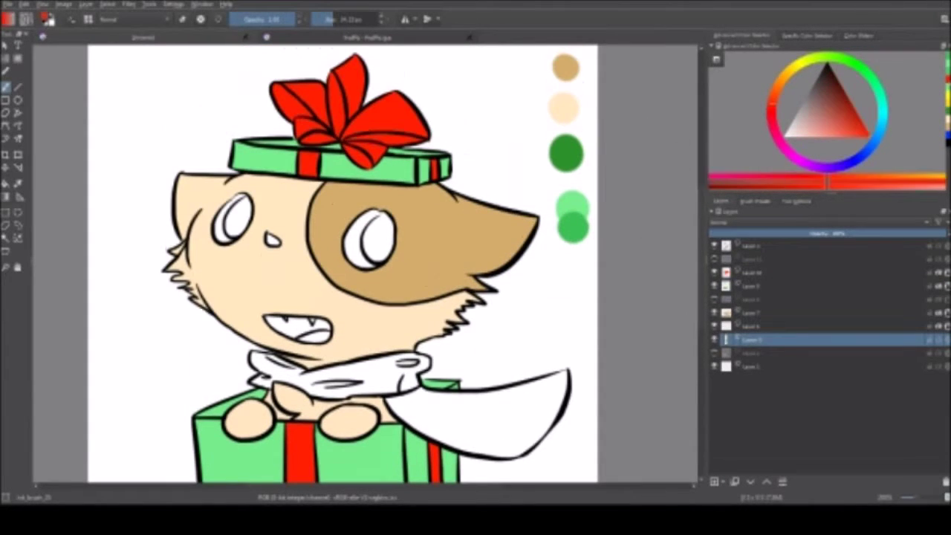
click(759, 273)
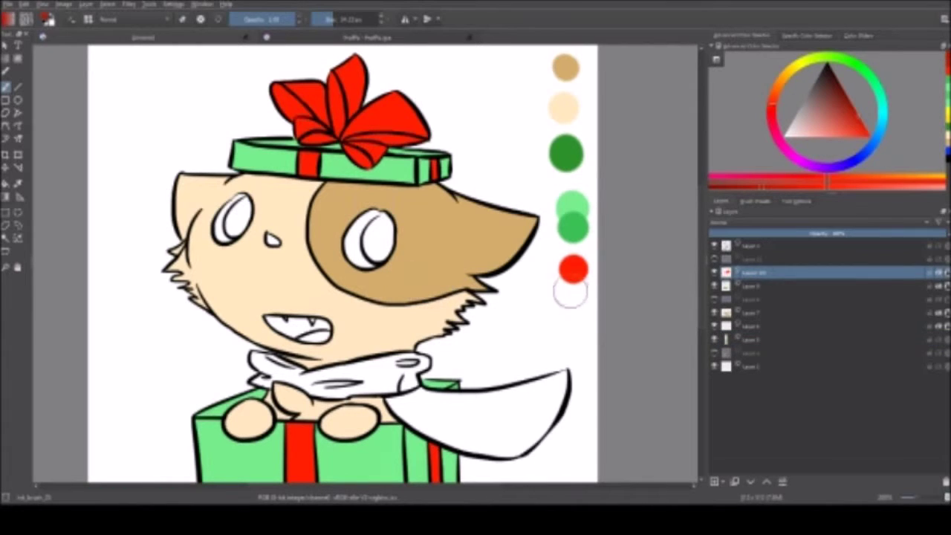
click(579, 282)
key(x)
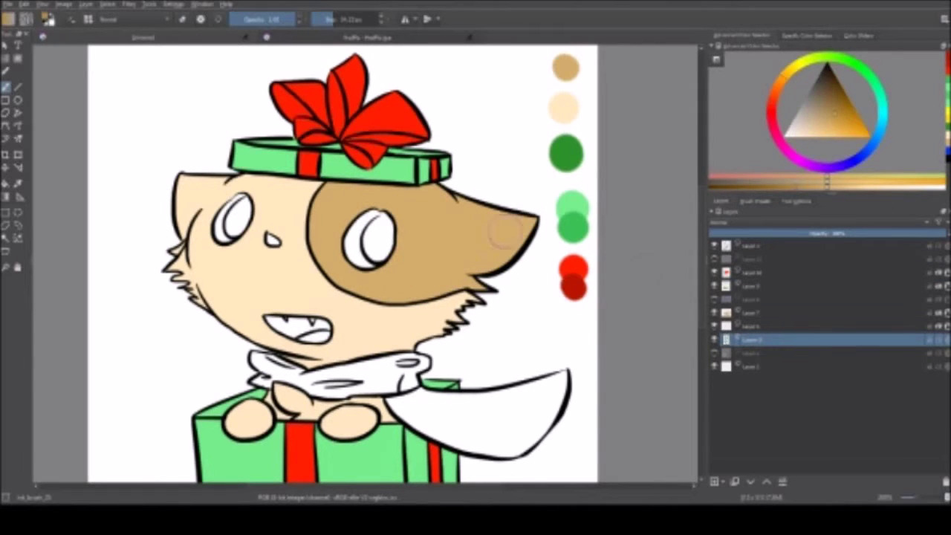
Add darker shade swatches beside the tan, cream and dark green colours on the swatch layer.
click(475, 238)
click(553, 75)
click(752, 340)
key(l)
key(l)
key(l)
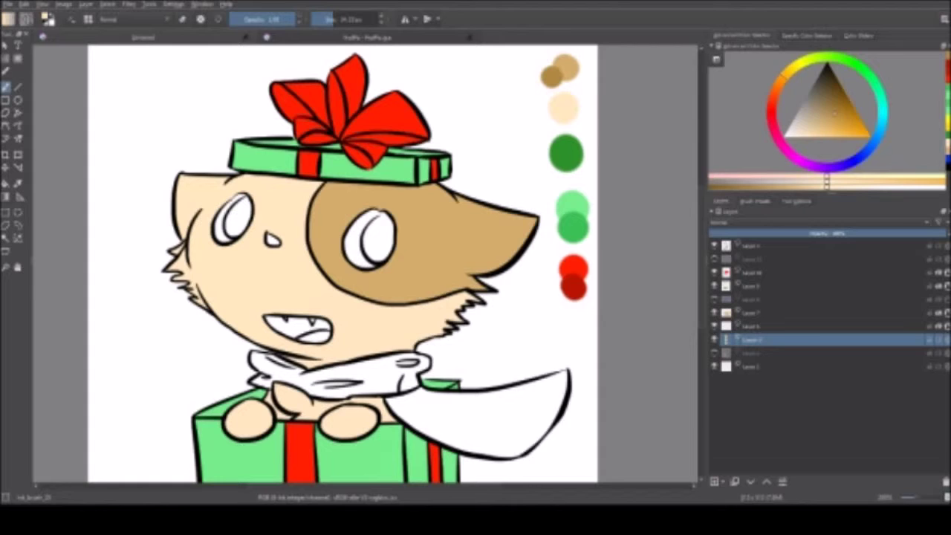
click(751, 327)
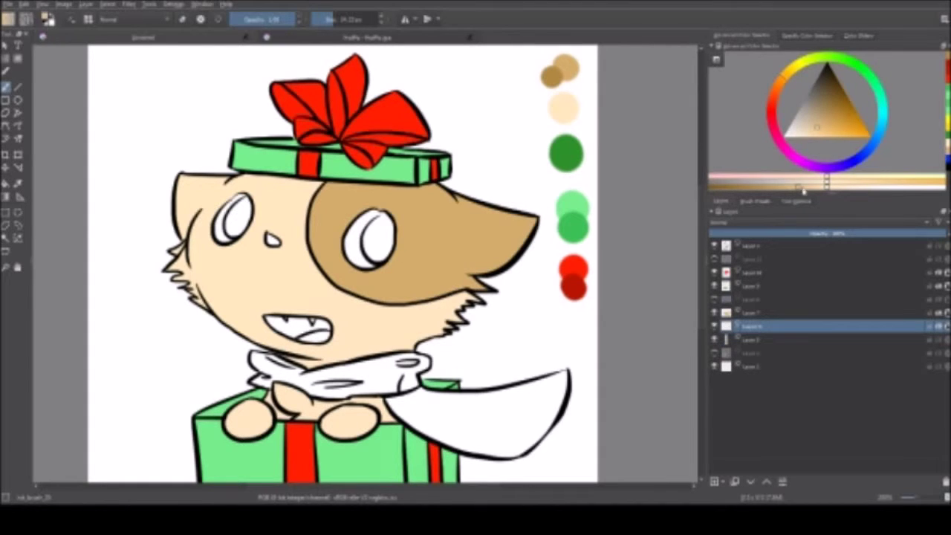
key(Page_Down)
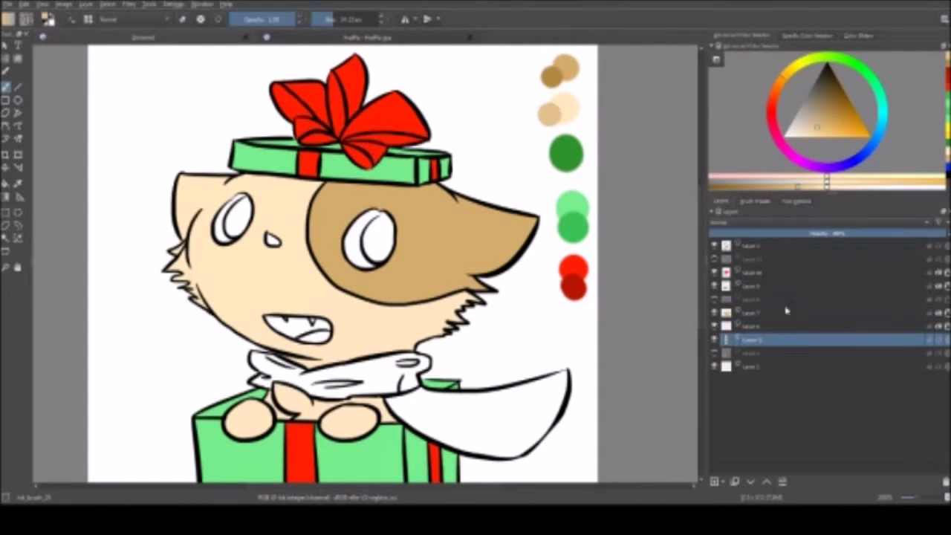
ctrl+click(582, 147)
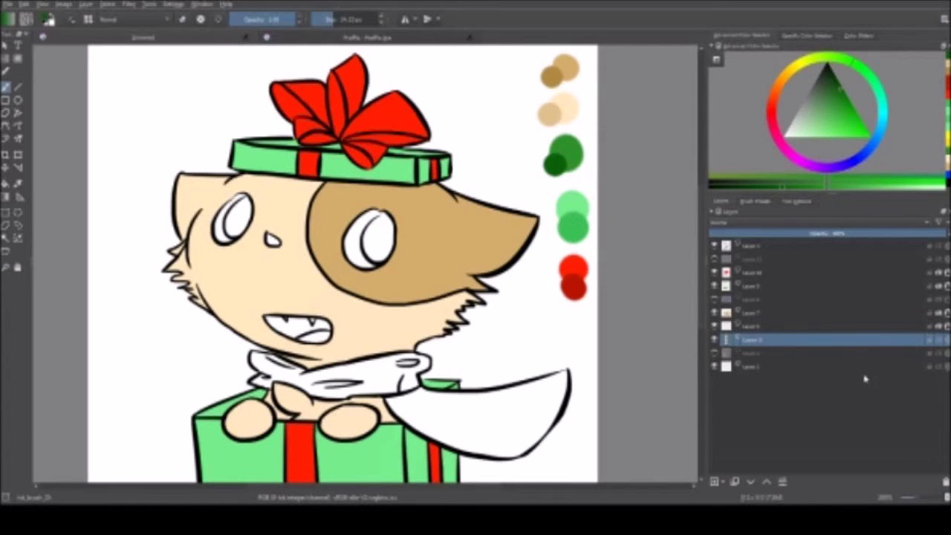
Switch to the scarf fill layer, show it, and recolour the whole scarf with the dark green swatch colour.
key(minus)
key(minus)
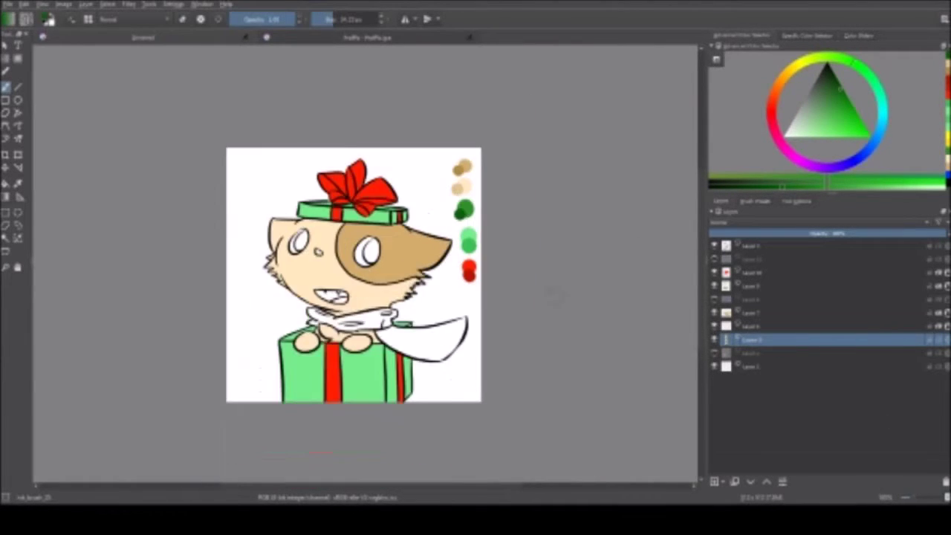
key(plus)
key(Page_Up)
key(Page_Up)
key(Page_Up)
click(517, 367)
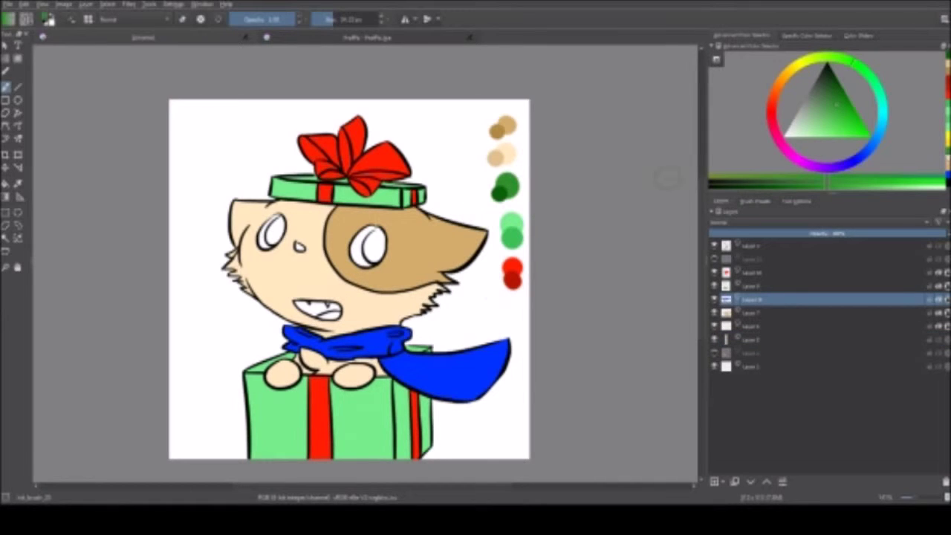
click(295, 329)
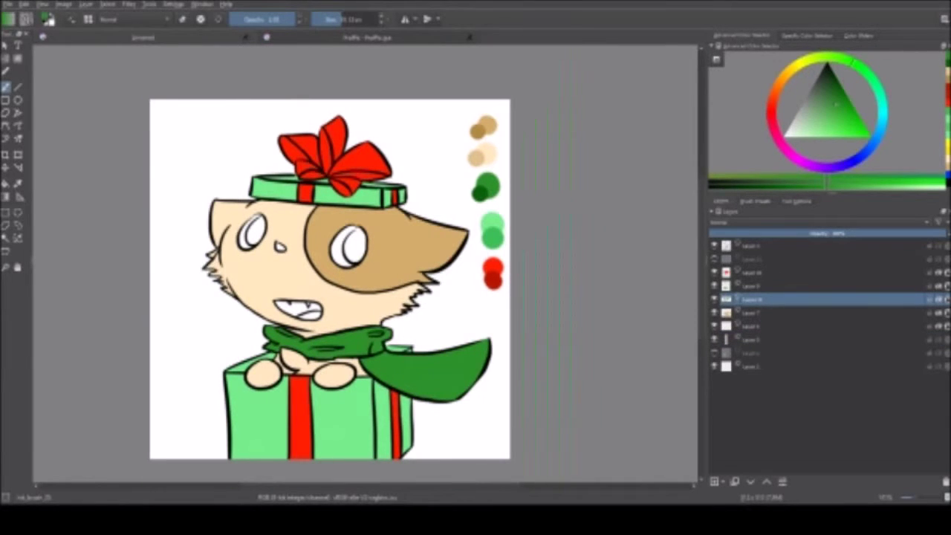
Paint white stripes across the scarf's tail and neck wrap, and make the tail's tip white.
key(x)
mouse_move(446, 397)
mouse_down()
mouse_move(459, 355)
mouse_move(475, 347)
mouse_up()
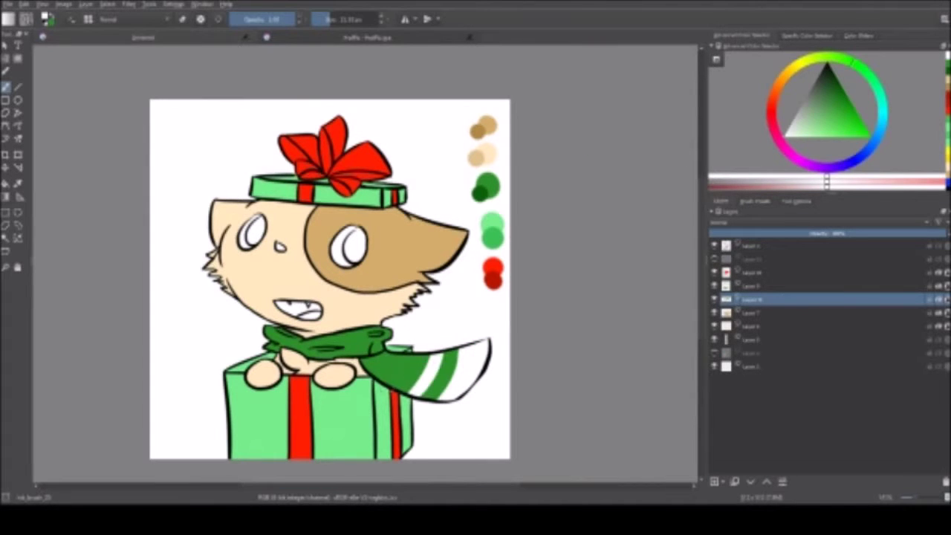
key(plus)
key(plus)
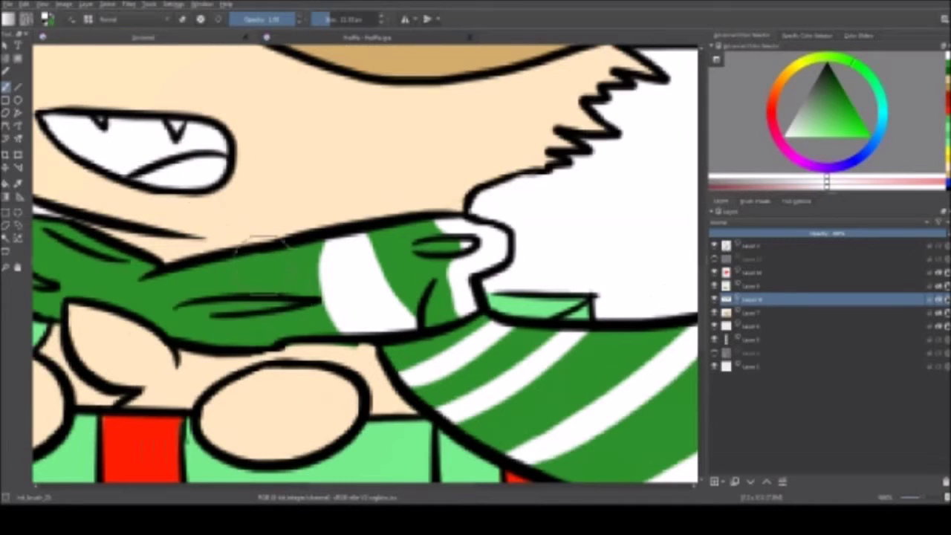
mouse_move(266, 244)
mouse_down()
mouse_move(236, 256)
mouse_move(262, 284)
mouse_up()
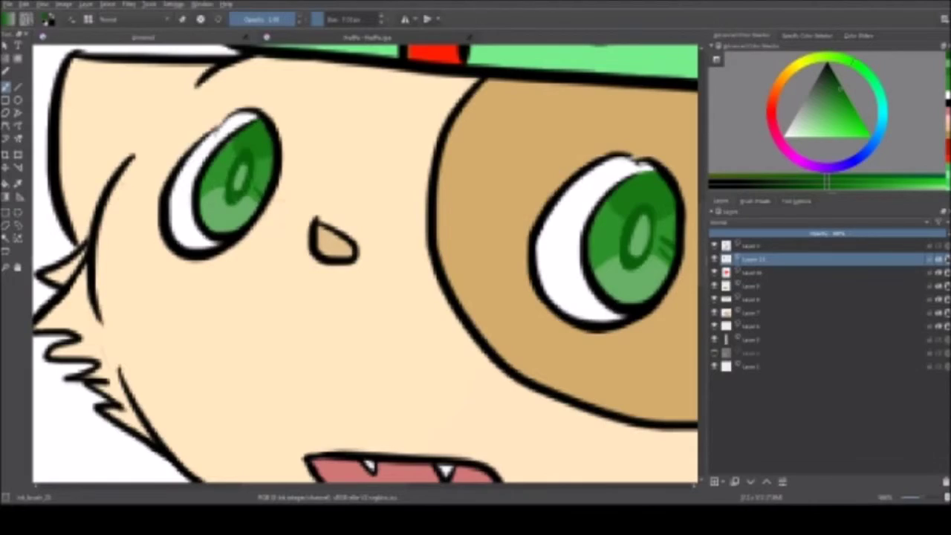
Add white highlights to the eye inside the tan patch, including small marks across its iris outline.
scroll(412, 268, up, 5)
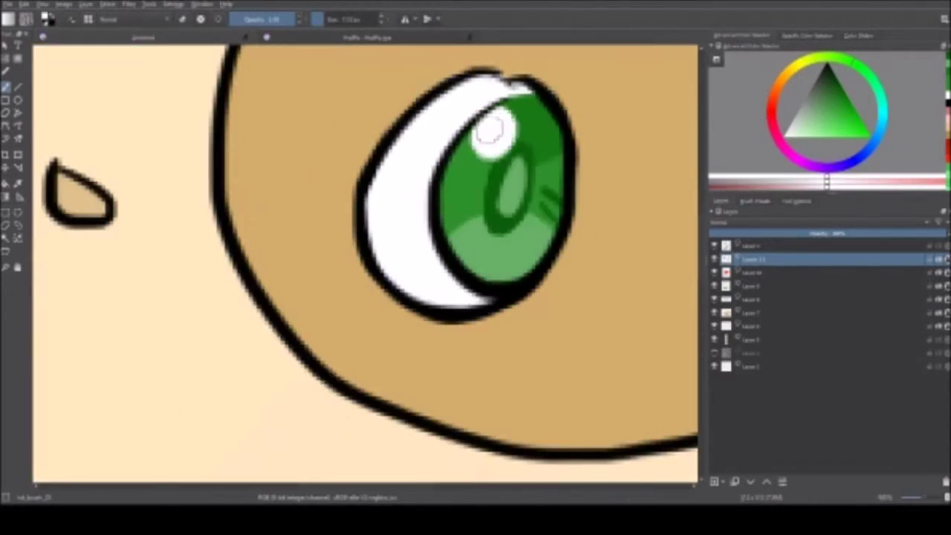
scroll(488, 145, down, 2)
scroll(275, 268, down, 4)
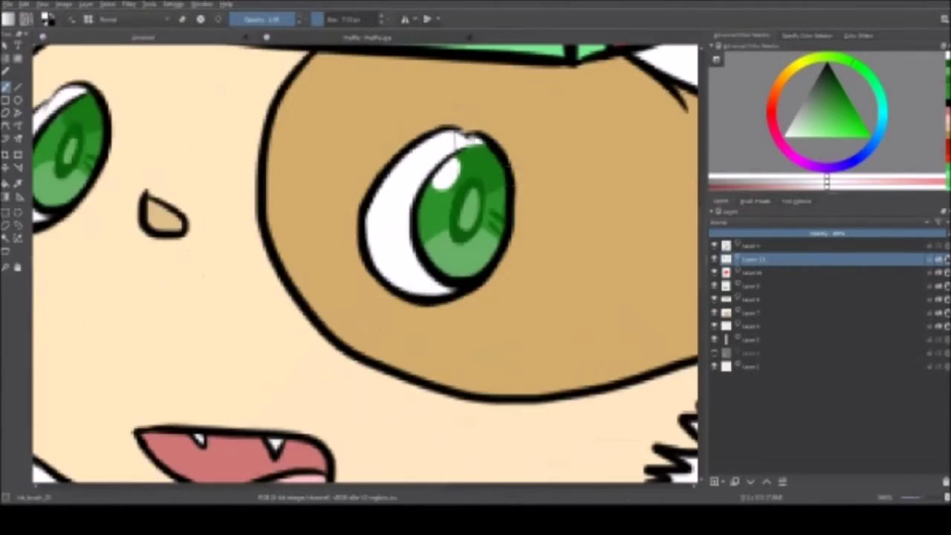
key(Page_Up)
scroll(275, 267, up, 6)
scroll(427, 240, down, 4)
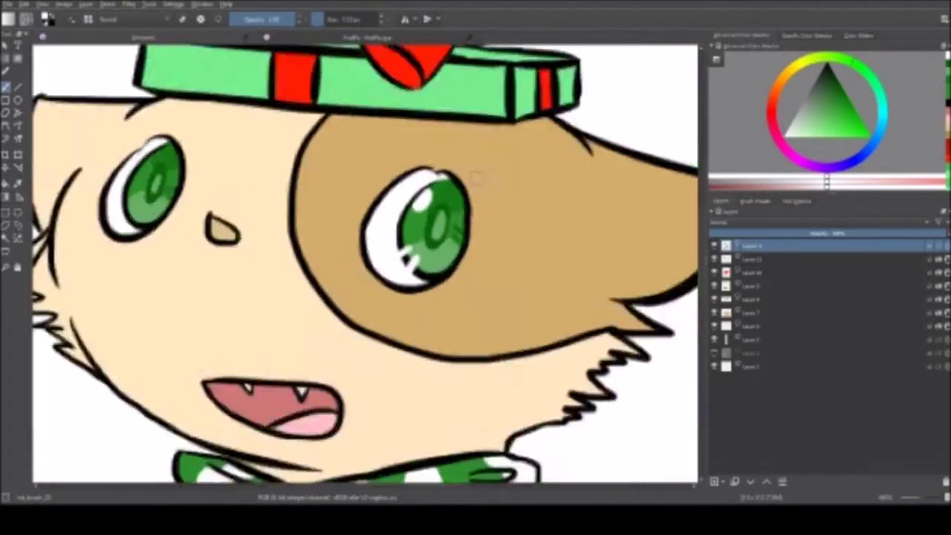
Add matching white highlights to the eye on the cream side, including small marks across its iris outline.
key(Page_Down)
scroll(427, 239, up, 5)
scroll(149, 176, down, 4)
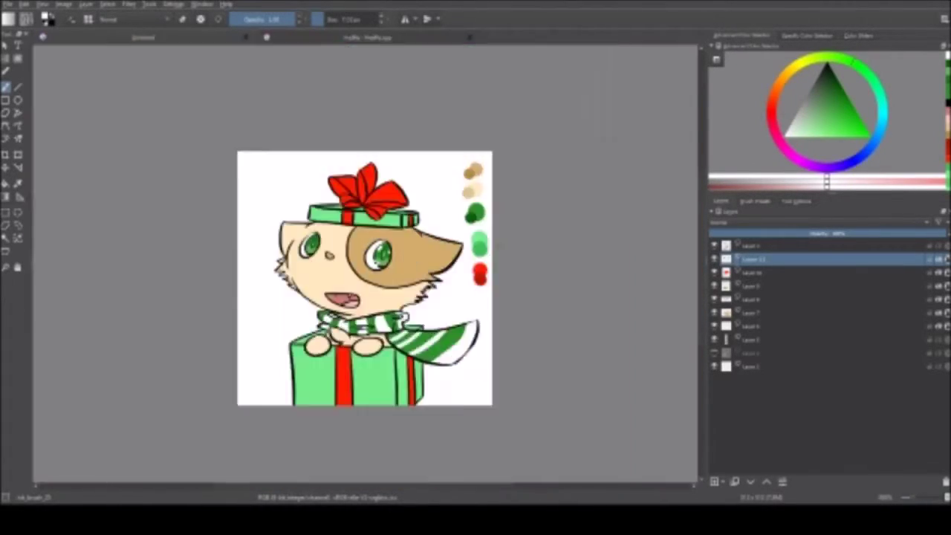
scroll(149, 176, up, 5)
scroll(155, 237, up, 1)
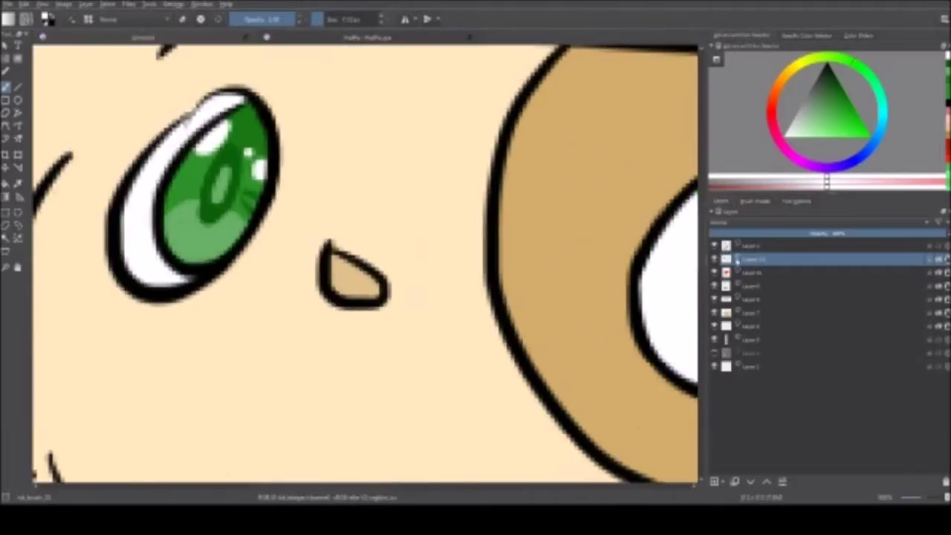
scroll(155, 238, down, 5)
key(Page_Up)
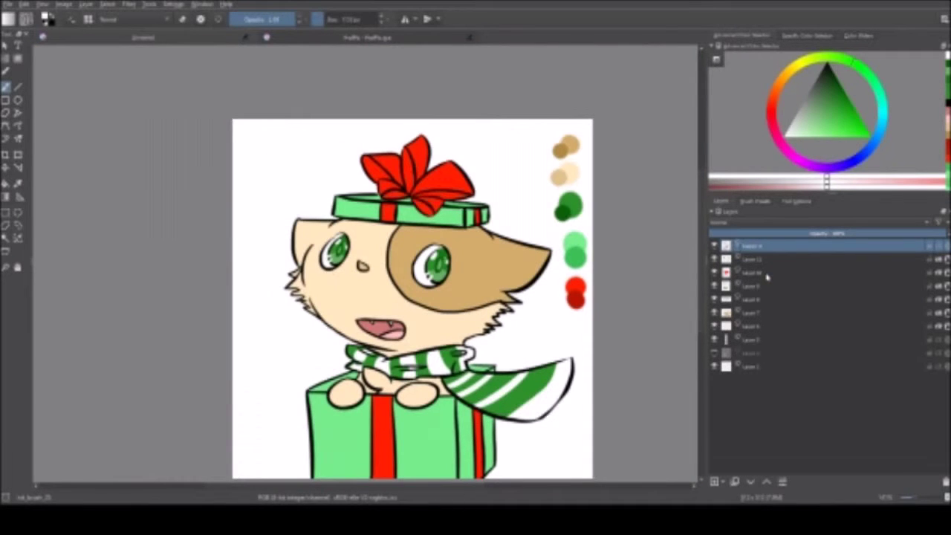
Select the bow fill layer and shade the inside of the bow's middle loop with dark red.
click(725, 258)
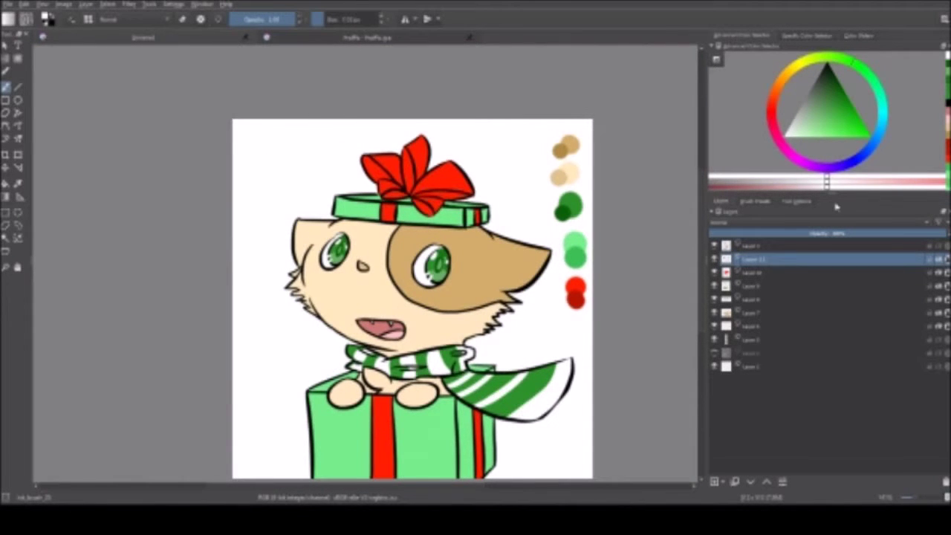
click(773, 272)
scroll(382, 213, up, 4)
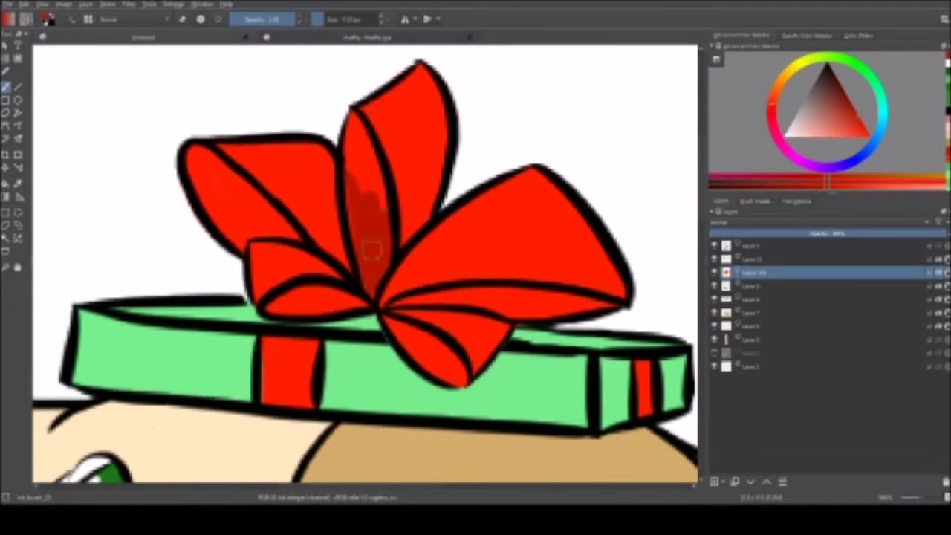
scroll(407, 265, down, 6)
scroll(407, 264, up, 6)
Redraw the lower edge line of the bow's middle loop on the line art layer.
key(Page_Up)
key(Page_Up)
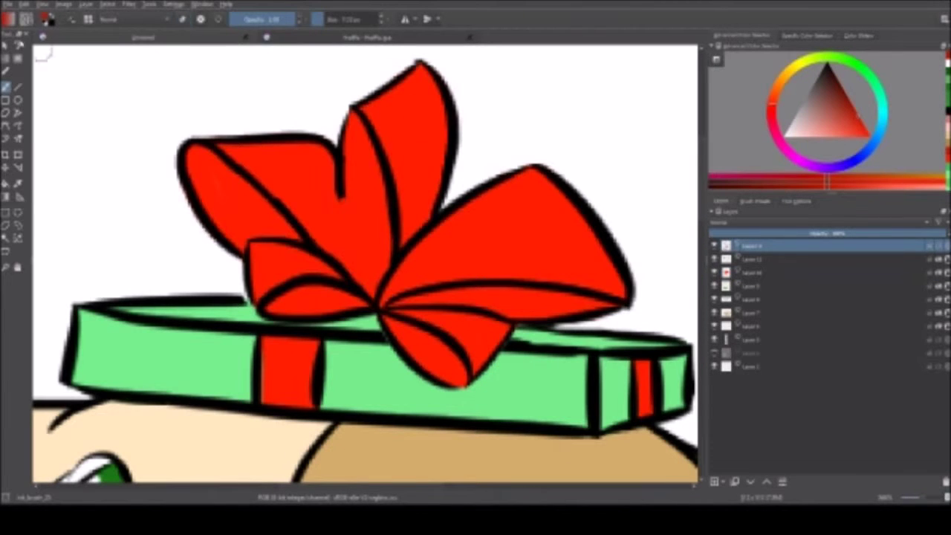
key(x)
scroll(362, 160, down, 5)
scroll(362, 160, up, 5)
scroll(363, 160, down, 1)
Shade the inner folds of all the bow's loops dark red on the bow fill layer.
key(x)
key(Page_Down)
key(Page_Down)
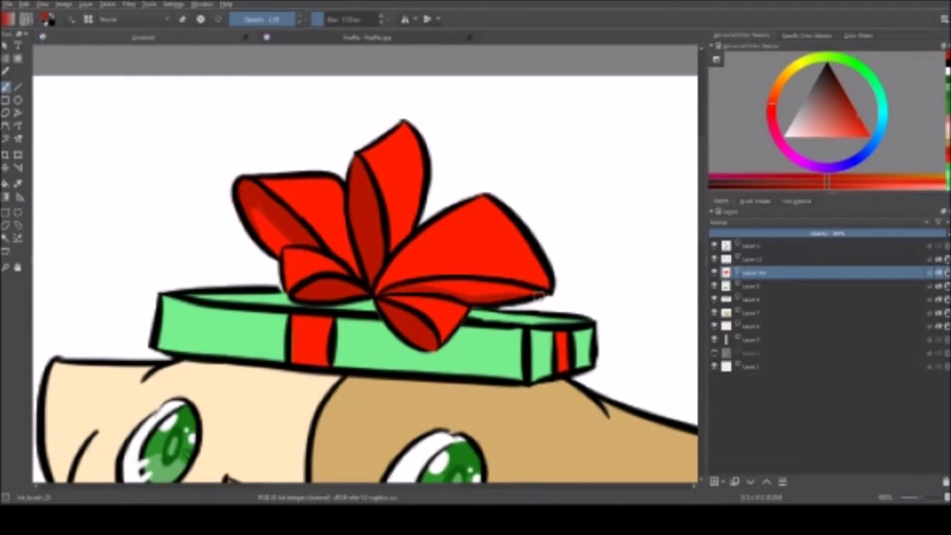
ctrl+click(356, 178)
scroll(401, 298, down, 5)
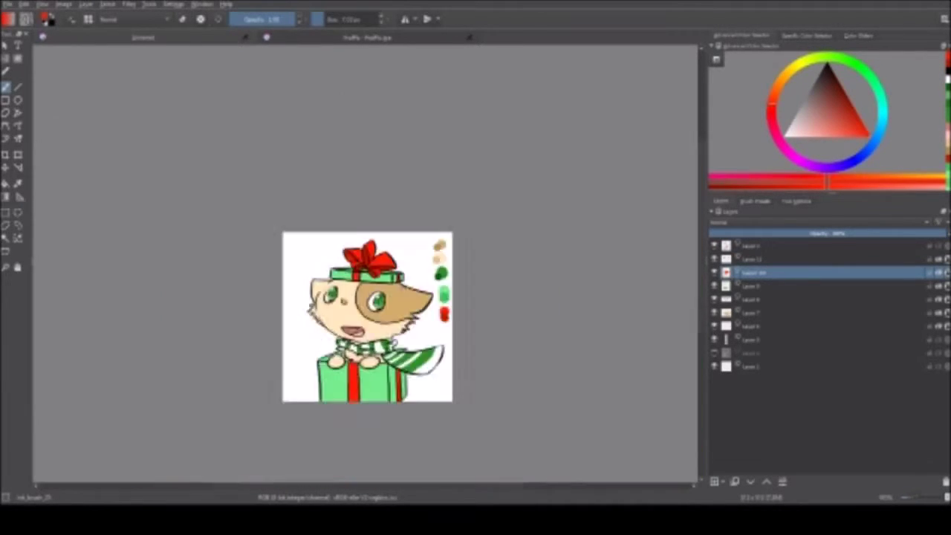
Paint darker red fold strokes in the upper-left and middle loops of the bow.
scroll(402, 297, up, 7)
drag(252, 232, 290, 256)
drag(315, 242, 357, 179)
scroll(399, 317, down, 2)
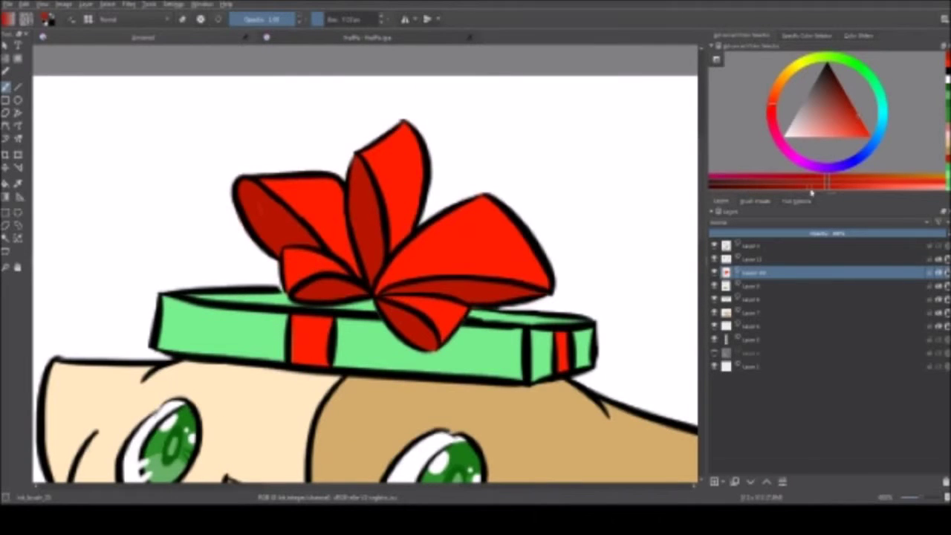
scroll(431, 337, down, 3)
scroll(401, 312, up, 3)
mouse_move(309, 182)
mouse_down()
mouse_move(350, 267)
mouse_move(312, 215)
mouse_up()
scroll(349, 268, down, 1)
scroll(321, 144, up, 3)
scroll(342, 200, down, 1)
scroll(350, 260, down, 3)
scroll(350, 260, up, 3)
Paint dark red crease strokes on the bow's small lower loops and large right loop, radiating from the knot.
drag(290, 260, 346, 271)
scroll(357, 223, down, 1)
scroll(366, 137, up, 1)
scroll(369, 136, down, 3)
scroll(369, 136, up, 3)
drag(383, 238, 476, 286)
drag(394, 268, 483, 238)
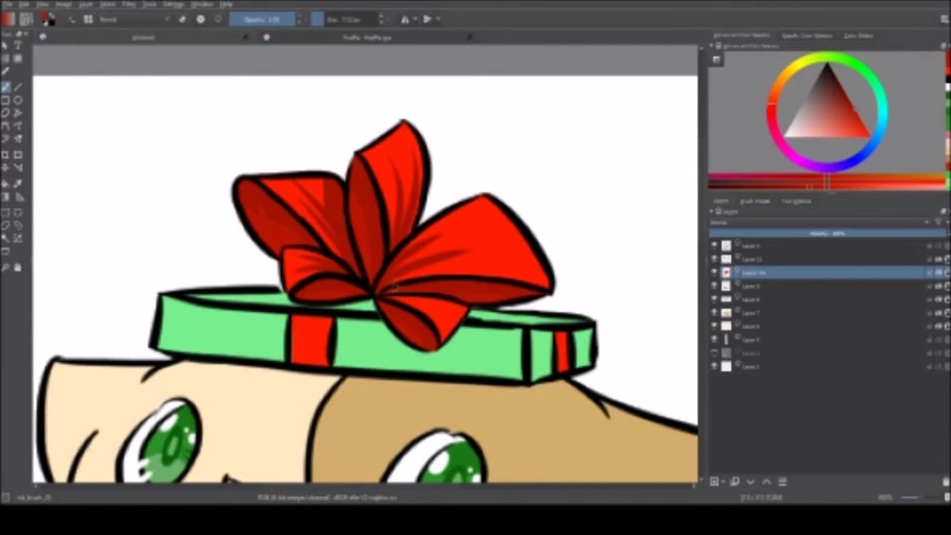
scroll(431, 297, down, 5)
scroll(372, 272, up, 1)
scroll(372, 271, up, 4)
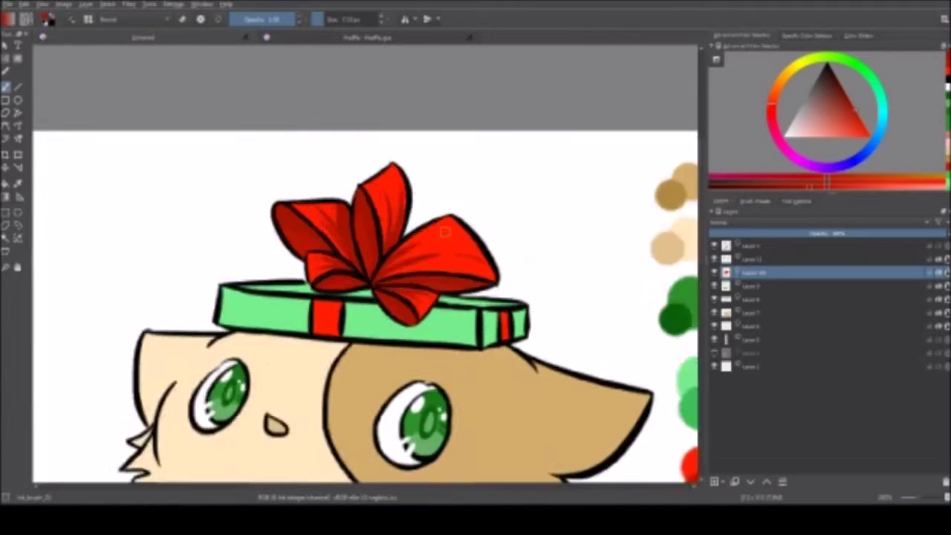
Select the gift box fill layer and shade the front and side ribbon stripes of the box dark red.
scroll(349, 96, down, 3)
click(752, 286)
scroll(364, 446, up, 2)
drag(272, 256, 272, 412)
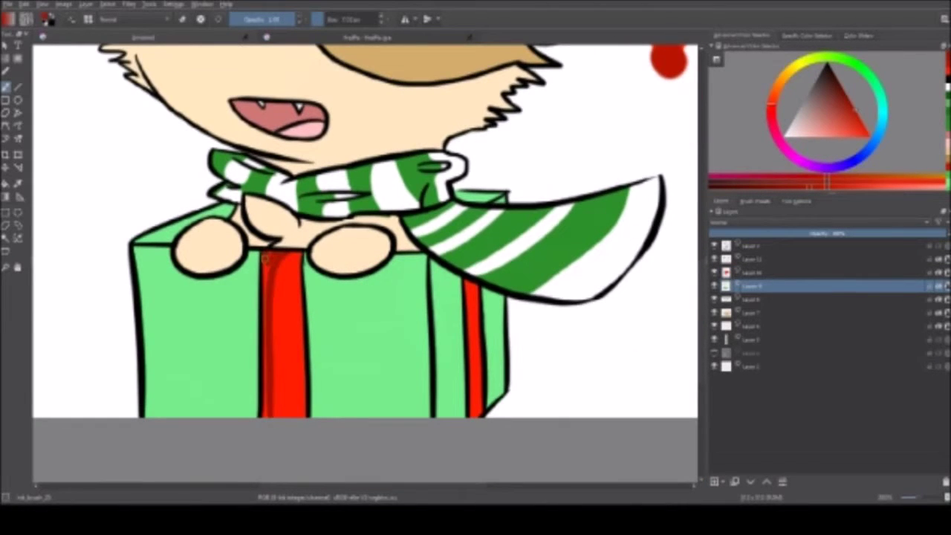
drag(476, 291, 476, 416)
scroll(364, 231, down, 5)
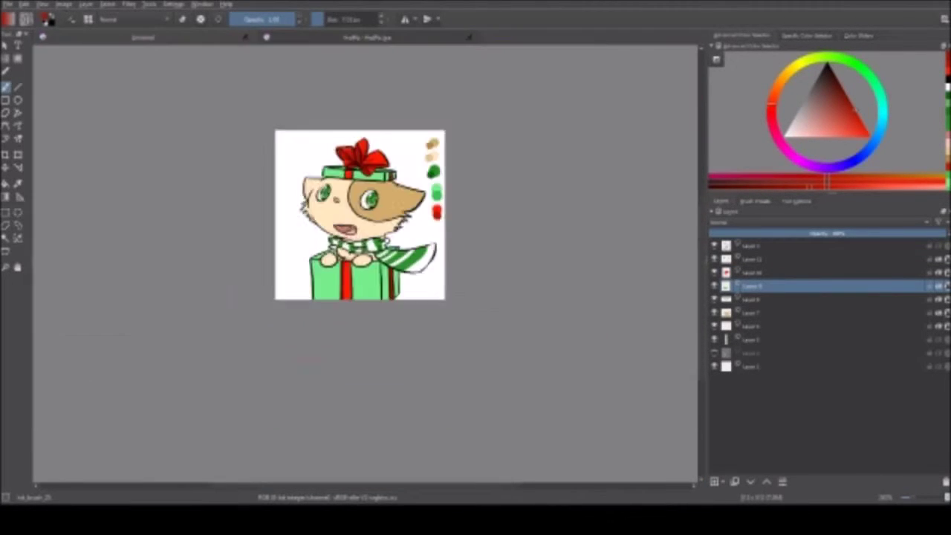
Shade the edges of the box lid's front and side faces with the medium green swatch colour.
scroll(349, 200, up, 4)
scroll(546, 248, down, 2)
key(x)
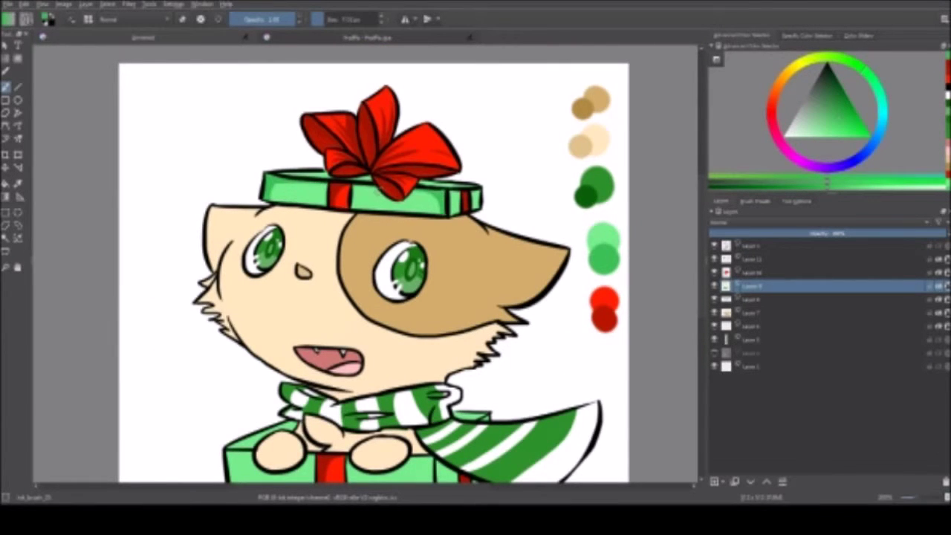
scroll(364, 188, up, 3)
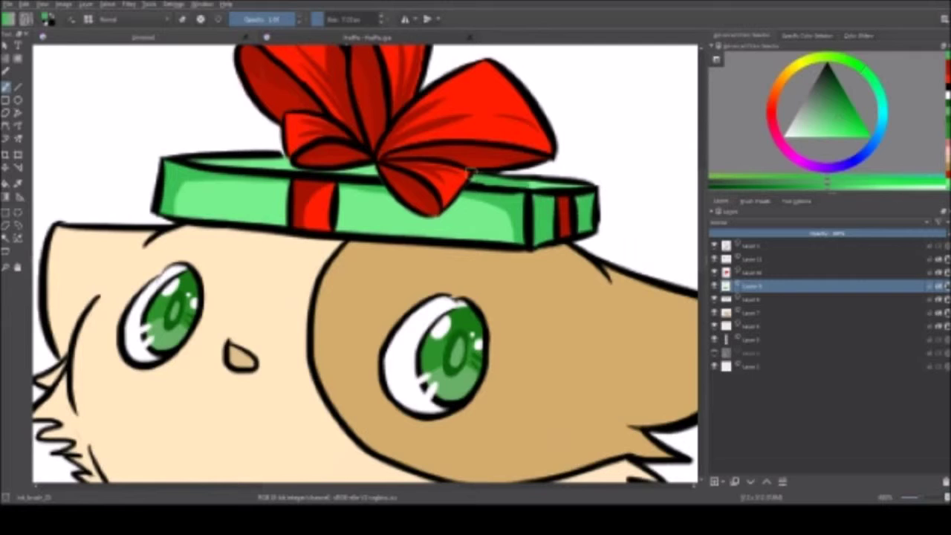
Shade the top surface of the box lid behind the bow with a darker green.
drag(469, 172, 195, 159)
scroll(371, 223, down, 3)
scroll(372, 223, up, 3)
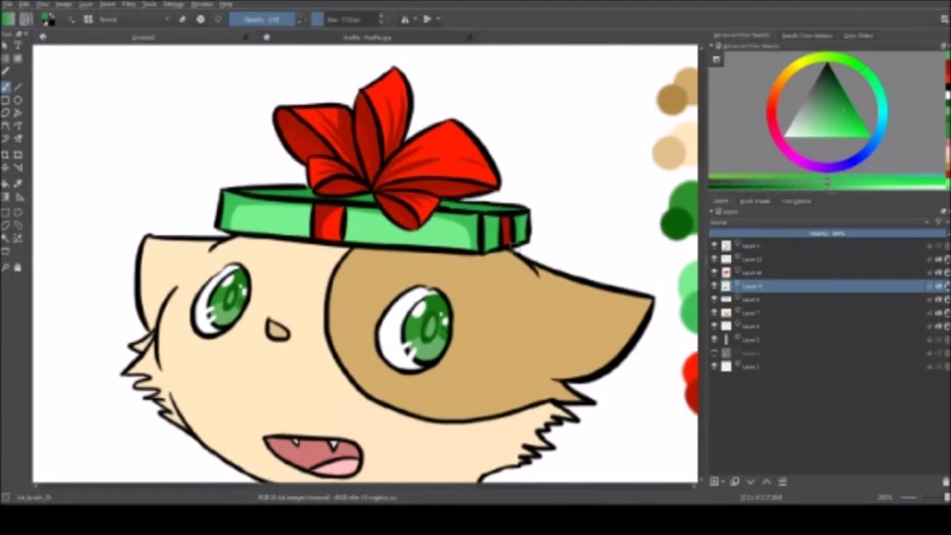
Shade the left and right edges of the box's front face and the areas below the paws medium green.
scroll(371, 231, down, 3)
scroll(417, 312, up, 4)
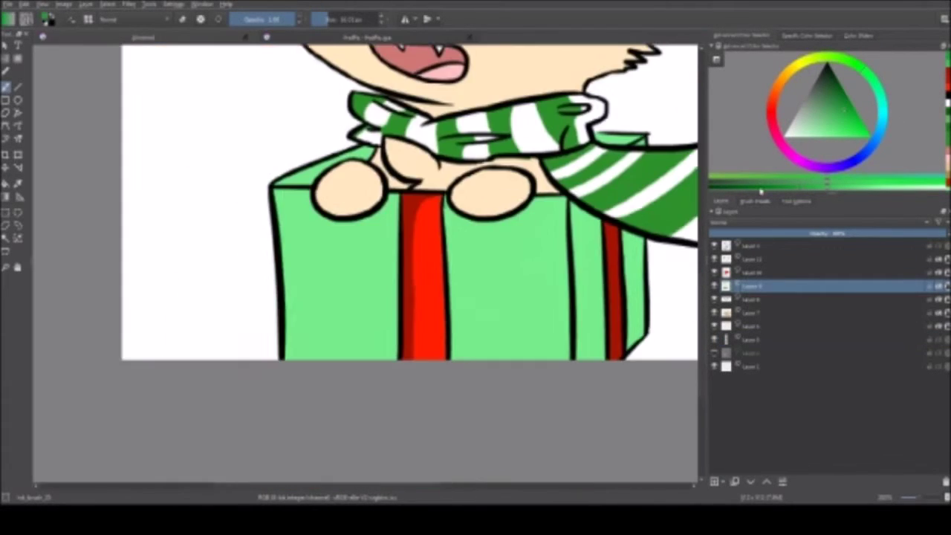
drag(416, 297, 365, 372)
drag(245, 268, 252, 431)
key(ctrl+z)
drag(237, 275, 245, 431)
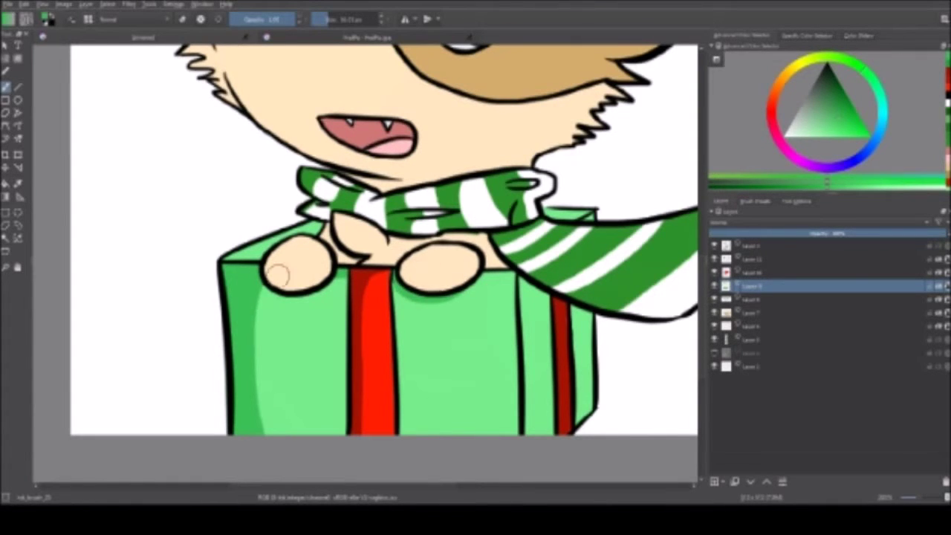
scroll(279, 275, down, 3)
scroll(416, 297, up, 3)
drag(496, 276, 490, 434)
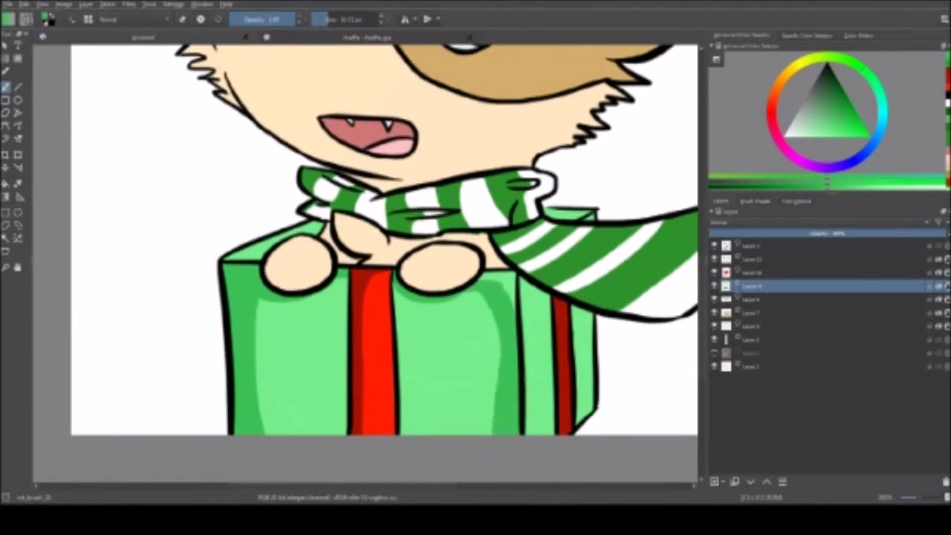
Shade the box's side panels and back rim with medium and darker green, and dab the darker green beside the swatches.
scroll(372, 237, down, 3)
scroll(350, 283, up, 4)
drag(521, 186, 520, 394)
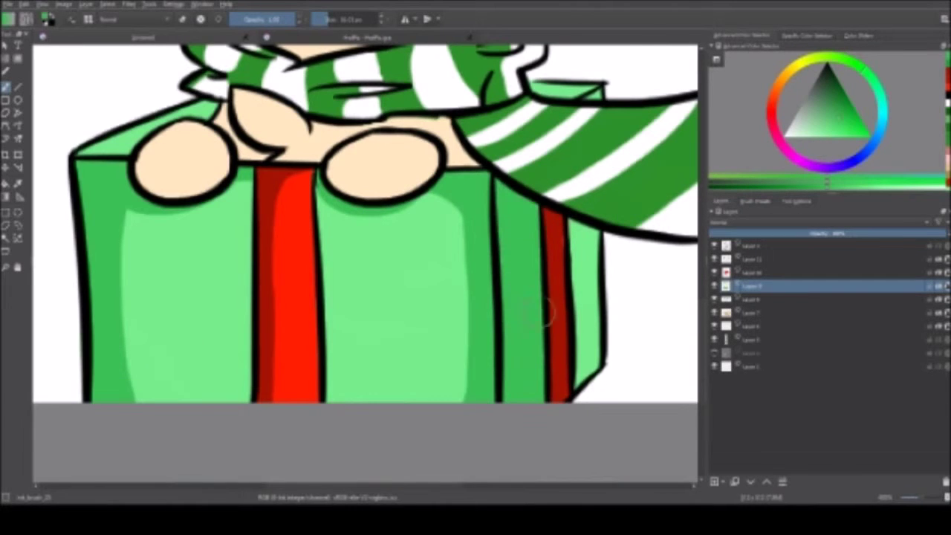
drag(587, 222, 587, 387)
scroll(364, 260, down, 3)
scroll(371, 298, up, 3)
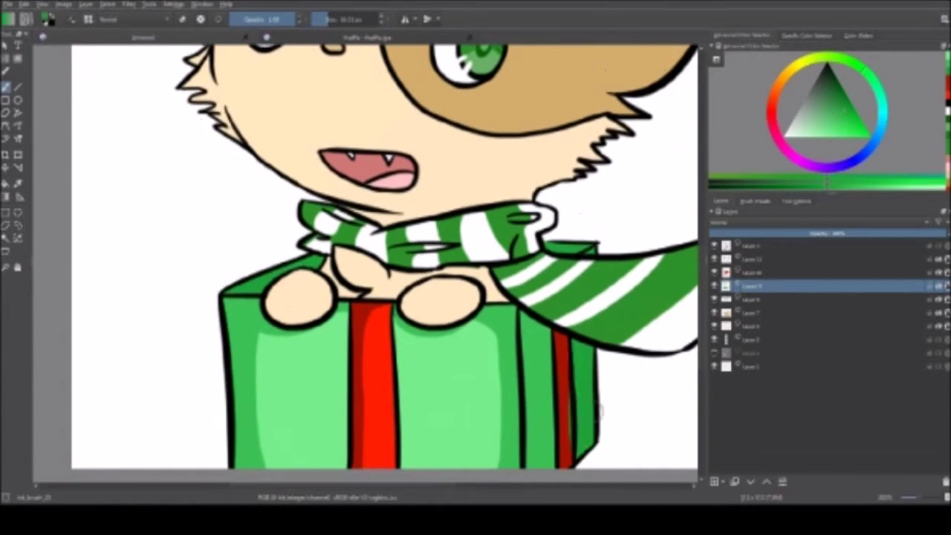
scroll(372, 261, down, 4)
scroll(461, 311, up, 3)
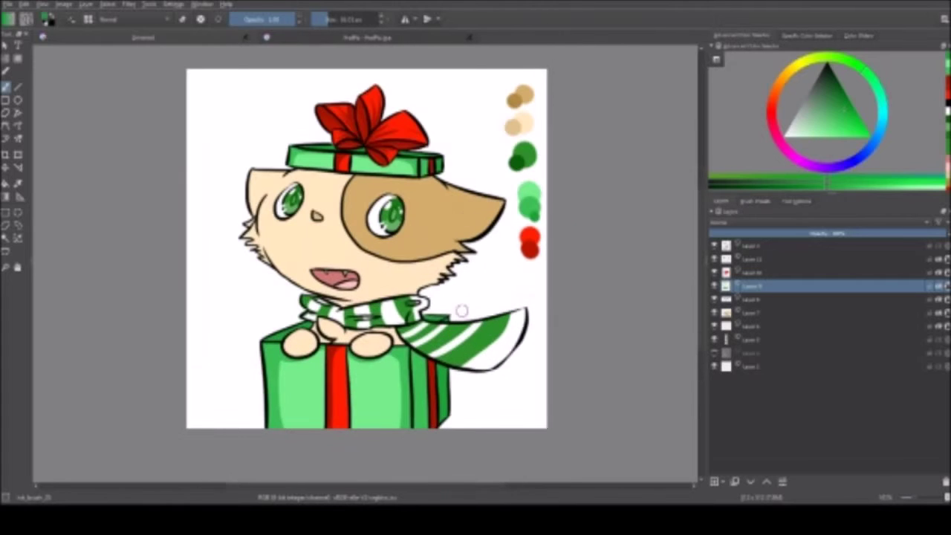
Shade the inside of the mouth with a darker muted red on the face details layer.
click(841, 174)
scroll(372, 302, up, 3)
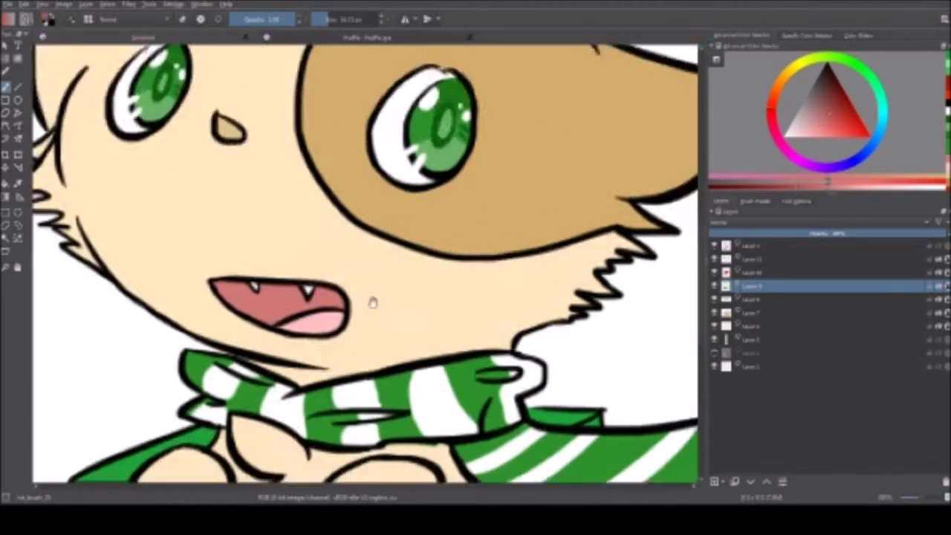
scroll(317, 230, up, 2)
scroll(317, 230, down, 2)
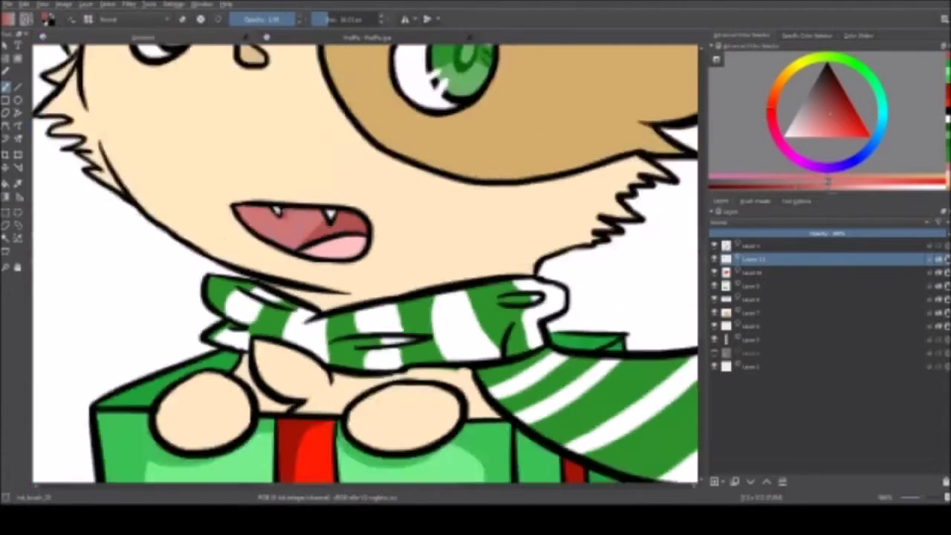
Shade the upper part of the tongue with a darker pink.
scroll(317, 229, up, 2)
ctrl+click(313, 234)
scroll(313, 233, down, 3)
scroll(313, 234, up, 3)
scroll(471, 293, down, 2)
scroll(397, 346, up, 1)
scroll(368, 244, down, 2)
Select the cream fur fill layer and shade the neck and chest below the scarf with tan.
click(758, 298)
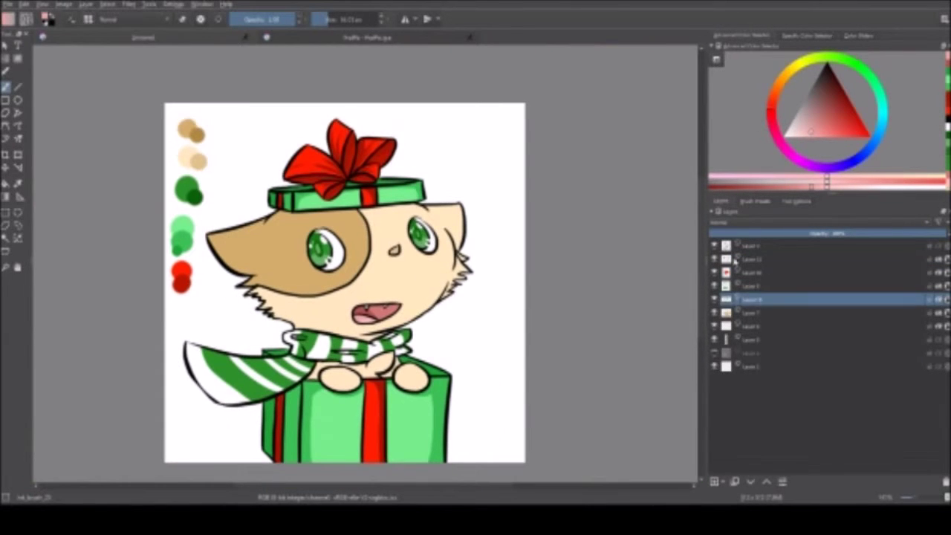
click(766, 327)
key(m)
scroll(343, 317, up, 3)
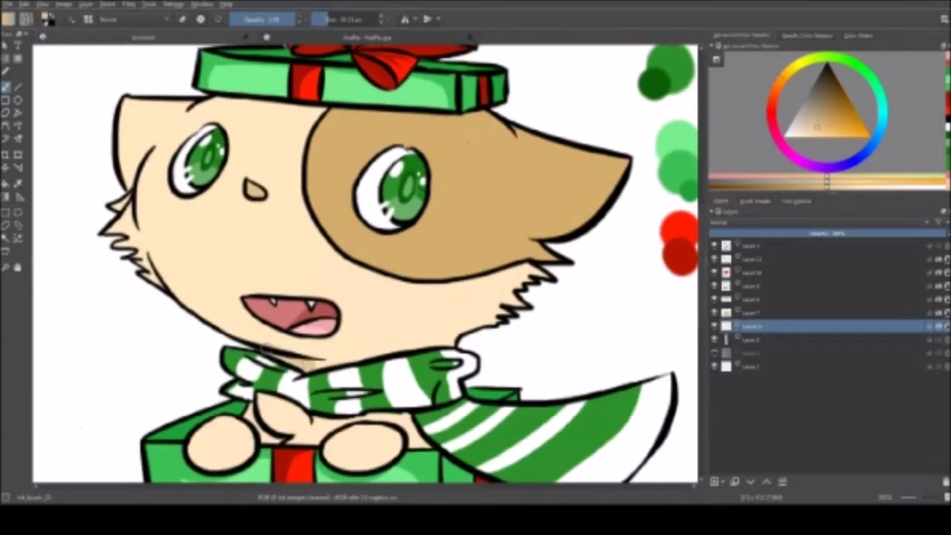
scroll(336, 407, down, 1)
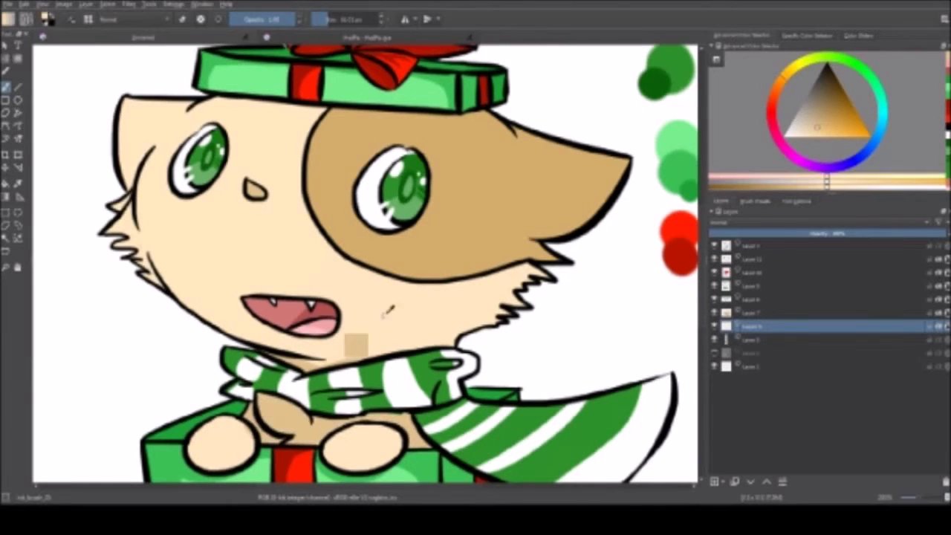
Repaint the chest tuft in light cream, leaving a tan fold shadow at its inner part.
scroll(336, 407, up, 2)
drag(327, 416, 327, 246)
scroll(298, 413, down, 4)
scroll(302, 413, up, 4)
scroll(223, 312, down, 1)
scroll(149, 304, up, 5)
scroll(72, 318, down, 3)
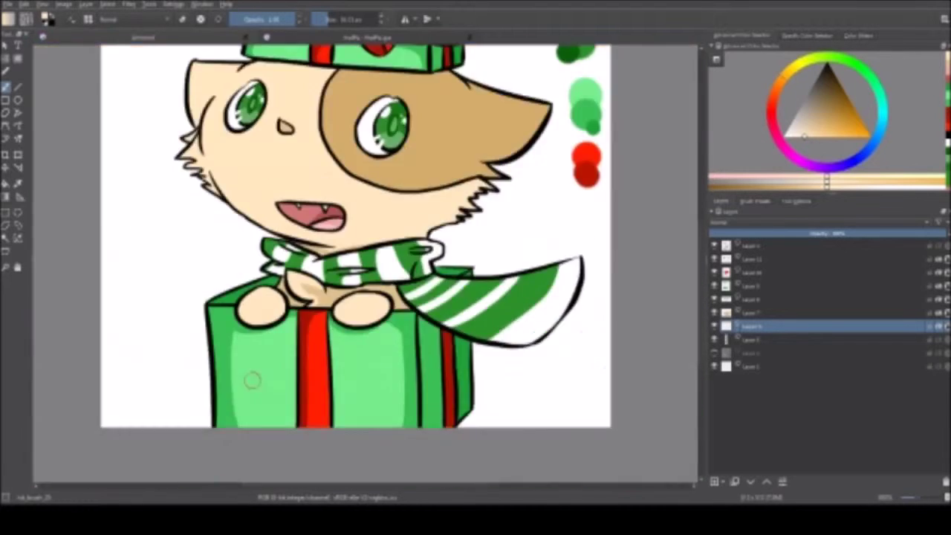
Shade the cheek fur tufts on both sides of the face with tan.
scroll(178, 367, down, 2)
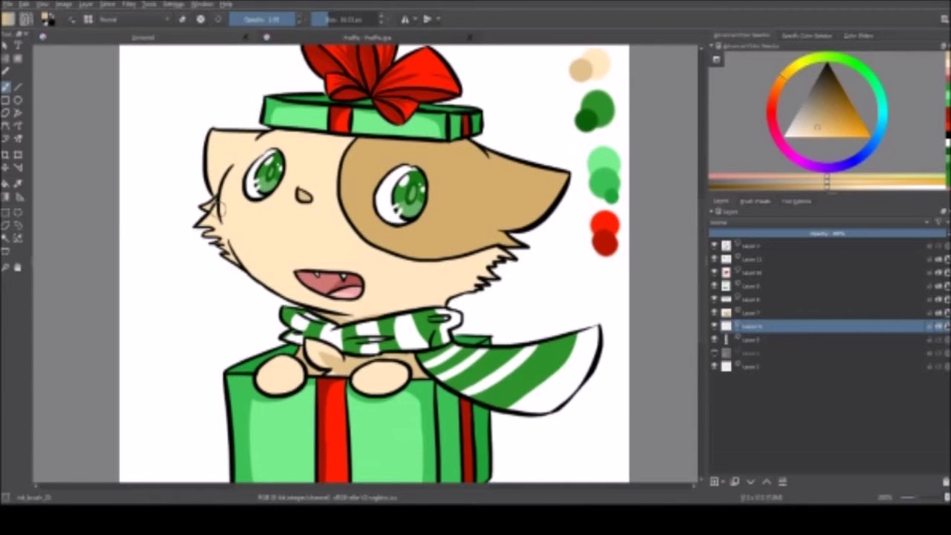
scroll(266, 273, up, 3)
scroll(216, 260, down, 1)
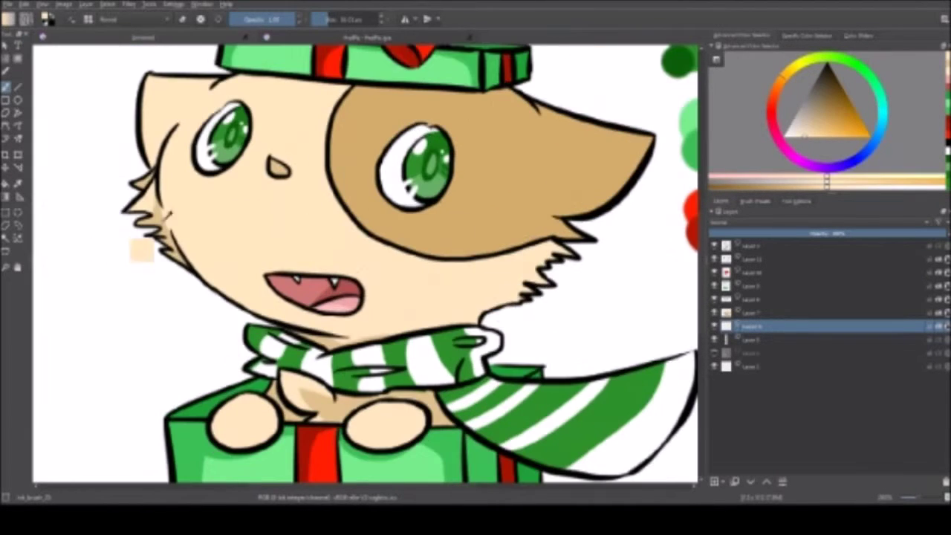
ctrl+click(559, 271)
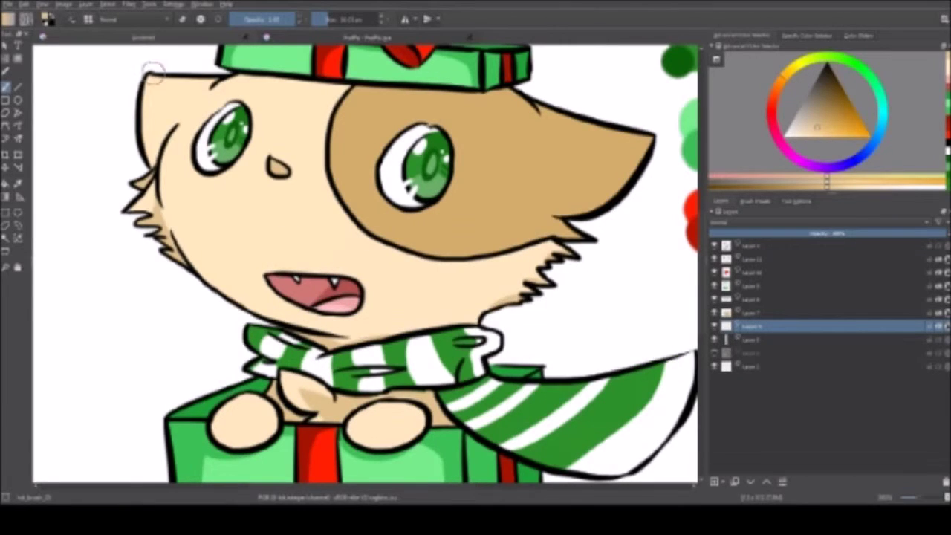
Shade the cream ear's inner folds and the forehead just below the lid with tan.
scroll(198, 193, up, 1)
scroll(208, 251, down, 4)
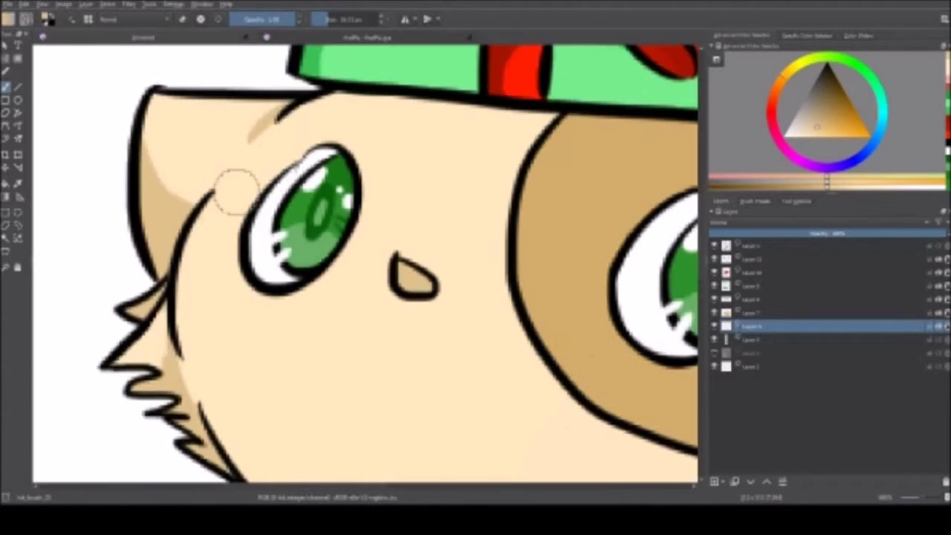
scroll(412, 301, up, 3)
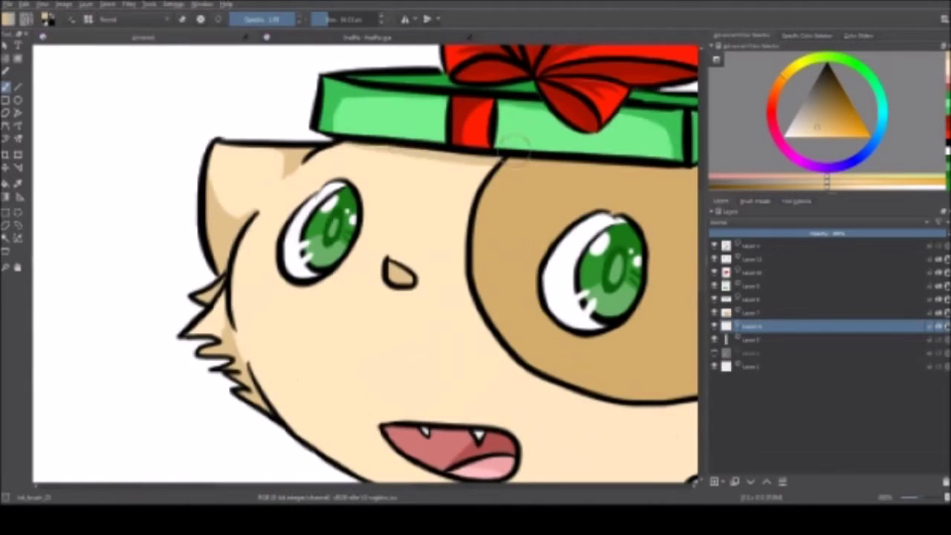
Add small tan shadows beside the corner of the mouth and the nose.
scroll(452, 126, down, 3)
scroll(320, 296, up, 2)
scroll(319, 296, down, 3)
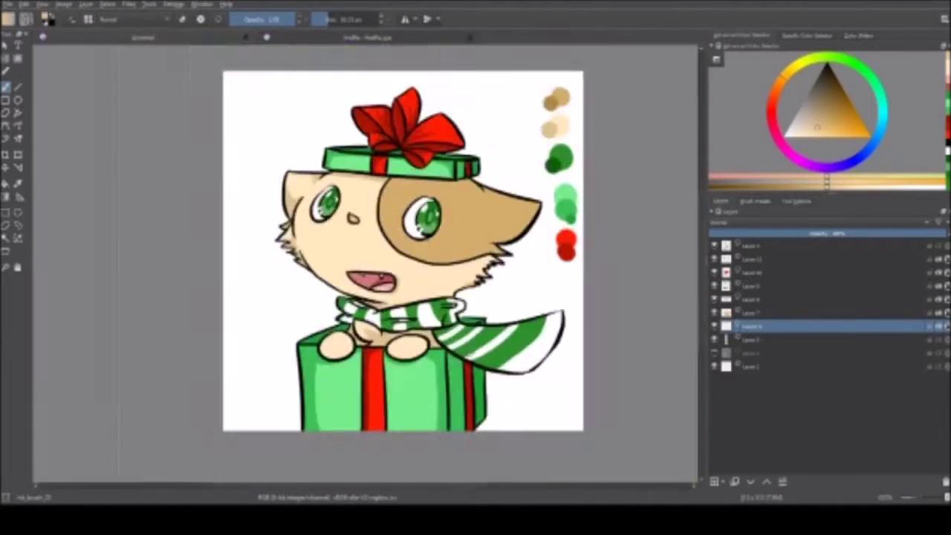
scroll(357, 173, up, 5)
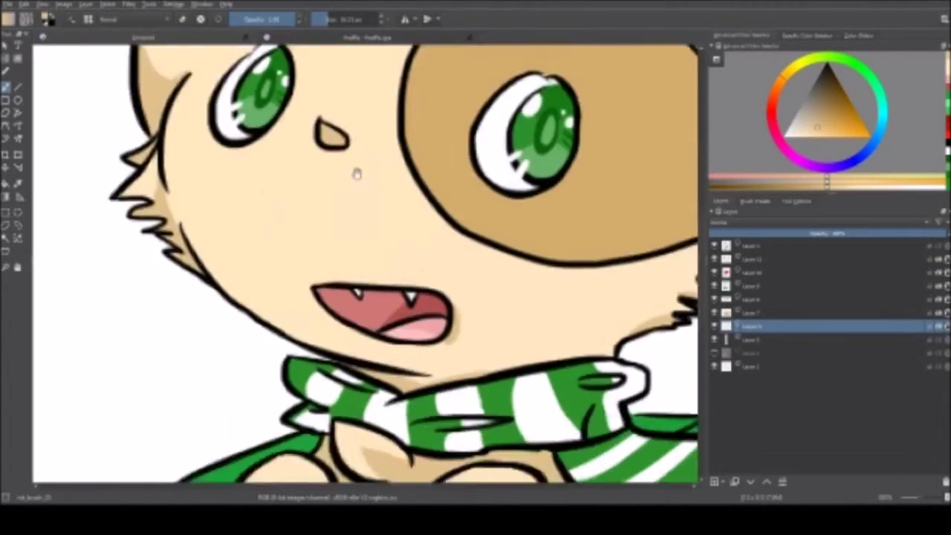
mouse_move(357, 174)
mouse_down()
mouse_move(399, 174)
mouse_move(320, 252)
mouse_move(186, 357)
mouse_move(279, 264)
mouse_move(473, 274)
mouse_up()
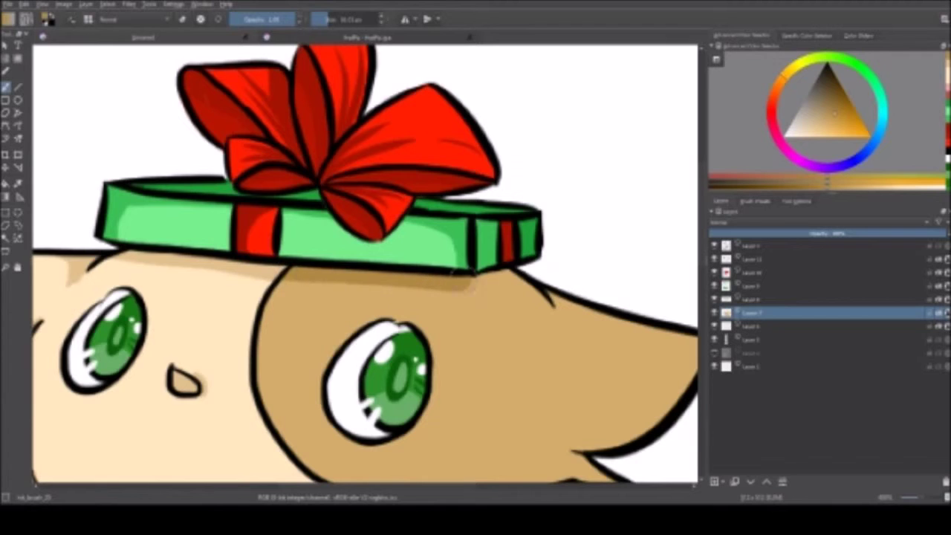
Shade the brown patch layer with dark brown below the lid and along the ear's lower edge.
scroll(499, 292, up, 1)
scroll(542, 329, down, 4)
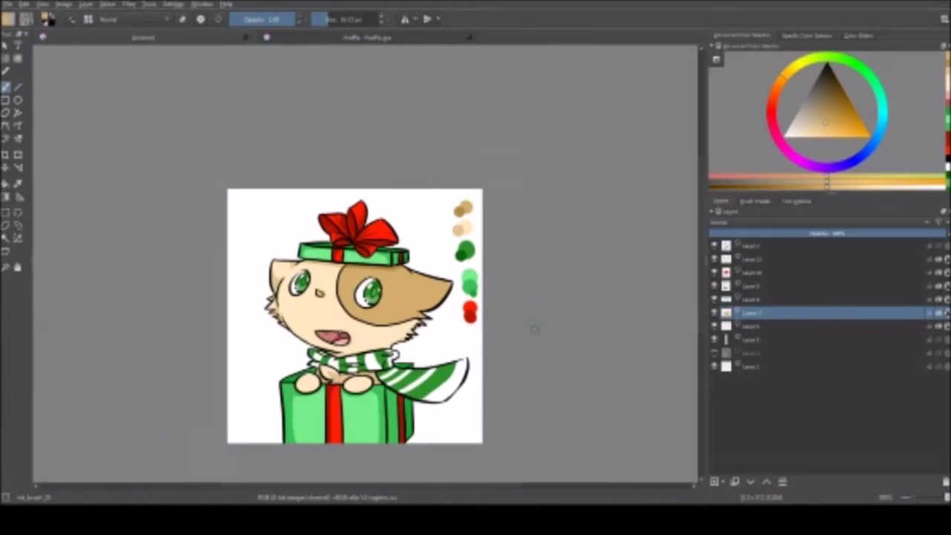
scroll(525, 307, up, 4)
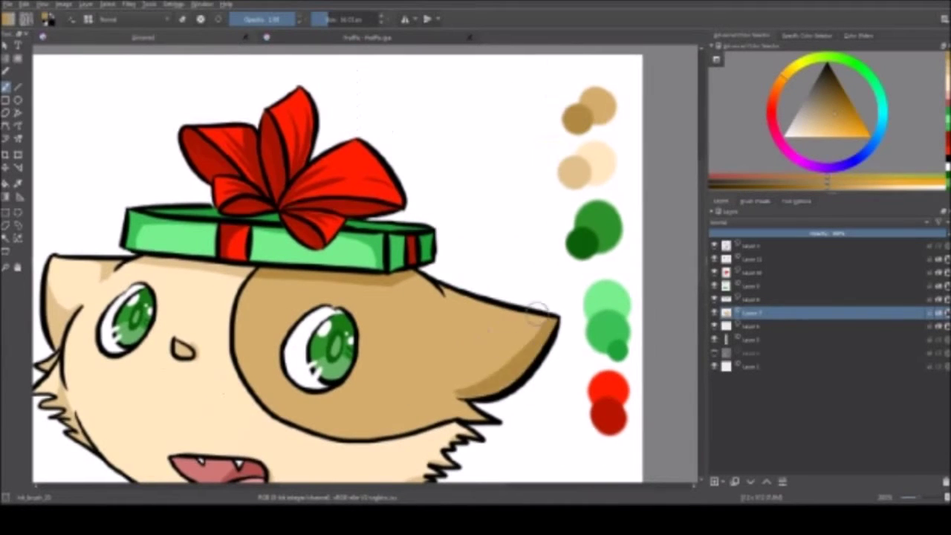
scroll(517, 409, down, 4)
Shade the fold at the base of the brown ear dark brown, checking the drawing in mirrored view.
key(m)
key(m)
scroll(375, 255, down, 1)
key(m)
scroll(332, 193, up, 3)
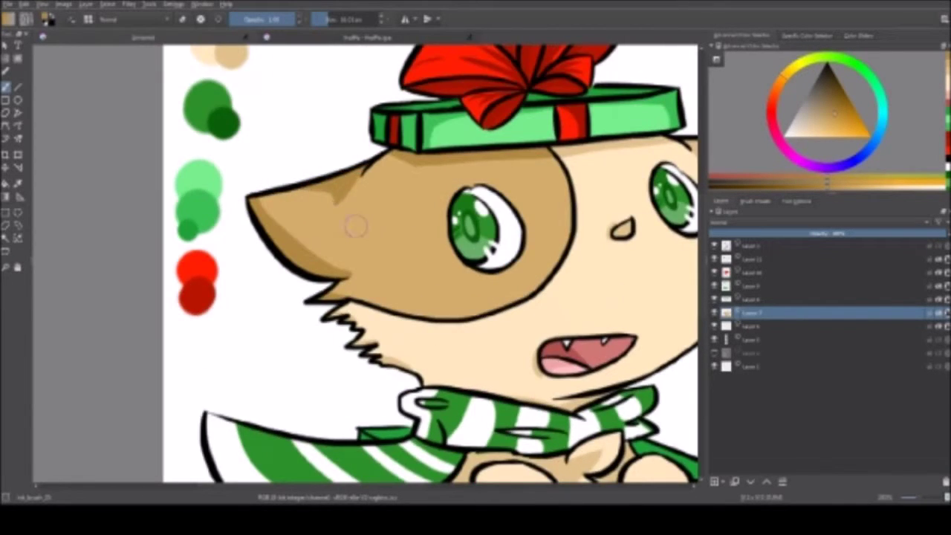
key(m)
scroll(297, 186, down, 4)
scroll(322, 255, up, 4)
scroll(385, 266, down, 1)
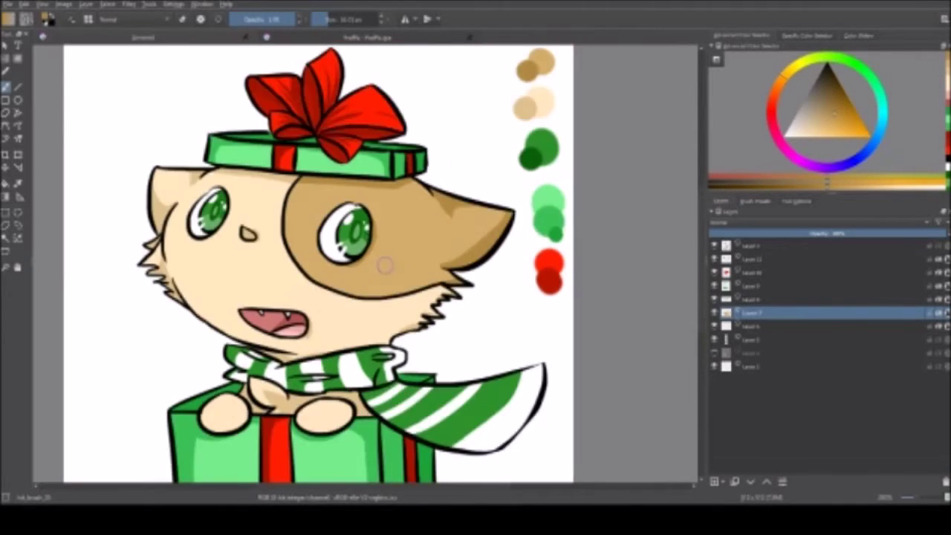
Shade the folds in the scarf's green stripes on the scarf layer using the dark green swatch.
key(Page_Down)
scroll(352, 347, down, 1)
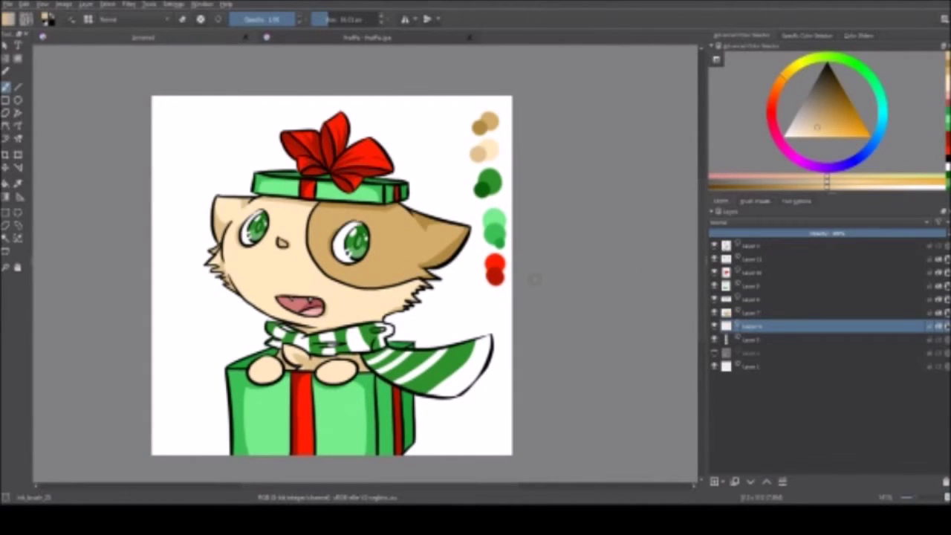
ctrl+click(488, 184)
scroll(416, 298, up, 2)
key(Page_Up)
key(Page_Up)
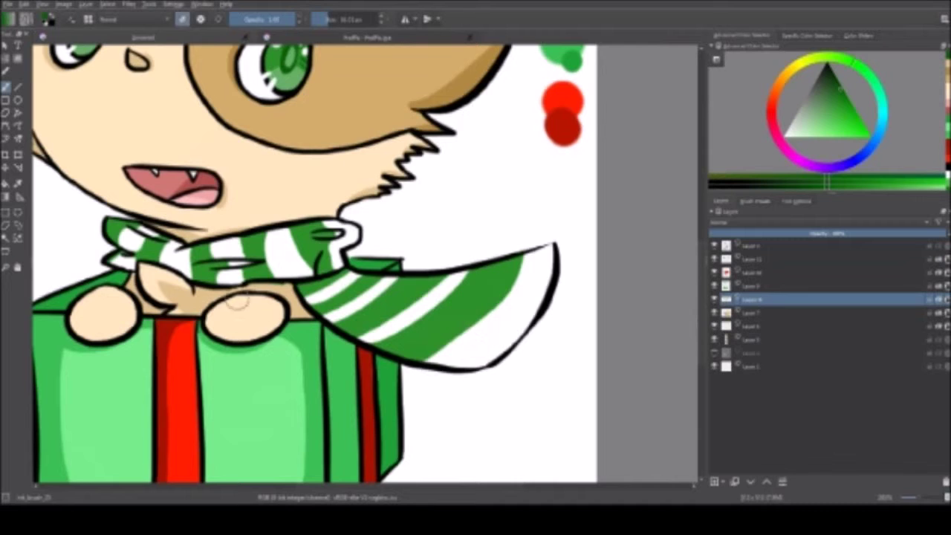
scroll(407, 273, up, 1)
scroll(397, 236, down, 2)
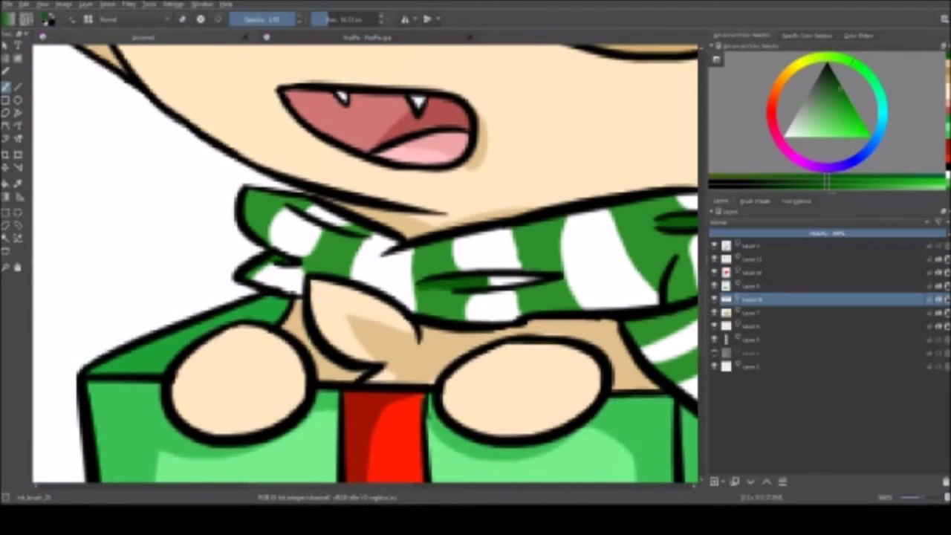
Shade the folds in the scarf's white stripes with light grey and check the drawing in mirrored view.
scroll(416, 282, down, 2)
scroll(505, 292, up, 4)
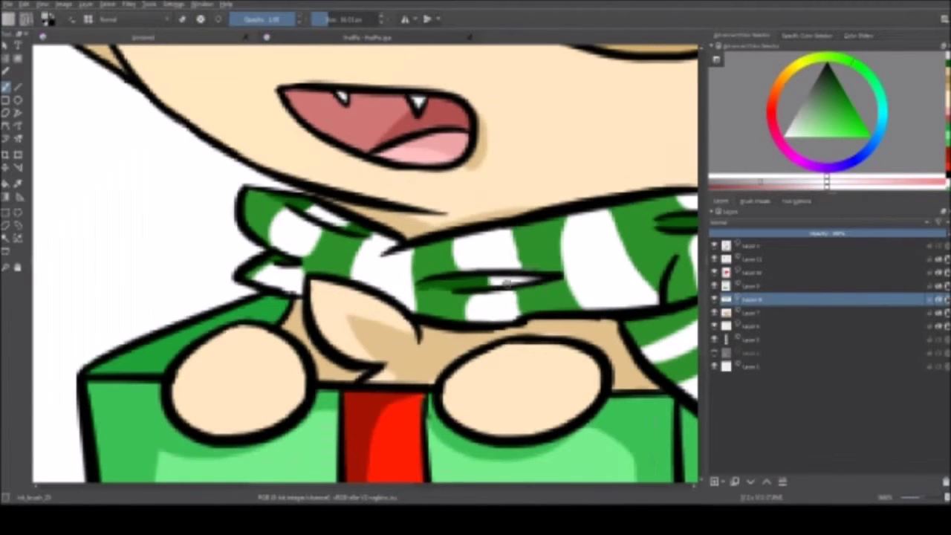
scroll(383, 257, down, 3)
scroll(557, 268, up, 1)
key(m)
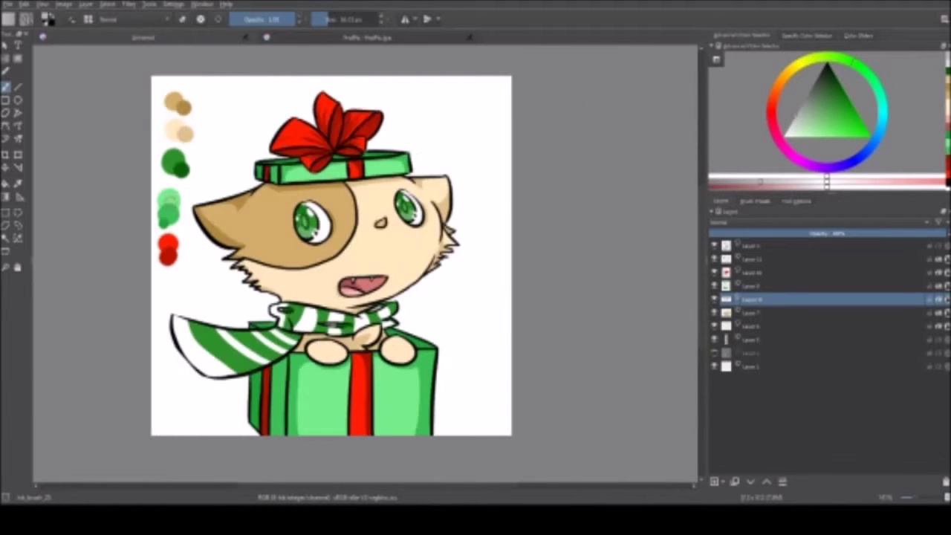
Add a new layer on top and draw a short curved black string coming off the lid's back corner.
key(Insert)
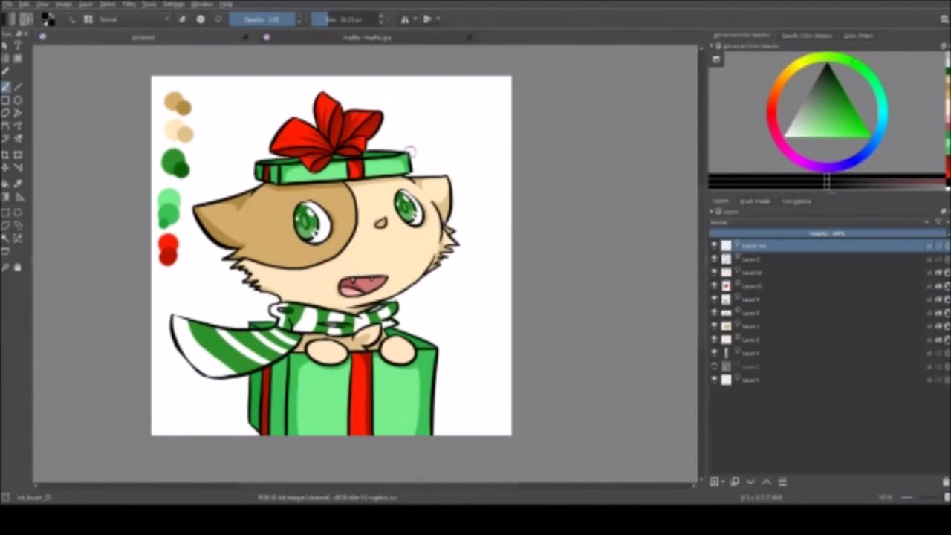
scroll(440, 178, up, 3)
scroll(478, 251, down, 4)
scroll(370, 253, up, 1)
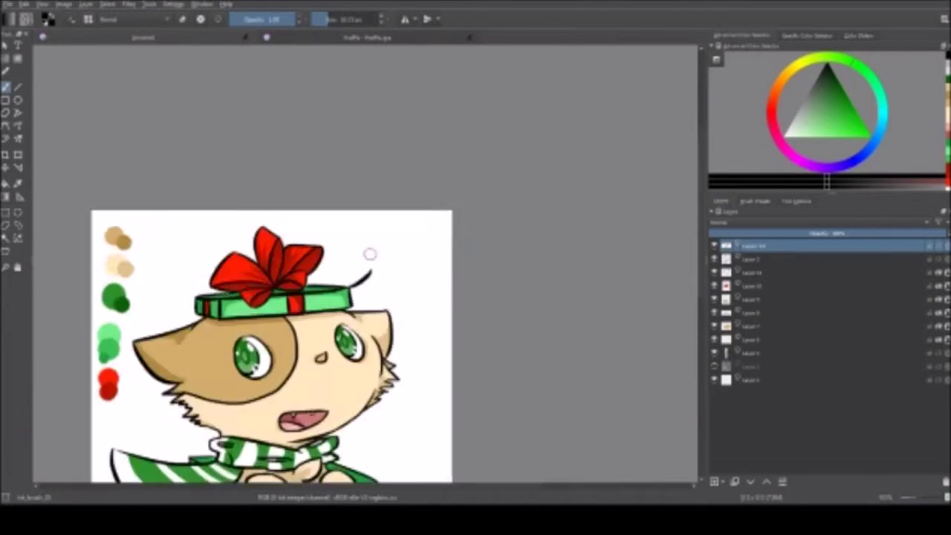
scroll(369, 253, down, 1)
drag(393, 204, 407, 195)
Hide the colour swatch layer and fill the background layer with bright green.
click(714, 352)
ctrl+click(386, 371)
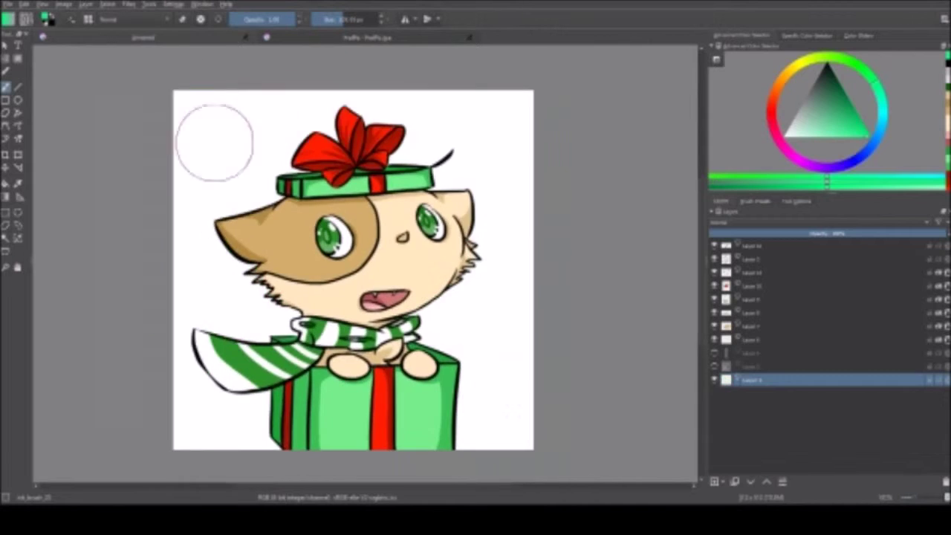
key(BackSpace)
Paint a soft cyan glow on the background behind the character using a large glow brush.
click(755, 201)
drag(327, 297, 327, 367)
mouse_move(327, 327)
mouse_down()
mouse_move(329, 267)
mouse_move(339, 277)
mouse_up()
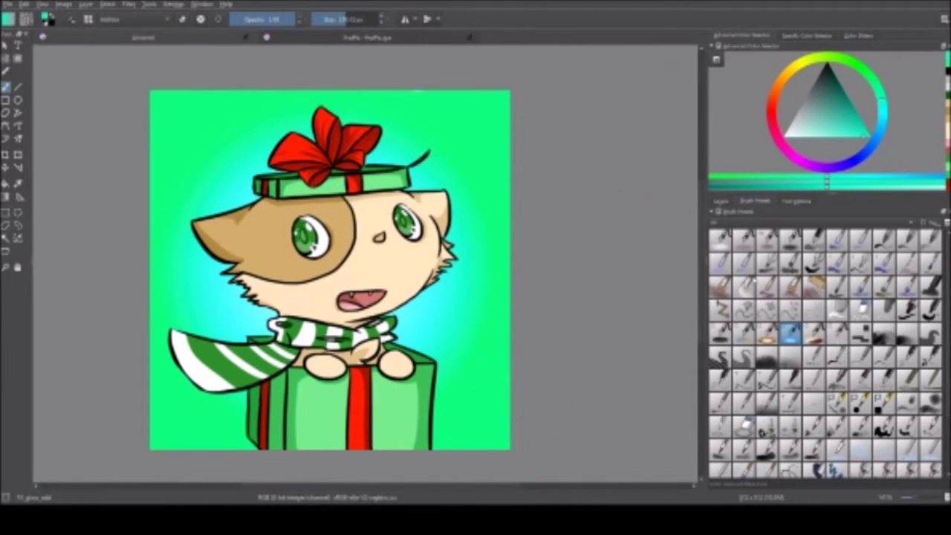
Add a new layer and draw a white six-armed snowflake in the background with the ink brush.
scroll(825, 353, down, 1)
click(838, 310)
key(m)
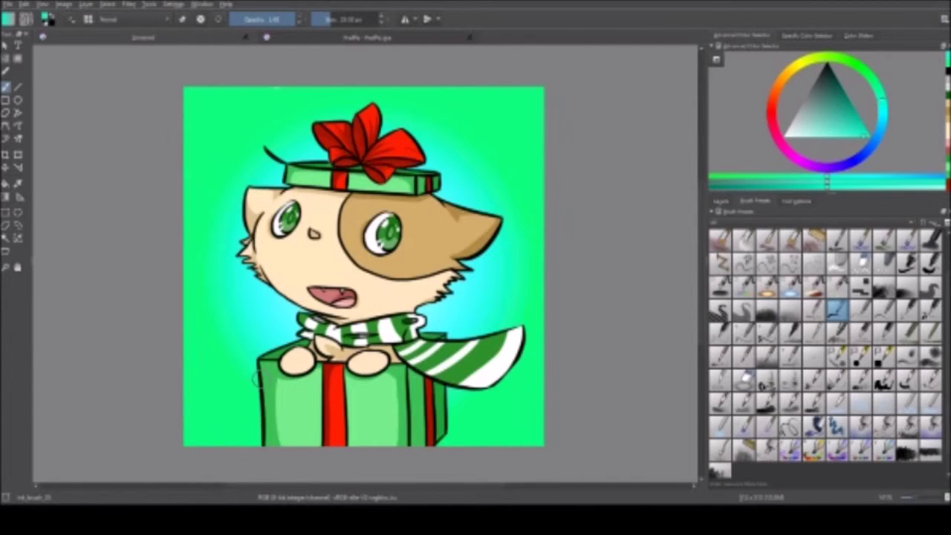
key(x)
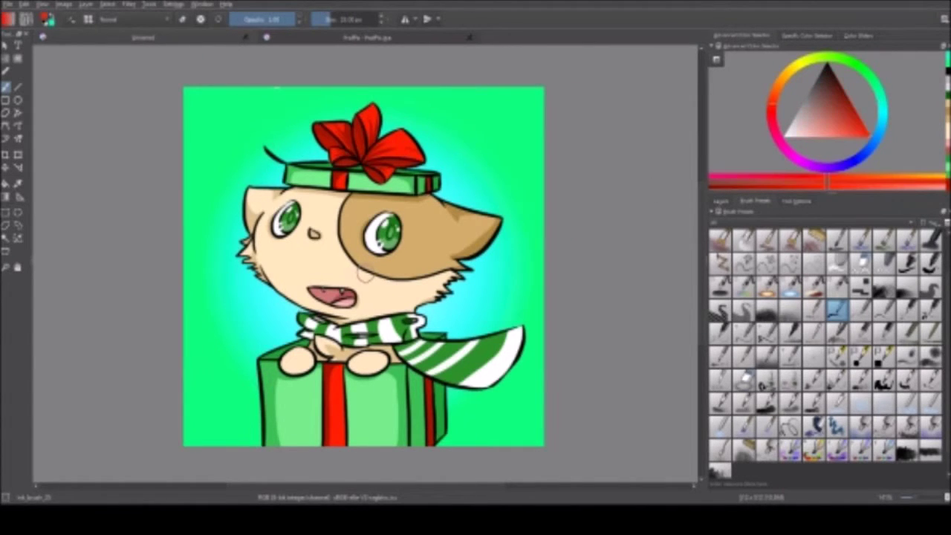
click(719, 200)
key(m)
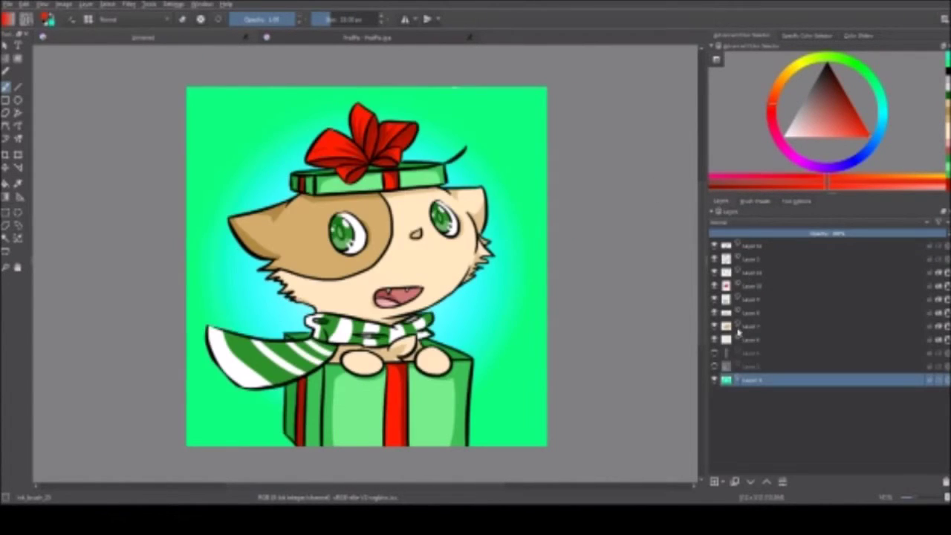
scroll(493, 138, up, 5)
scroll(424, 330, down, 6)
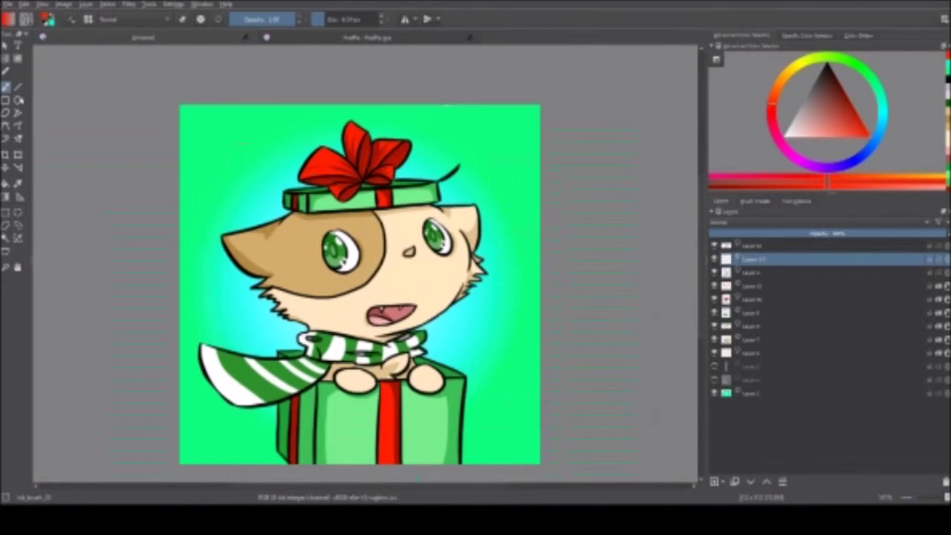
scroll(543, 318, up, 5)
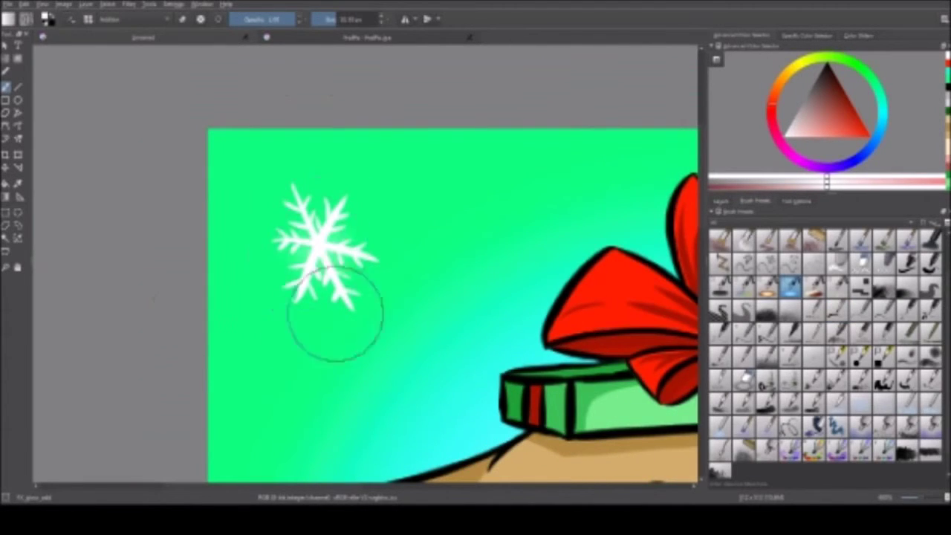
Brush a glow over the snowflake, shrink it and move it onto the loose end of the scarf.
drag(336, 315, 383, 387)
scroll(383, 386, down, 5)
key(t)
mouse_move(340, 255)
mouse_down()
mouse_move(633, 287)
mouse_move(476, 403)
mouse_move(297, 375)
mouse_move(297, 190)
mouse_move(257, 416)
mouse_move(229, 257)
mouse_move(281, 226)
mouse_up()
key(Return)
key(b)
Undo the trial strokes and draw a large white eight-armed snowflake with small branches beside the gift box.
key(ctrl+z)
key(ctrl+z)
key(ctrl+z)
key(ctrl+z)
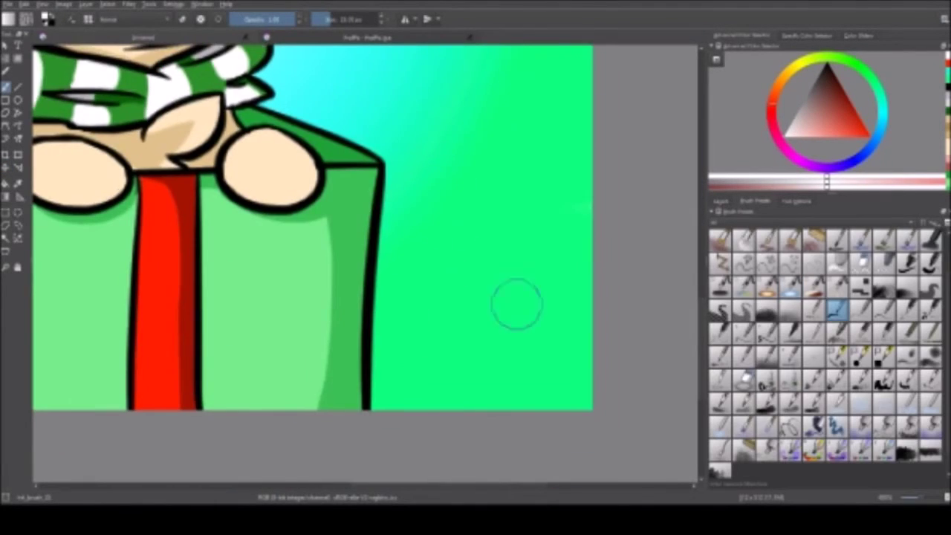
mouse_move(487, 148)
mouse_down()
mouse_move(375, 320)
mouse_move(321, 331)
mouse_up()
key(ctrl+z)
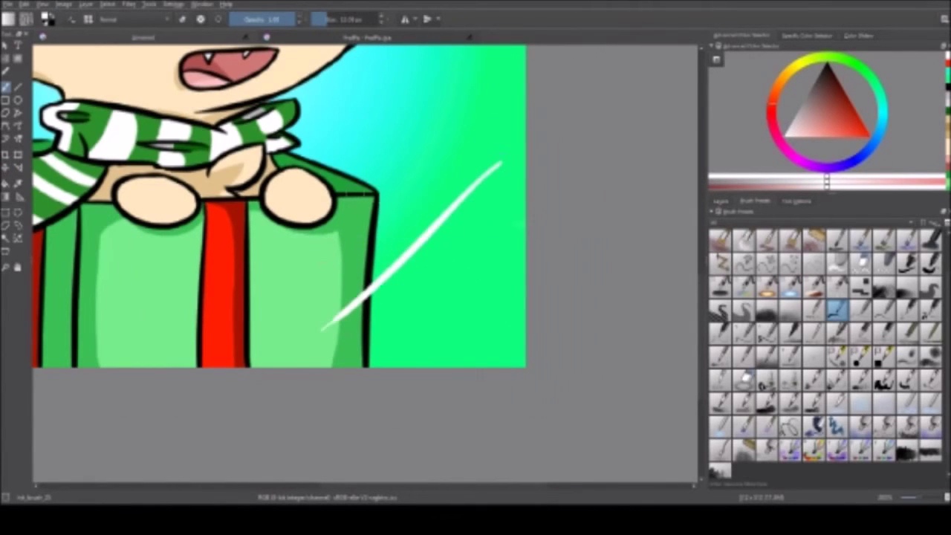
drag(420, 156, 424, 330)
drag(361, 186, 487, 301)
drag(331, 253, 498, 234)
drag(360, 239, 375, 256)
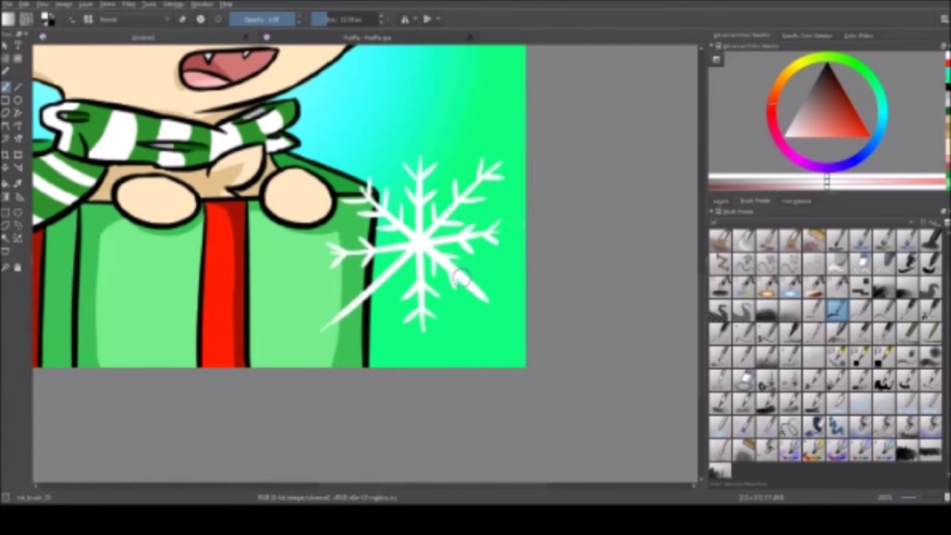
scroll(438, 260, down, 1)
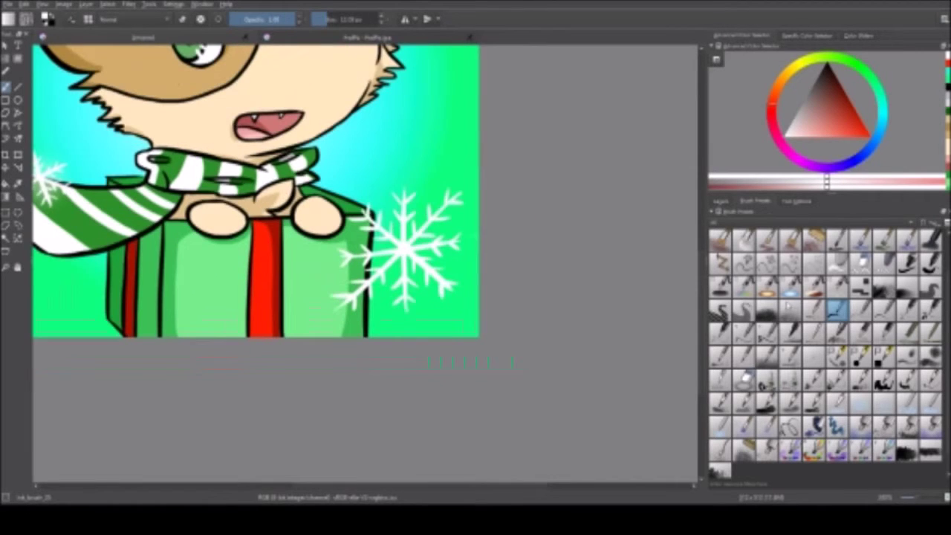
Add a glow to the eight-armed snowflake, rotate it and move it into the background corner beside the bow.
key(slash)
scroll(401, 253, down, 1)
key(ctrl+t)
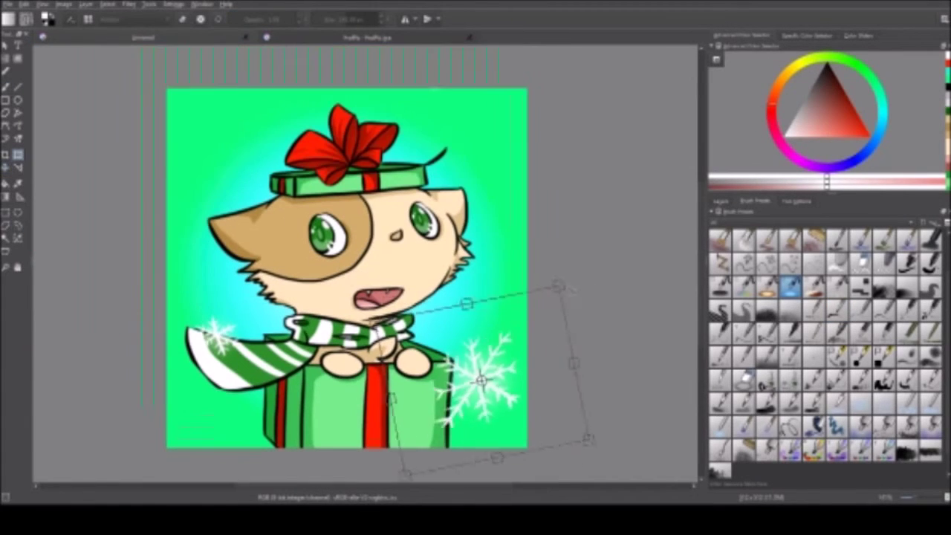
mouse_move(478, 375)
mouse_down()
mouse_move(459, 404)
mouse_move(516, 206)
mouse_move(249, 147)
mouse_move(237, 132)
mouse_up()
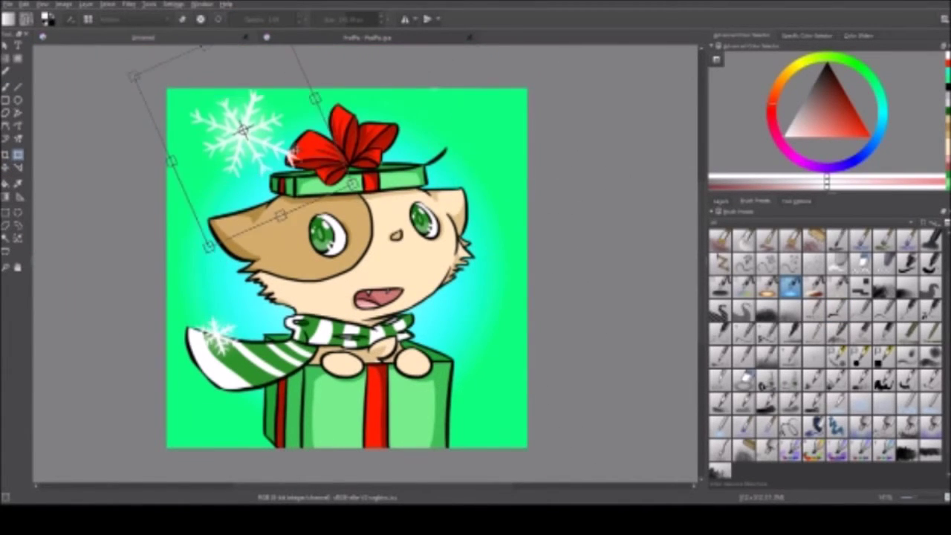
key(b)
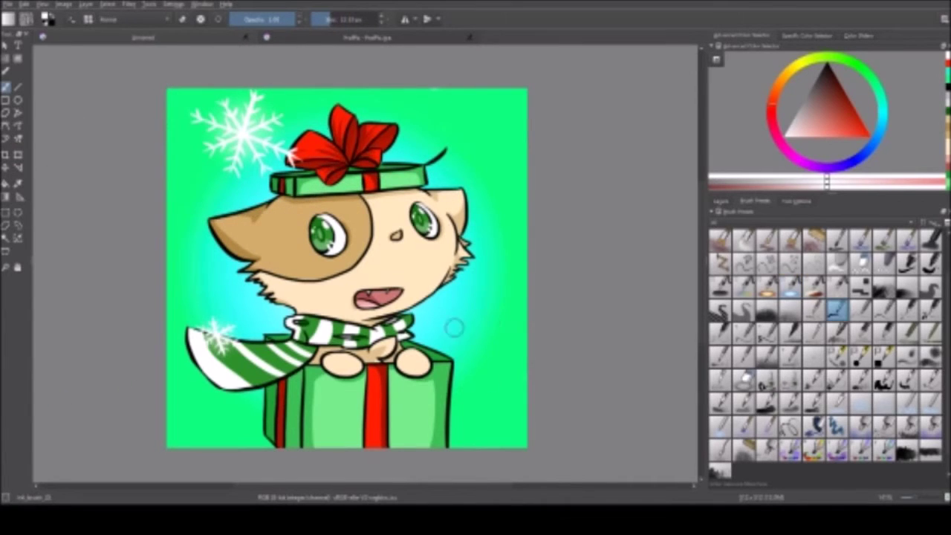
Draw a white hexagonal snowflake with crossing spokes and inner details in the background beside the gift box.
scroll(444, 295, up, 2)
mouse_move(487, 171)
mouse_down()
mouse_move(388, 202)
mouse_move(370, 299)
mouse_up()
drag(489, 173, 524, 327)
drag(370, 301, 520, 327)
drag(487, 173, 418, 358)
drag(389, 201, 520, 326)
drag(372, 300, 526, 238)
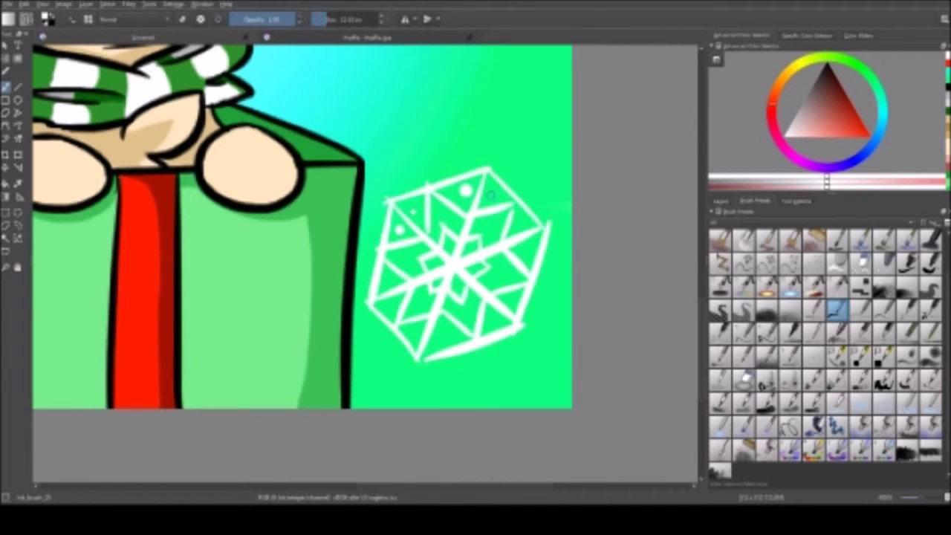
Brush a glow over the hexagonal snowflake and reposition it to overlap the gift box's lower edge.
scroll(461, 298, down, 2)
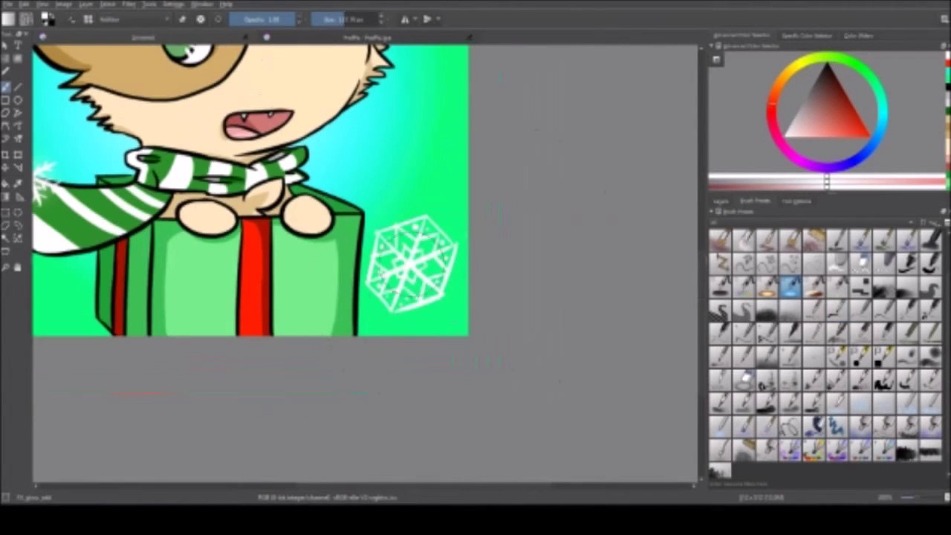
scroll(461, 298, down, 2)
mouse_move(483, 394)
mouse_down()
mouse_move(465, 304)
mouse_move(456, 413)
mouse_up()
key(ctrl+t)
key(b)
key(ctrl+t)
key(b)
key(ctrl+t)
key(b)
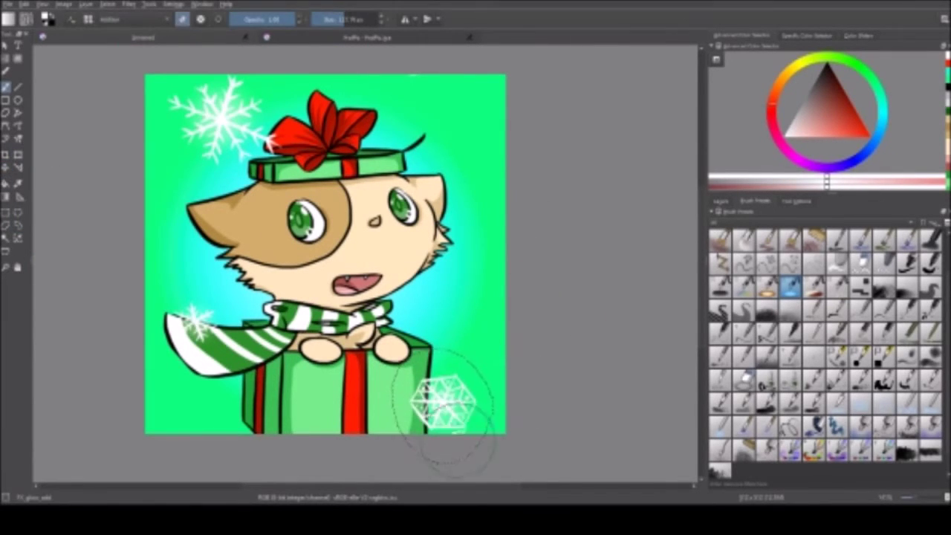
ctrl+click(444, 405)
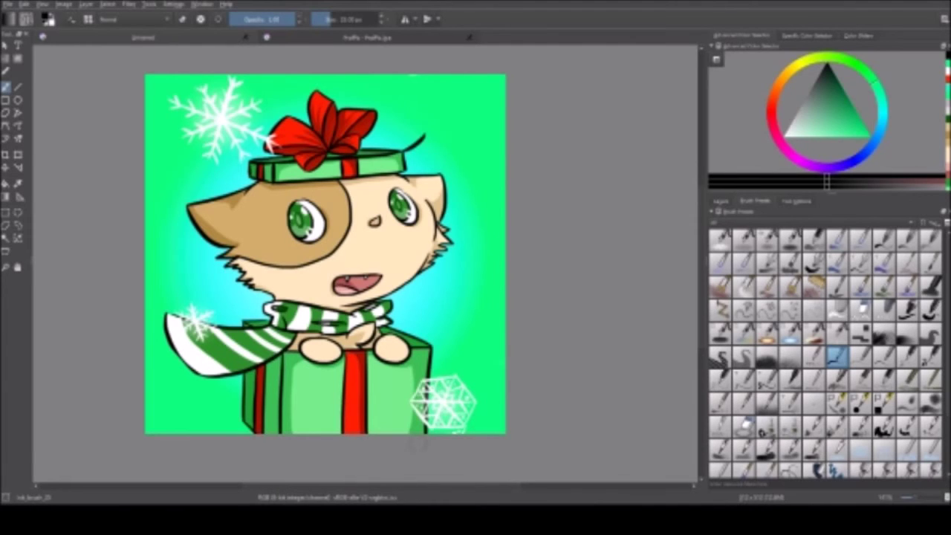
Letter "PawPrint05" in the bow's red at the end of the string, rotating the canvas for writing.
ctrl+click(318, 154)
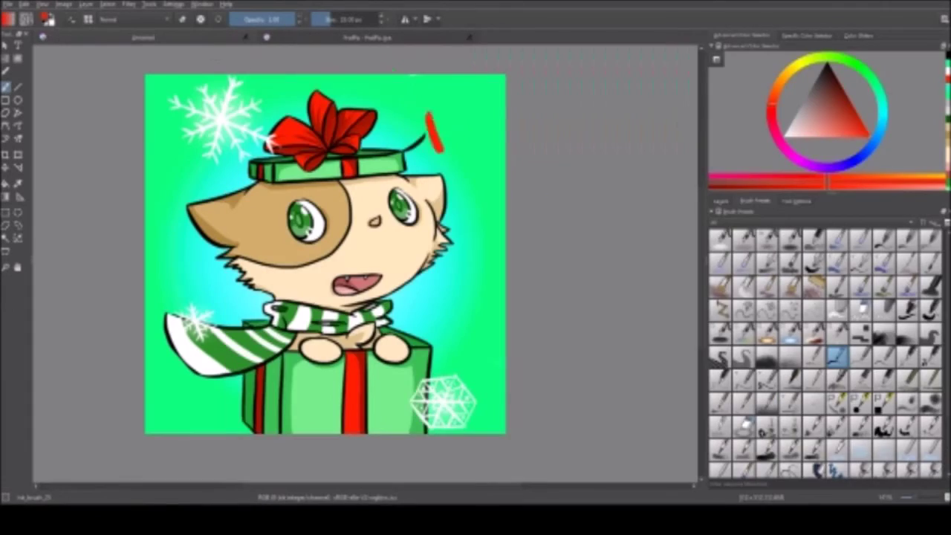
scroll(398, 145, up, 5)
key(6)
key(6)
key(6)
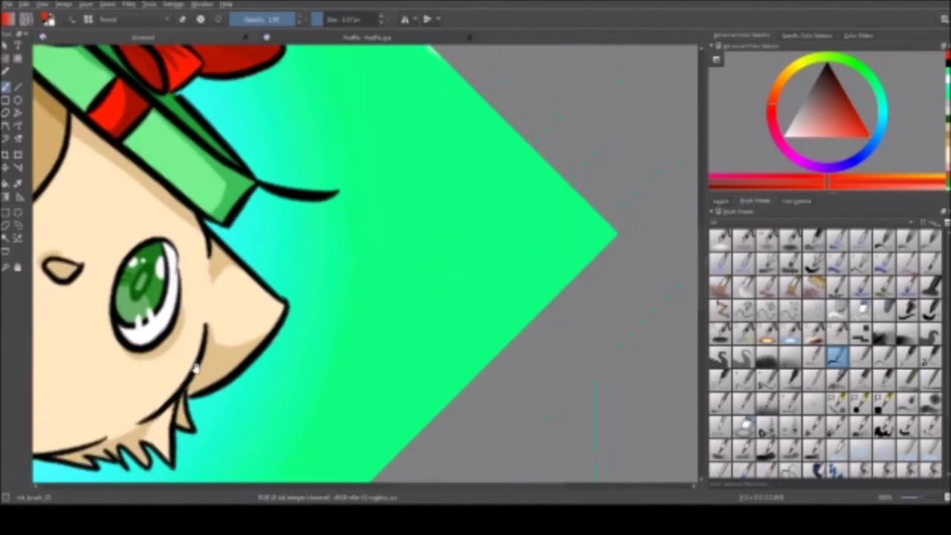
drag(436, 204, 455, 204)
drag(459, 217, 461, 206)
mouse_move(536, 210)
mouse_down()
mouse_move(538, 199)
mouse_move(554, 220)
mouse_up()
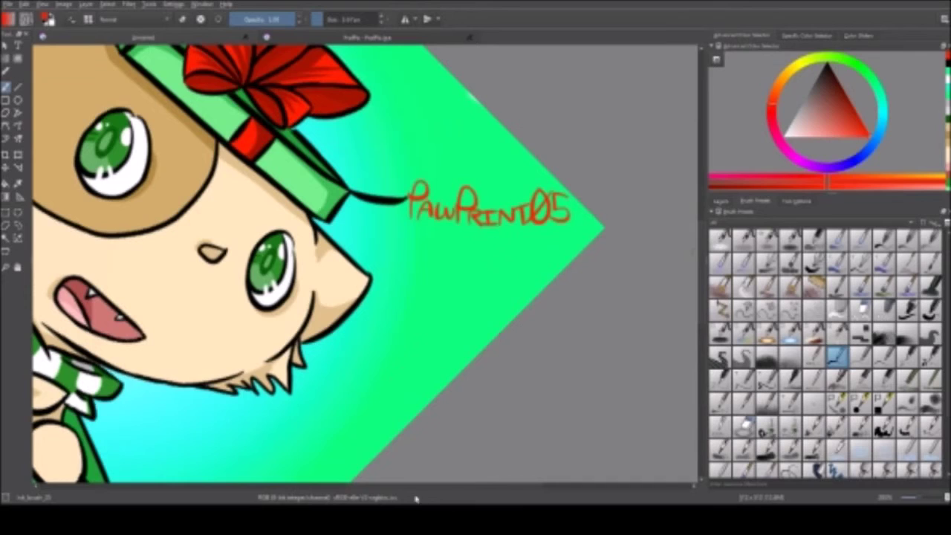
Draw a black gift tag outline around the red lettering, joined to the string, on the layer below.
click(720, 202)
key(d)
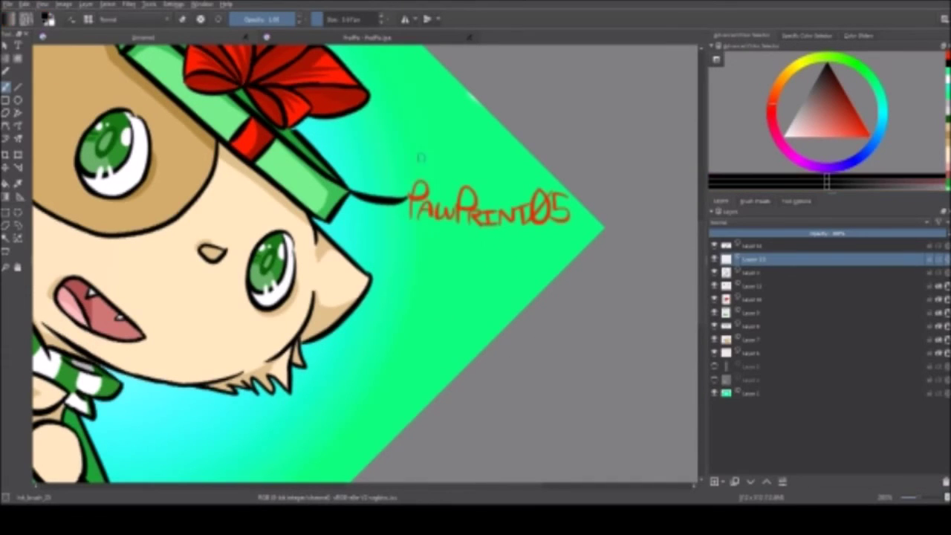
key(Page_Down)
drag(407, 198, 420, 172)
drag(407, 223, 550, 235)
drag(417, 169, 575, 223)
Fill the gift tag white on a layer beneath the line art, erase the overspill and reset the canvas rotation.
mouse_move(751, 273)
mouse_down()
mouse_move(759, 260)
mouse_move(754, 272)
mouse_up()
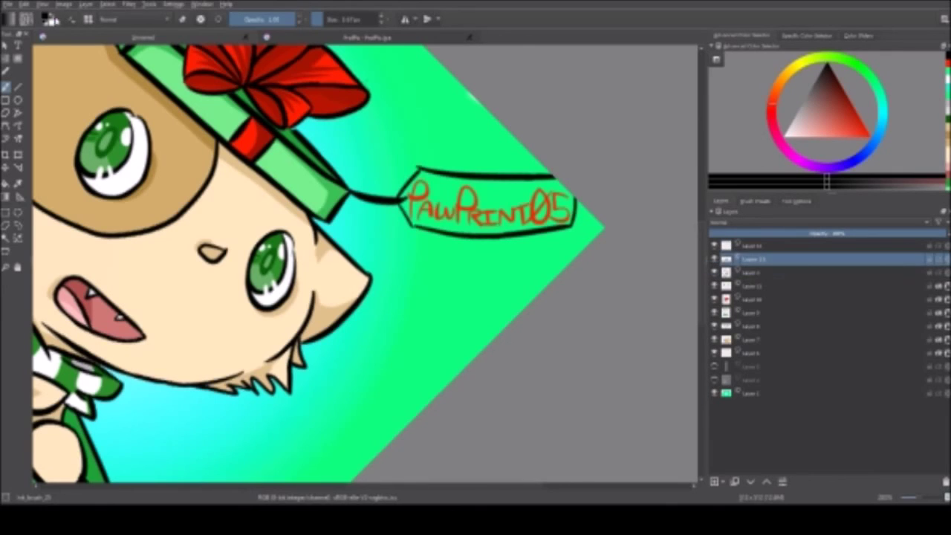
key(x)
mouse_move(416, 217)
mouse_down()
mouse_move(428, 193)
mouse_move(520, 197)
mouse_move(445, 222)
mouse_move(535, 212)
mouse_up()
key(e)
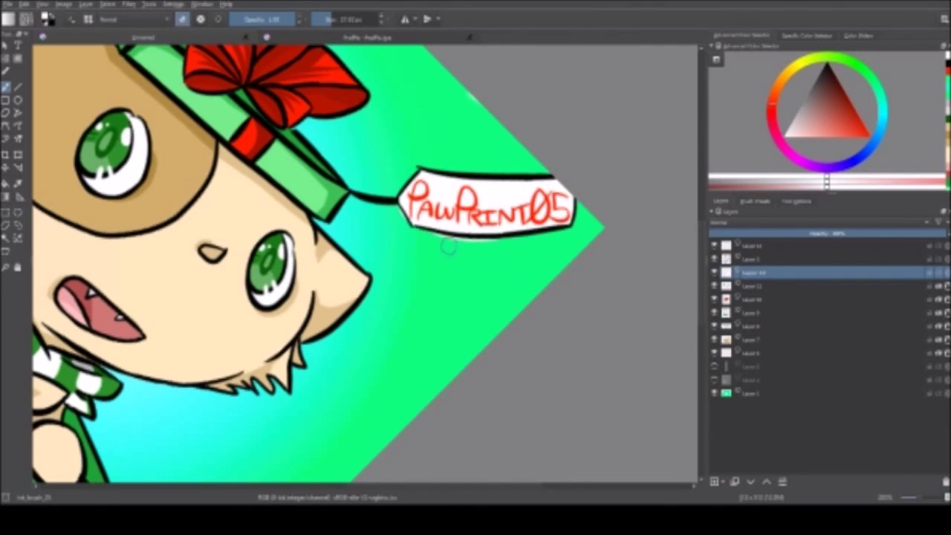
key(1)
key(5)
key(2)
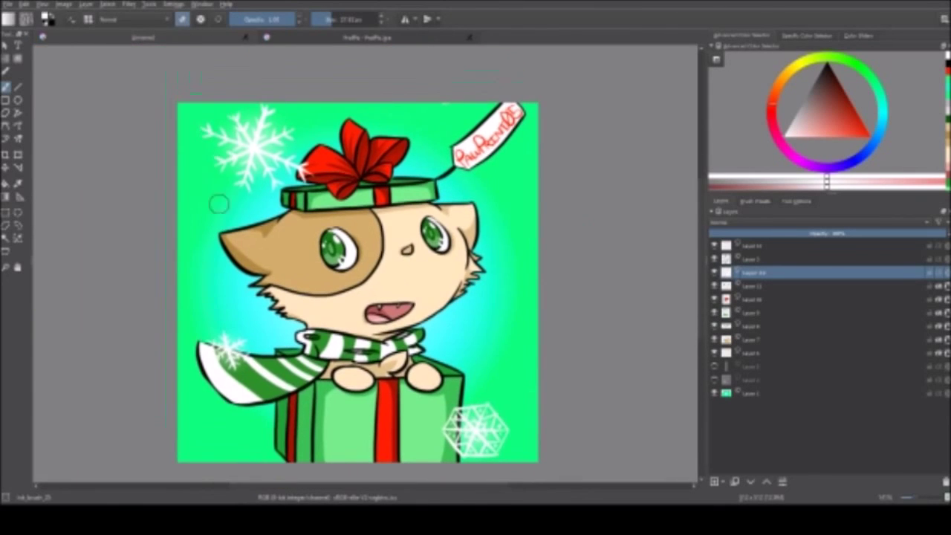